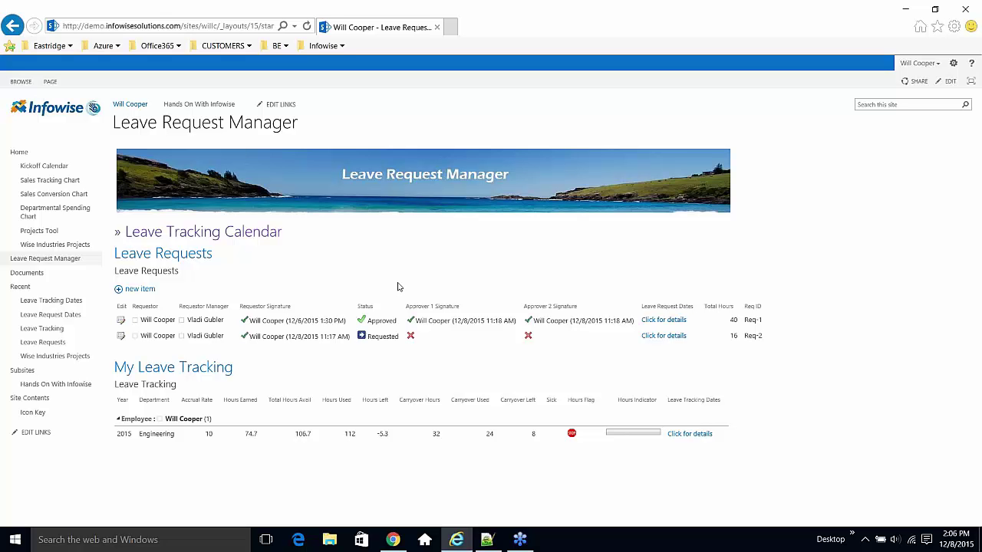
- Start a new leave request and enter the requestor's name
click(146, 292)
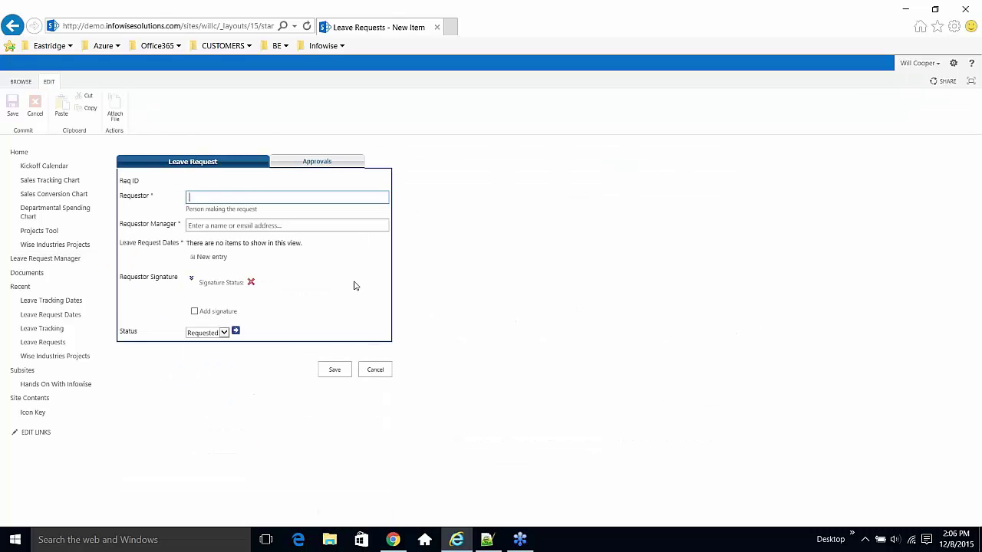
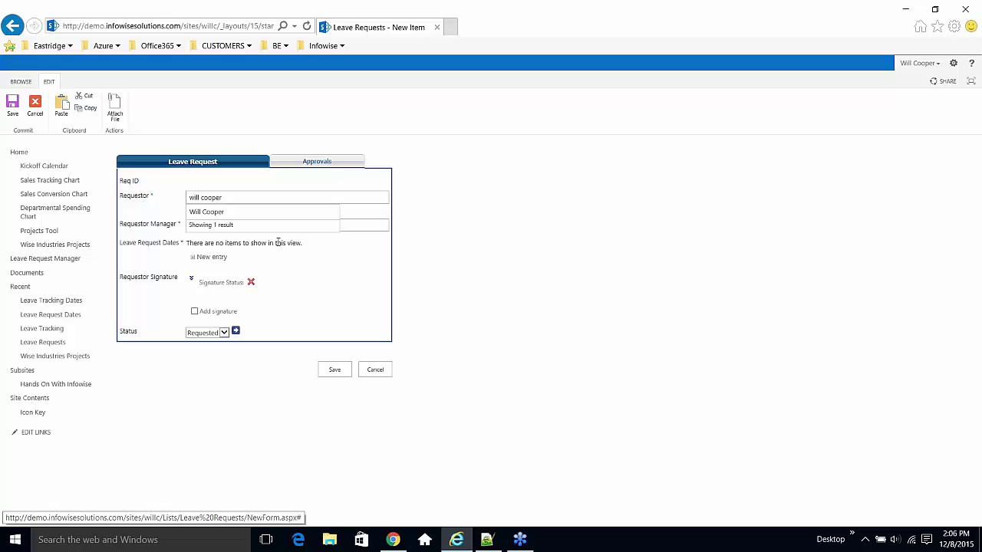
click(369, 226)
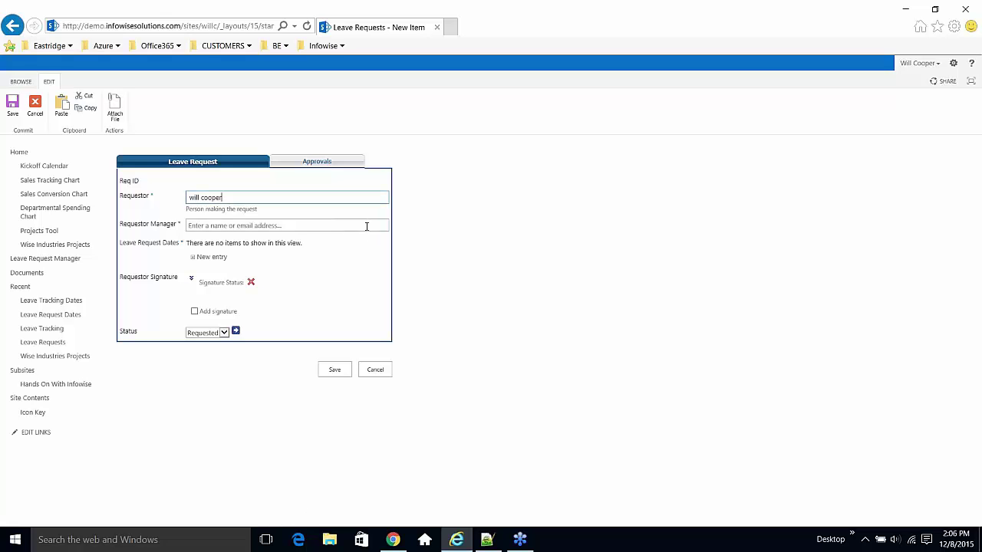
- Pick the requestor's manager from the people picker and start a new leave date entry
click(301, 225)
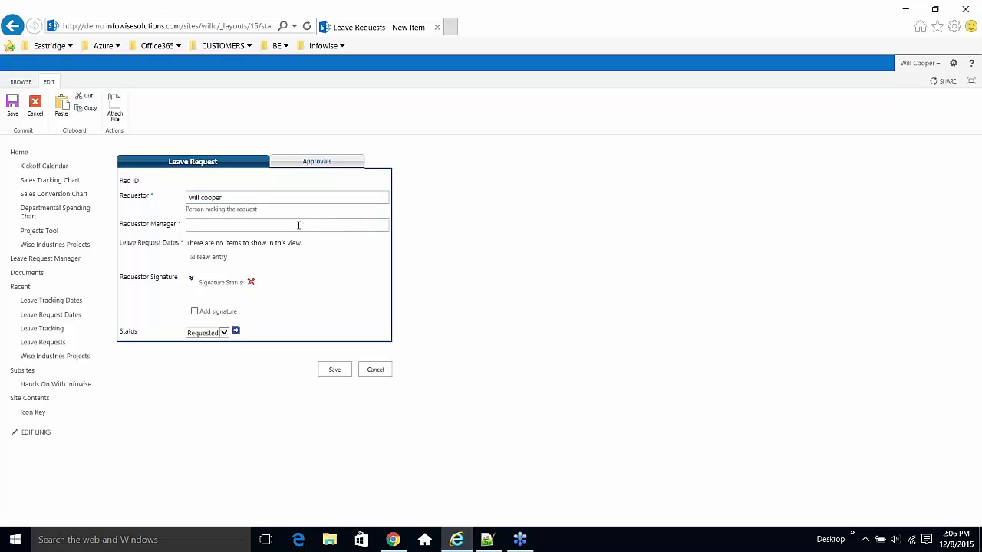
text(vladi)
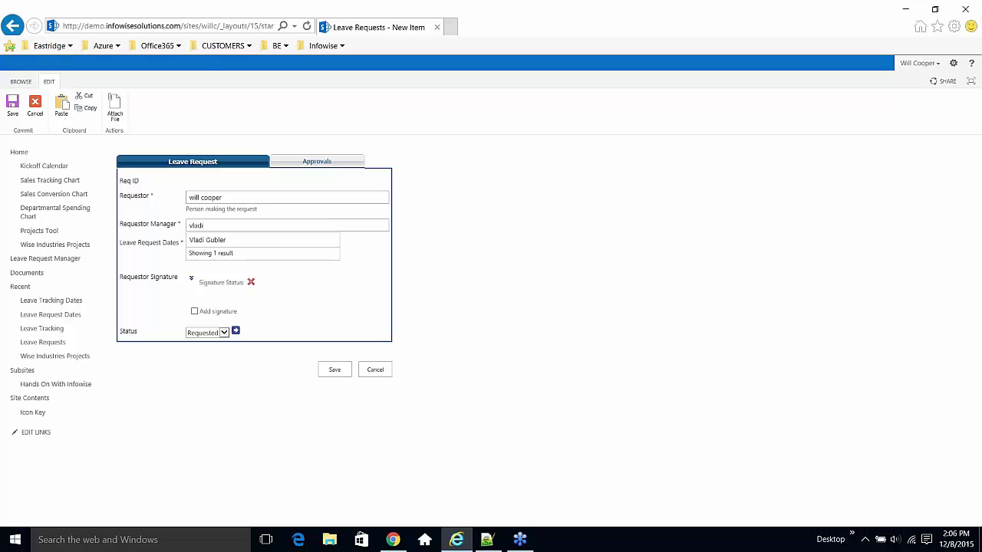
click(246, 240)
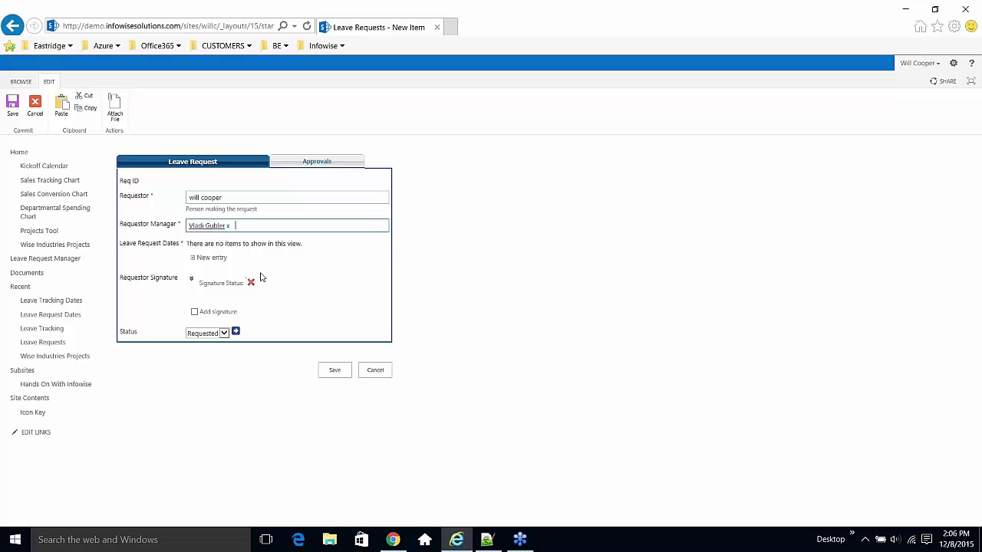
click(221, 259)
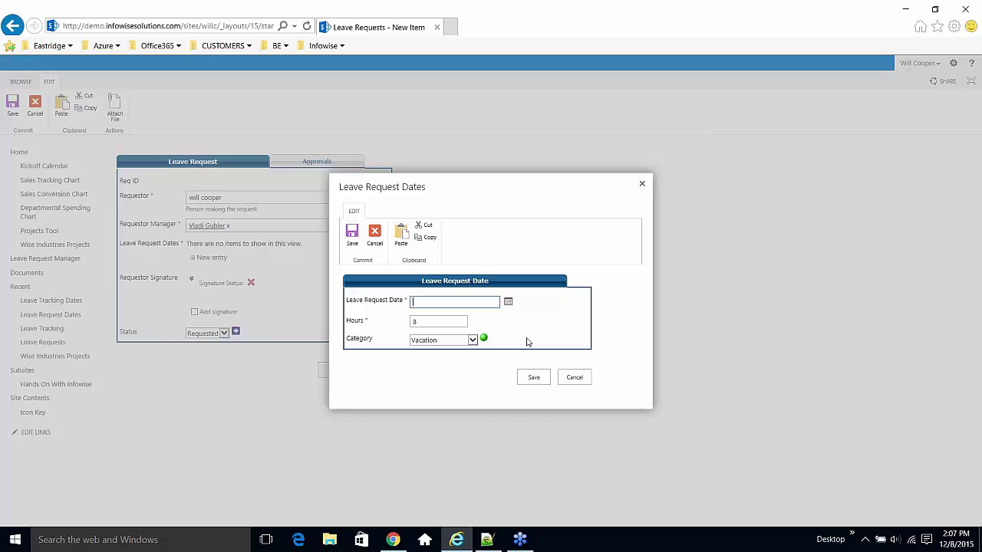
- Add a leave date of January 20, 2016 with 8 hours of Vacation
click(509, 304)
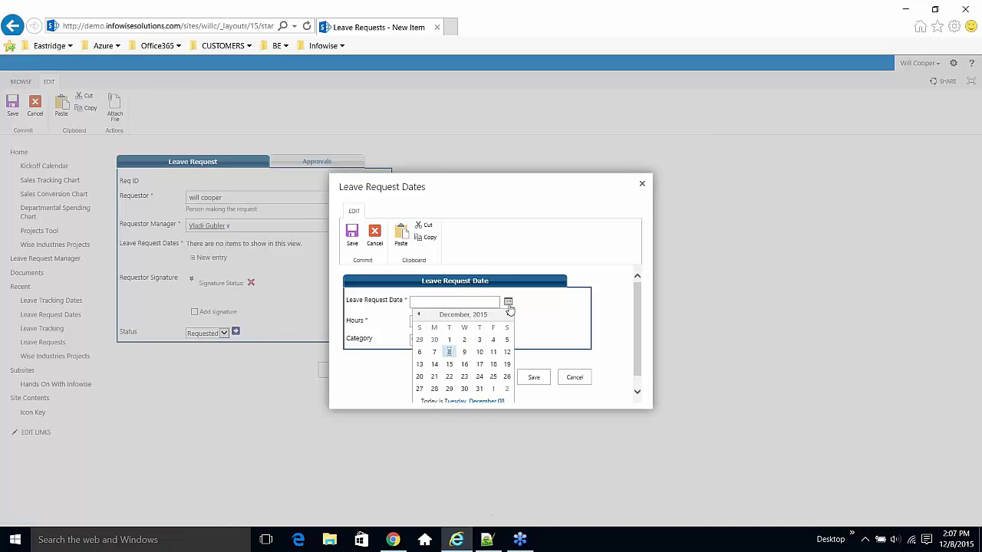
click(506, 314)
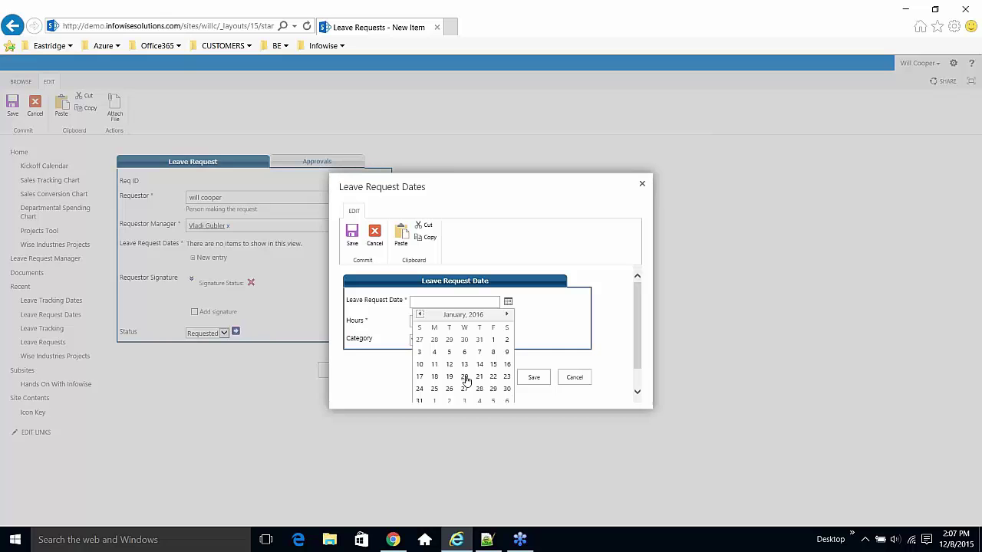
click(465, 378)
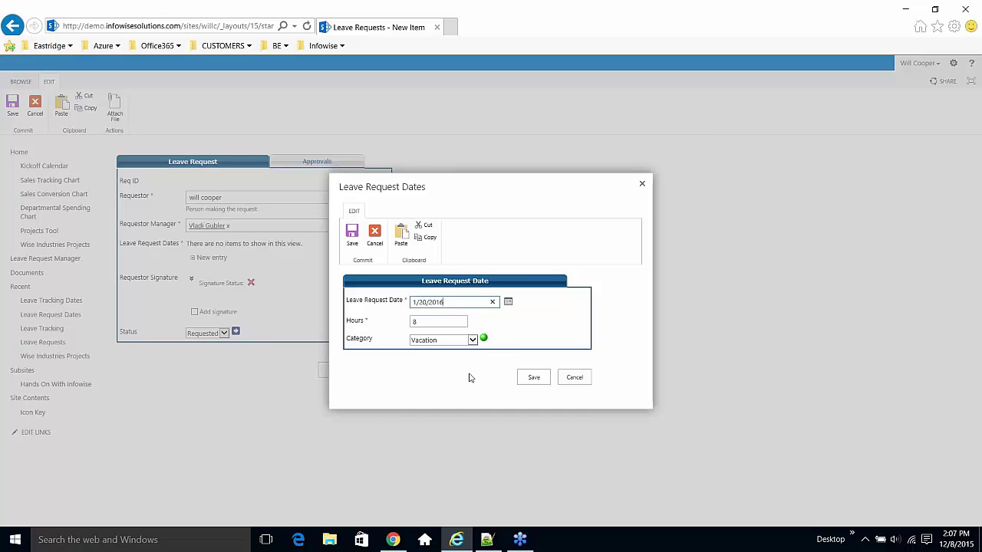
click(472, 341)
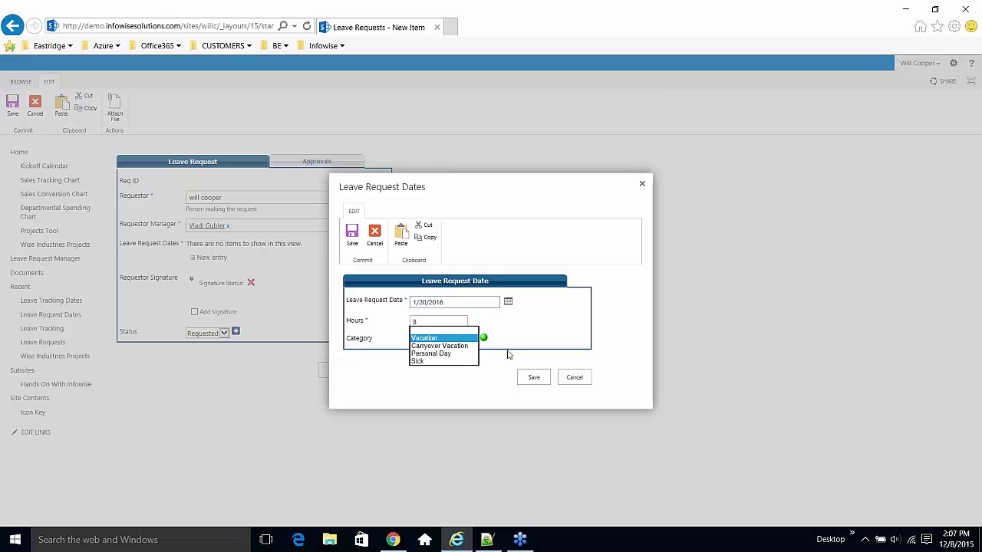
click(517, 349)
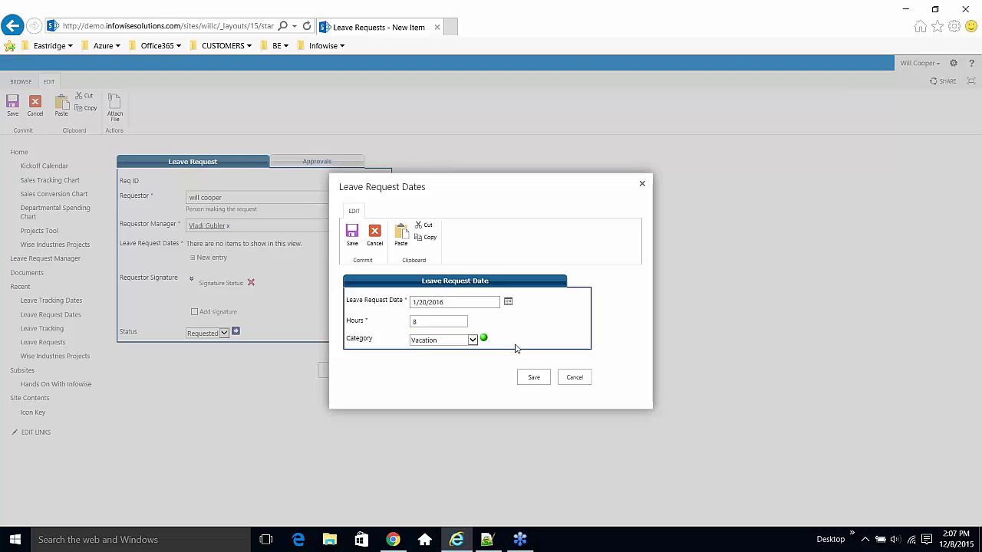
click(532, 376)
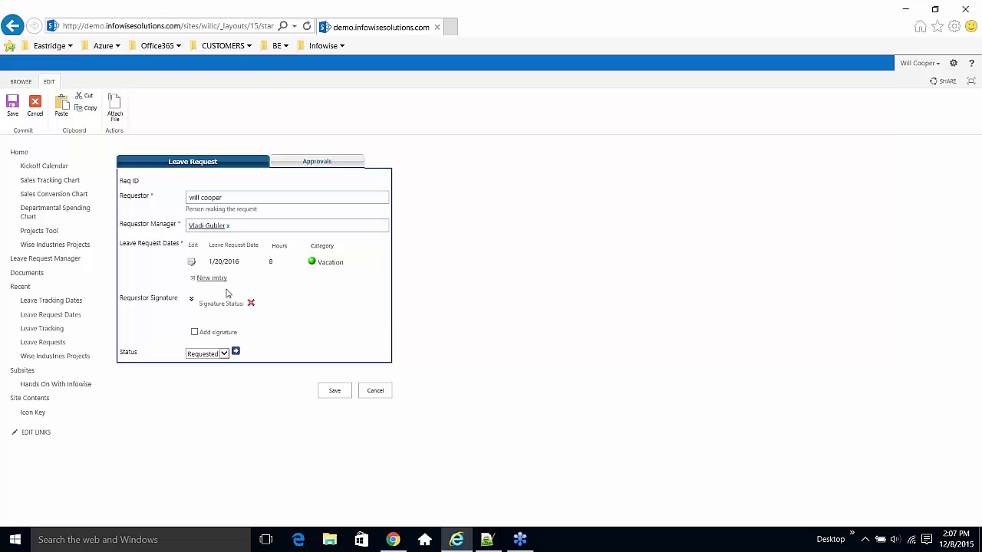
- Add 8-hour Vacation leave dates for 1/21 and 1/22
click(214, 277)
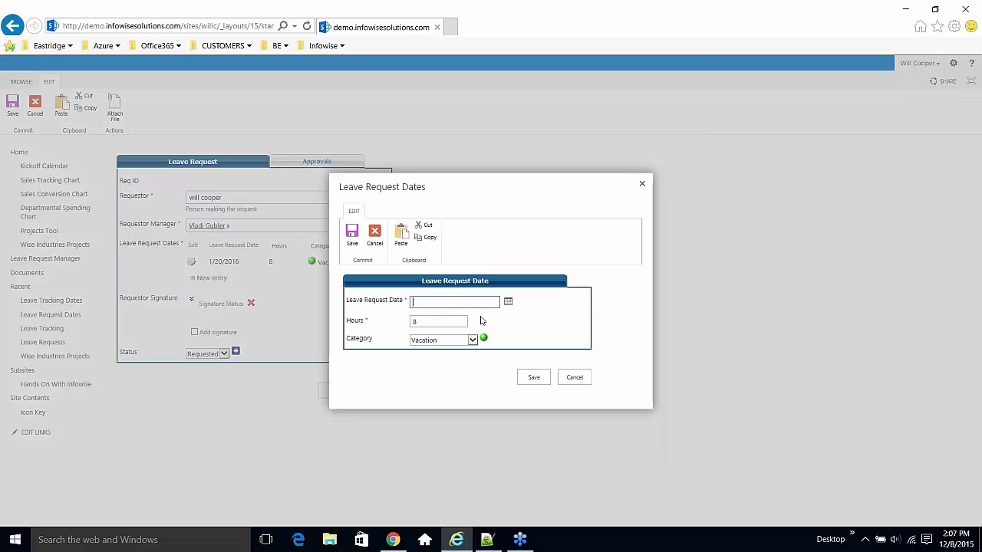
text(1/2)
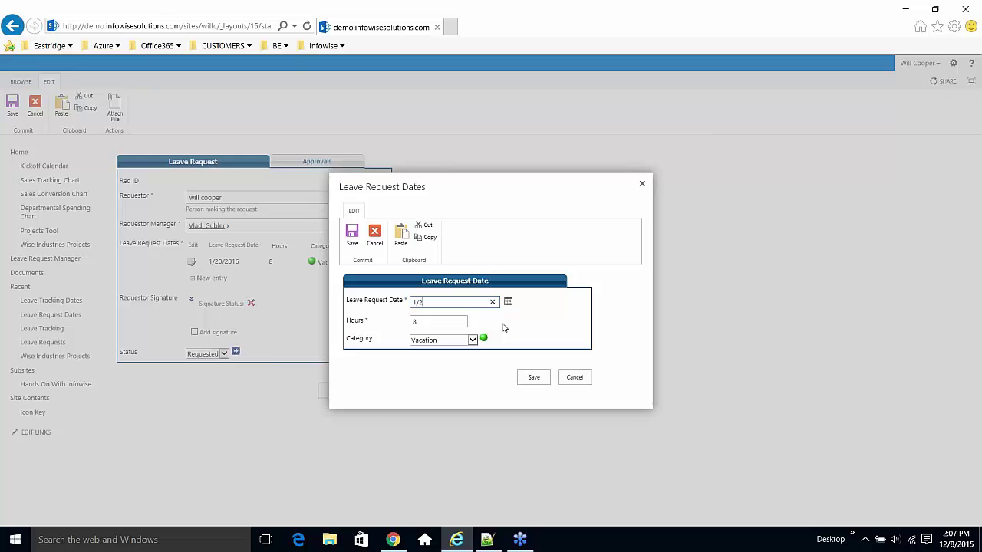
text(1)
click(540, 378)
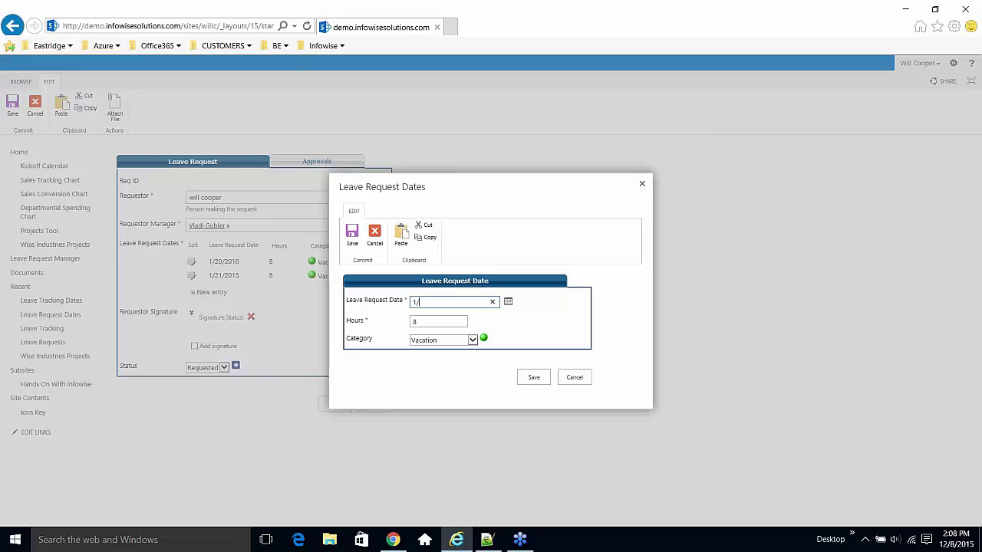
text(22/2016)
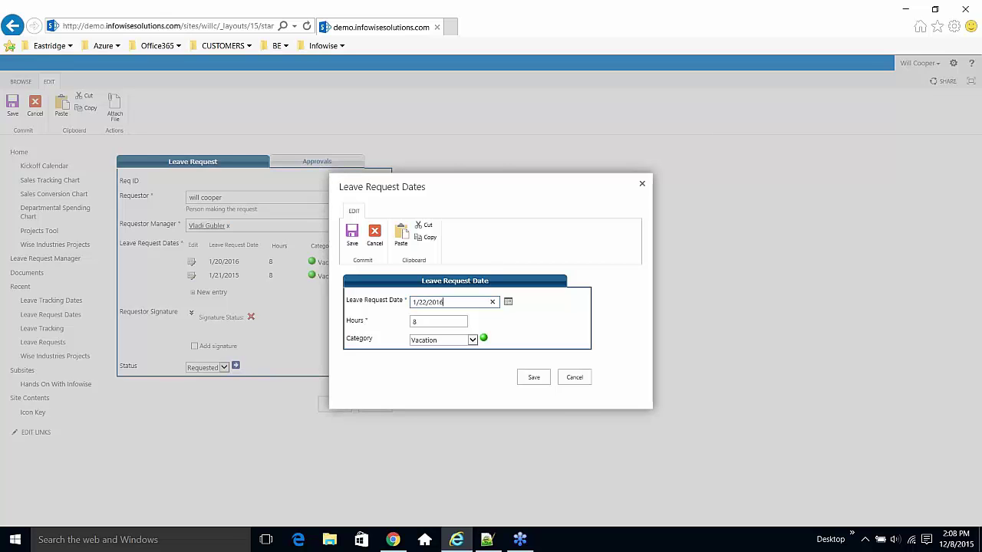
click(537, 379)
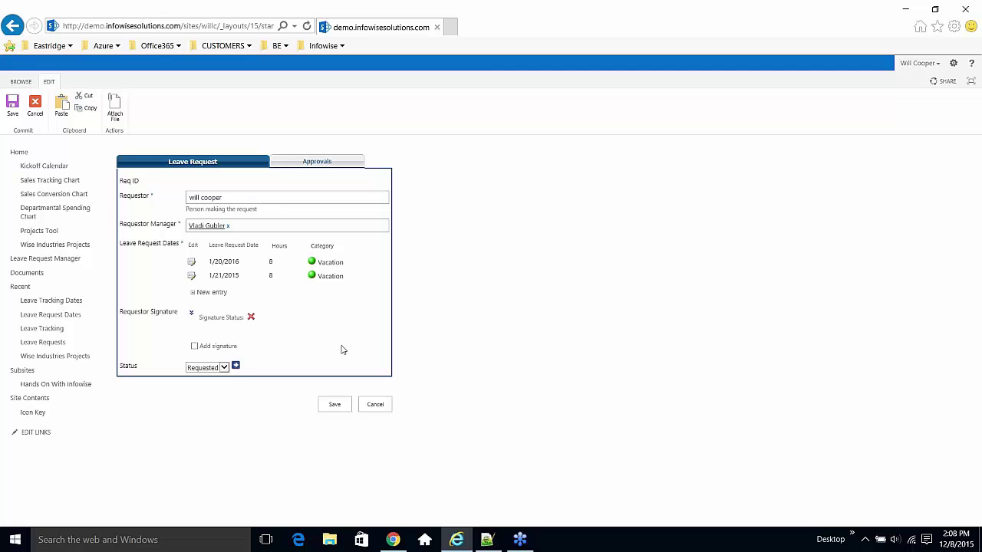
- Correct the 1/21 entry's year from 2015 to 2016
click(191, 277)
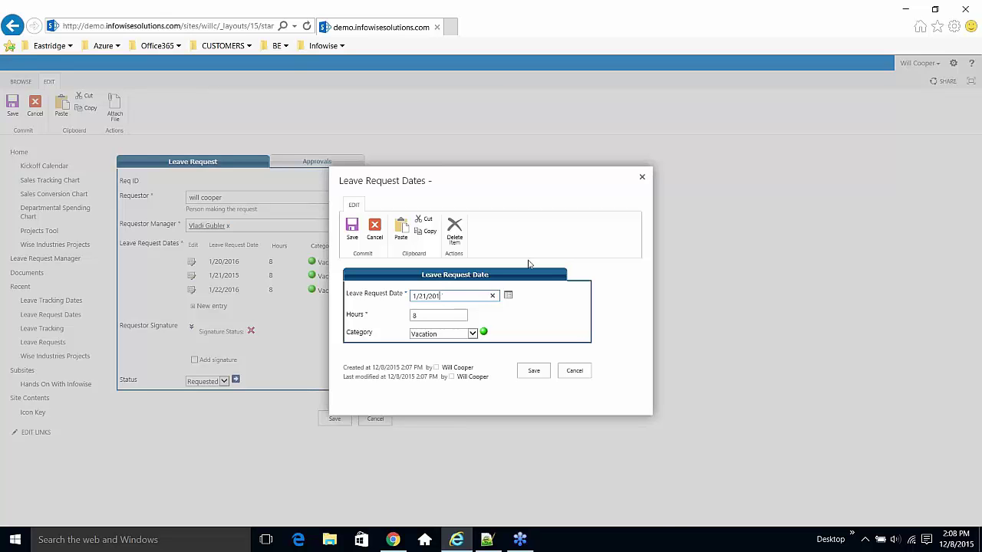
text(6)
click(532, 371)
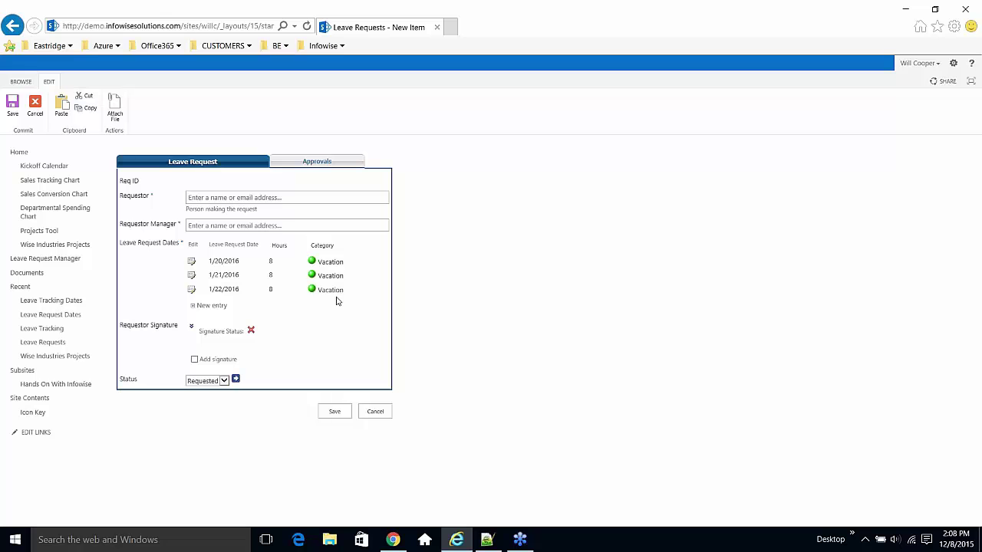
- Tick Add signature, review the Approvals tab, and return to the Leave Request details
click(195, 359)
click(309, 170)
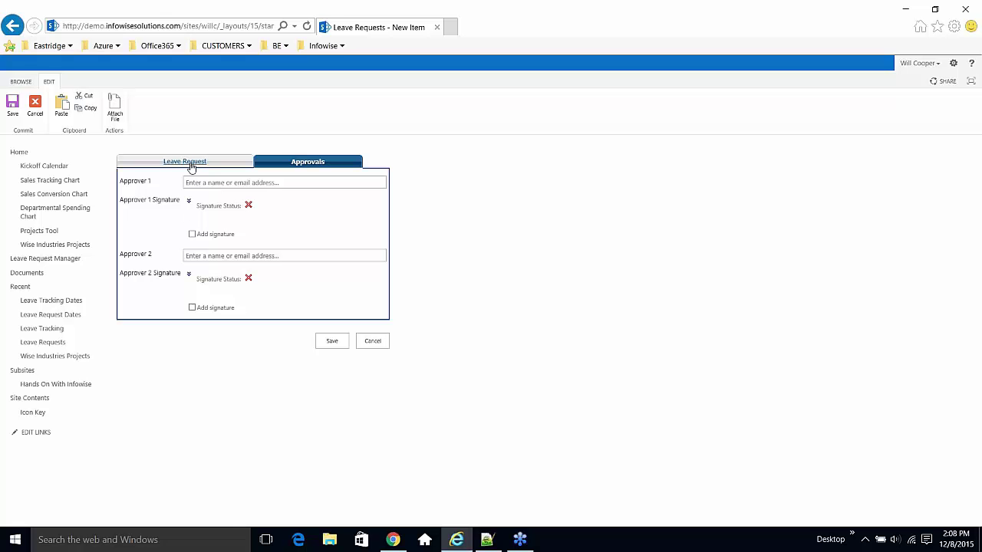
click(190, 166)
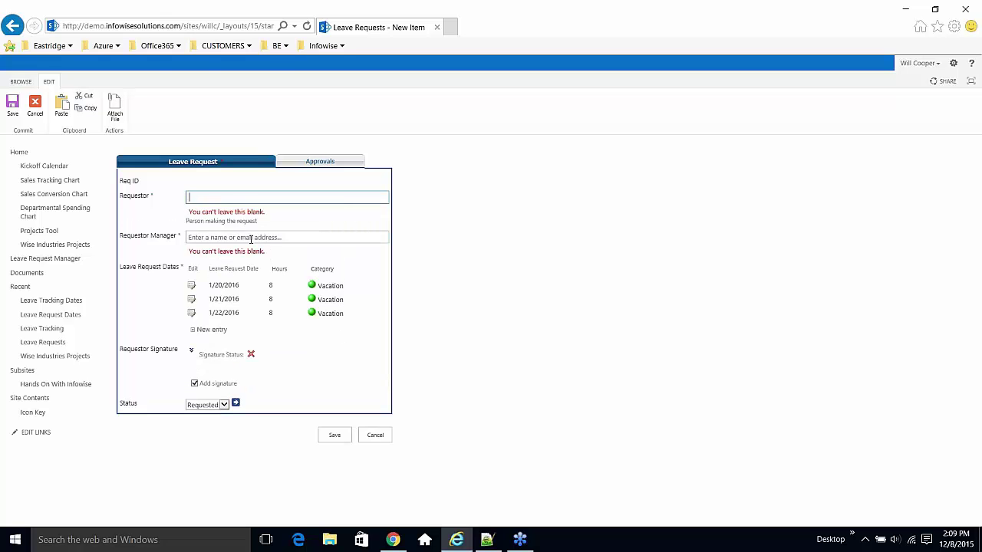
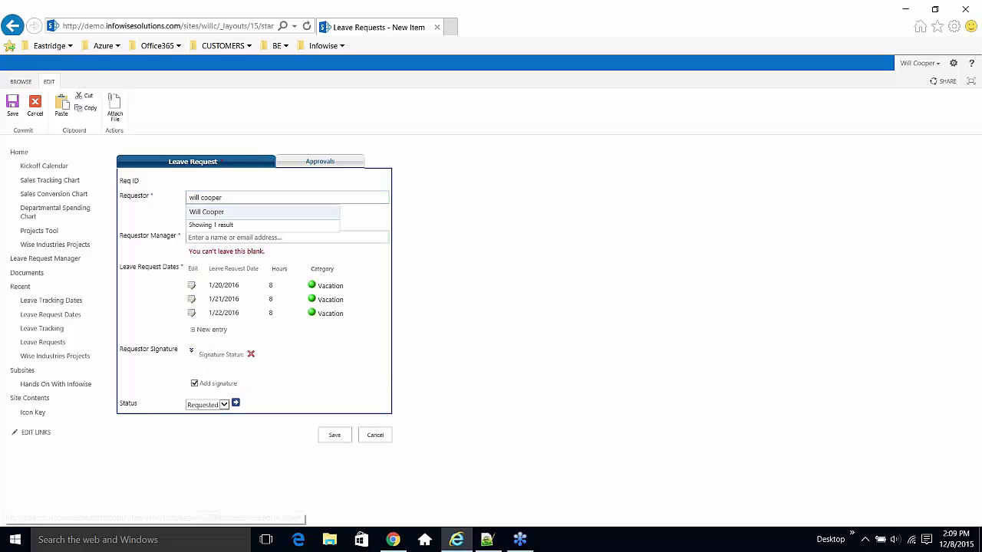
- Re-enter the requestor and their manager, then save the request as Req-4
click(224, 238)
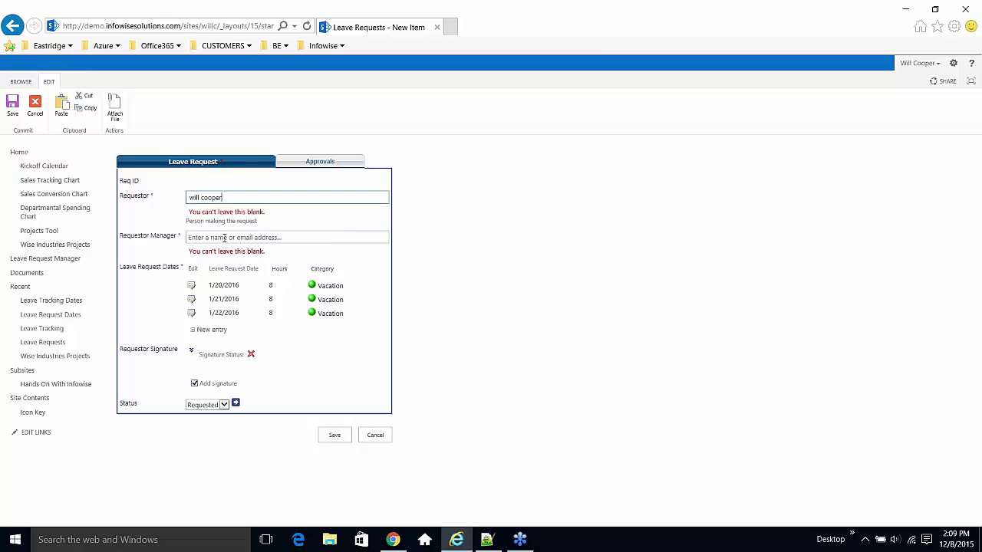
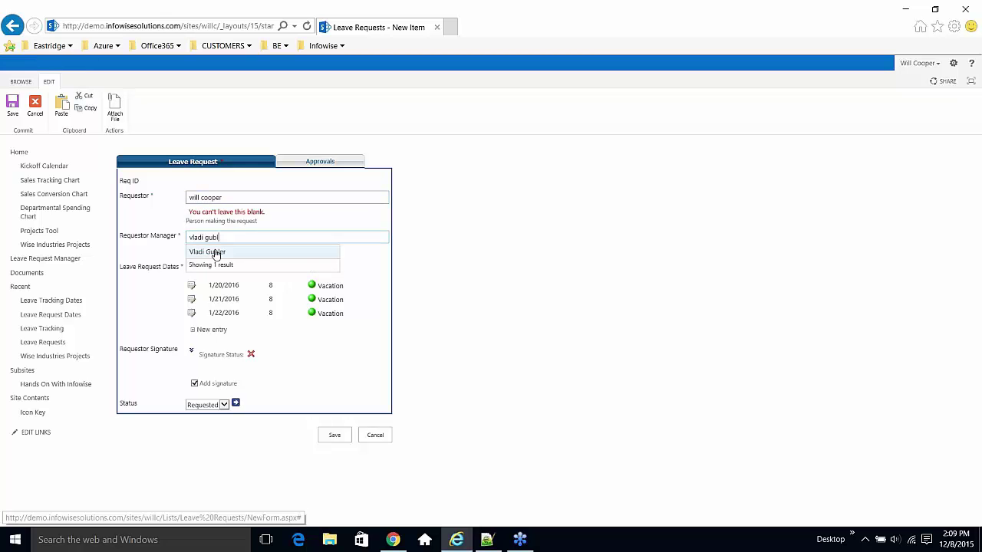
click(216, 253)
click(338, 424)
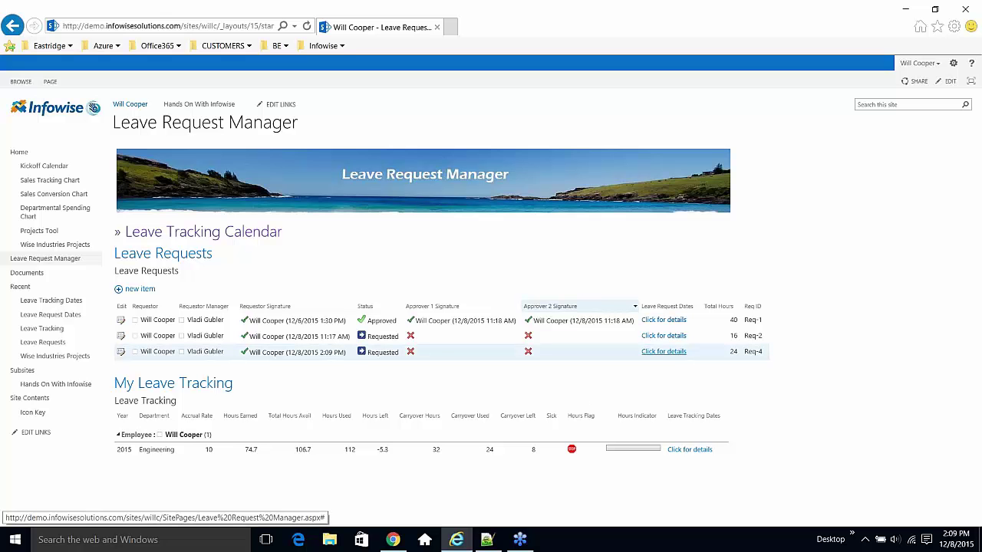
- Expand the leave dates of Req-4 and Req-2 and view the tracking summary below
click(673, 356)
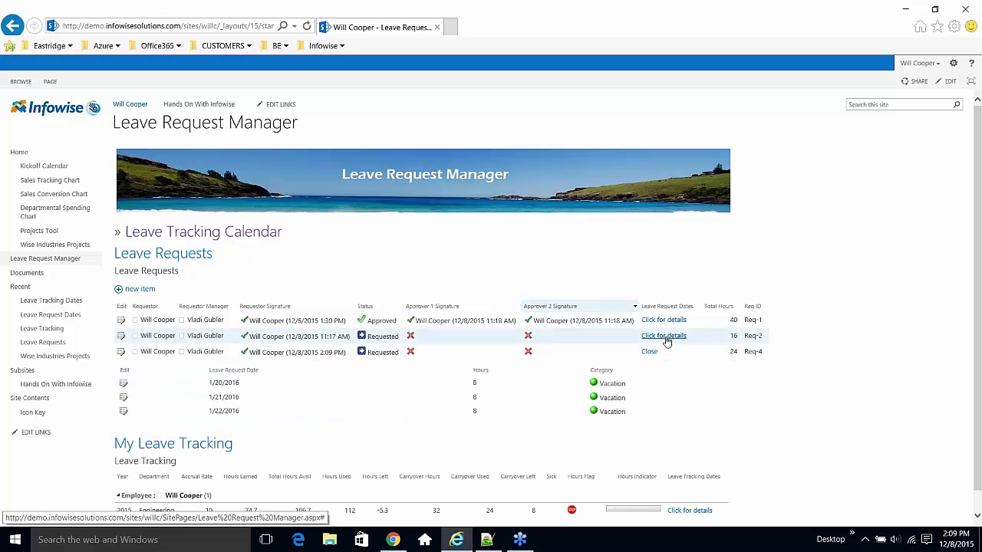
click(669, 346)
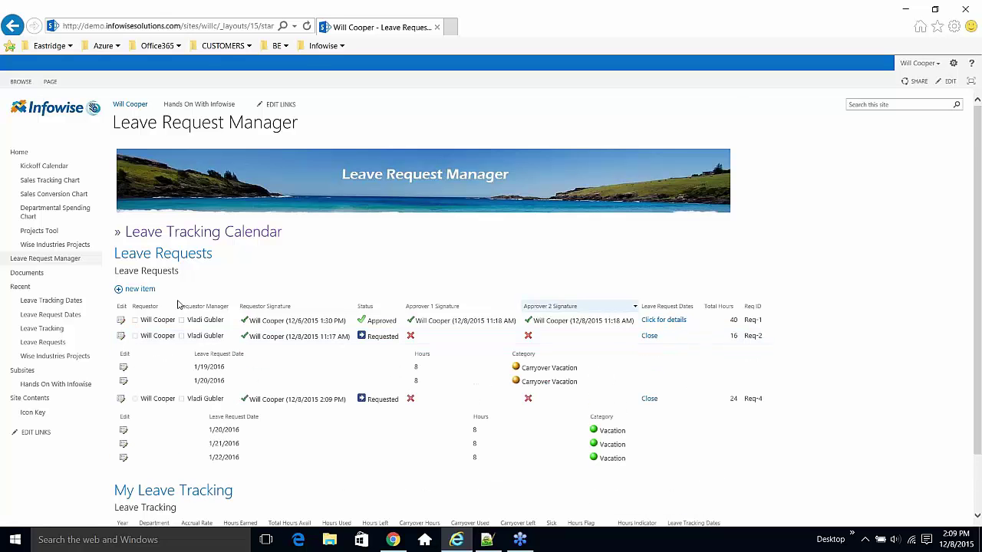
scroll(691, 384, down, 1)
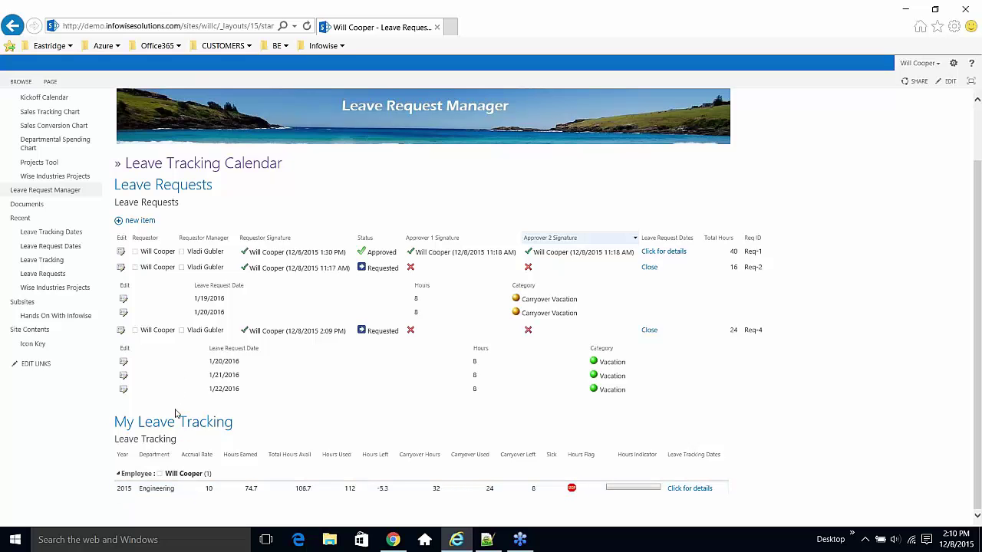
- Open the Leave Tracking list and inspect the Hours Flags, selecting the 2015 Engineering record
click(157, 445)
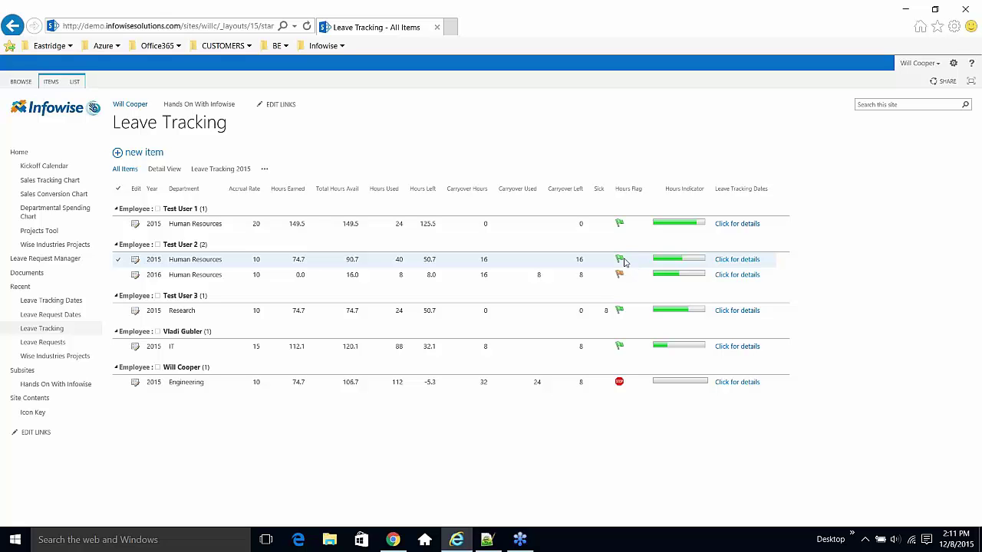
mouse_move(622, 264)
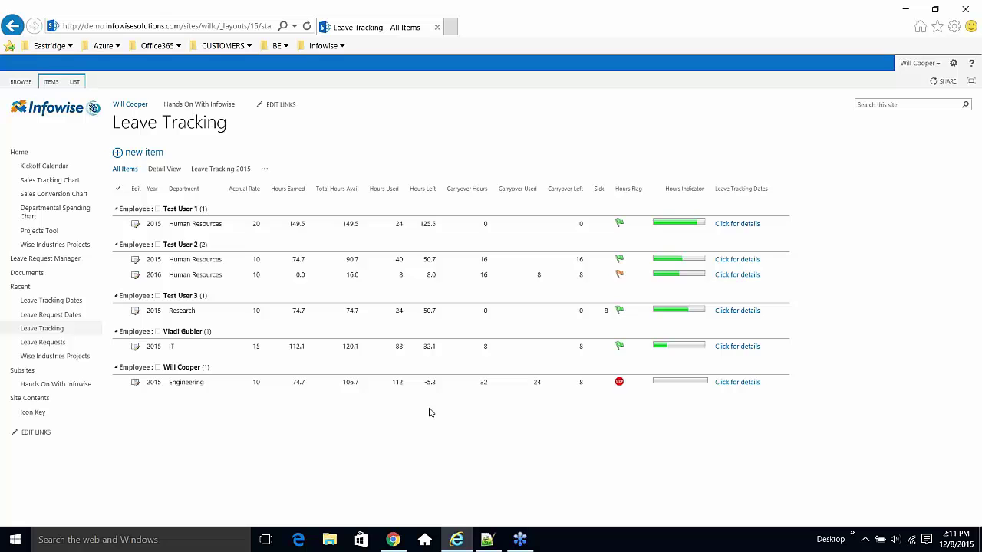
click(442, 388)
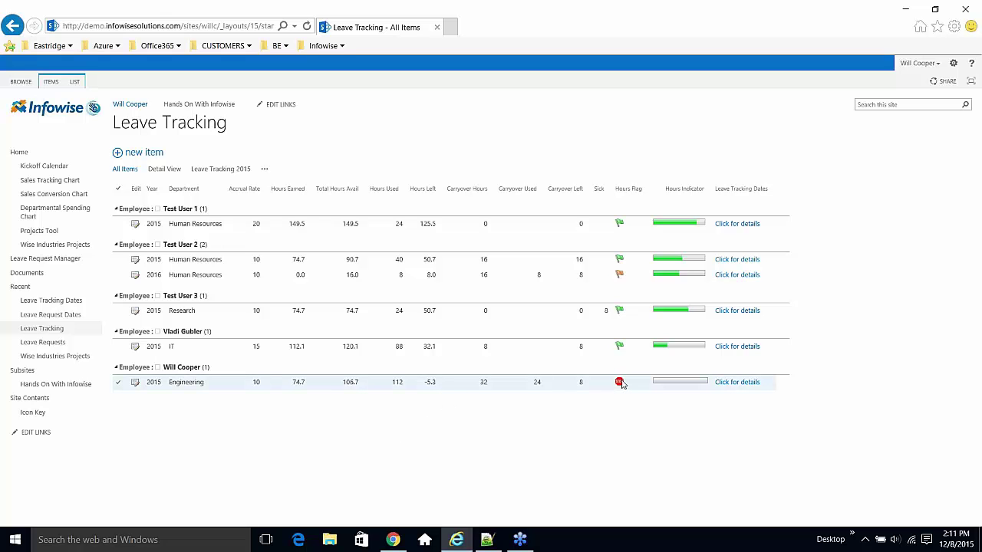
mouse_move(622, 385)
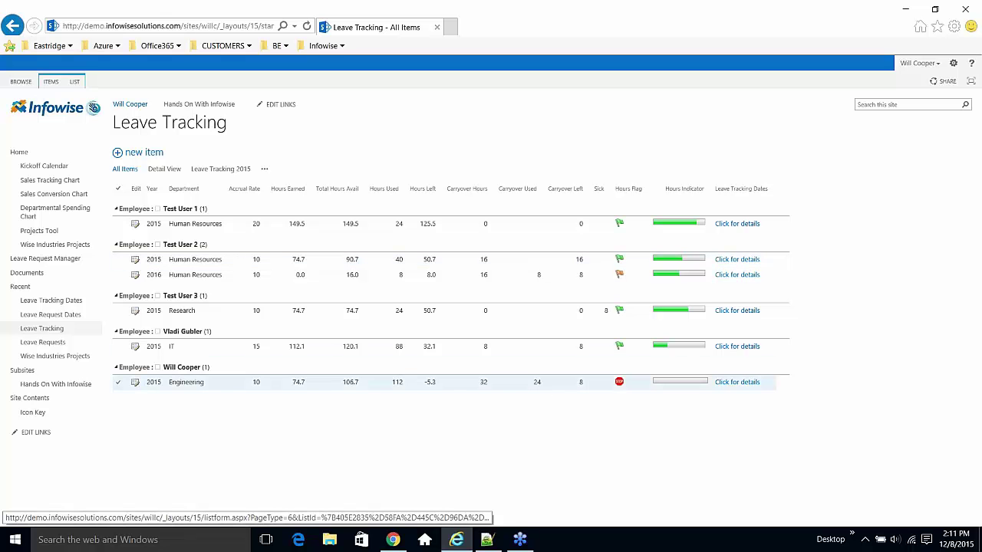
click(136, 384)
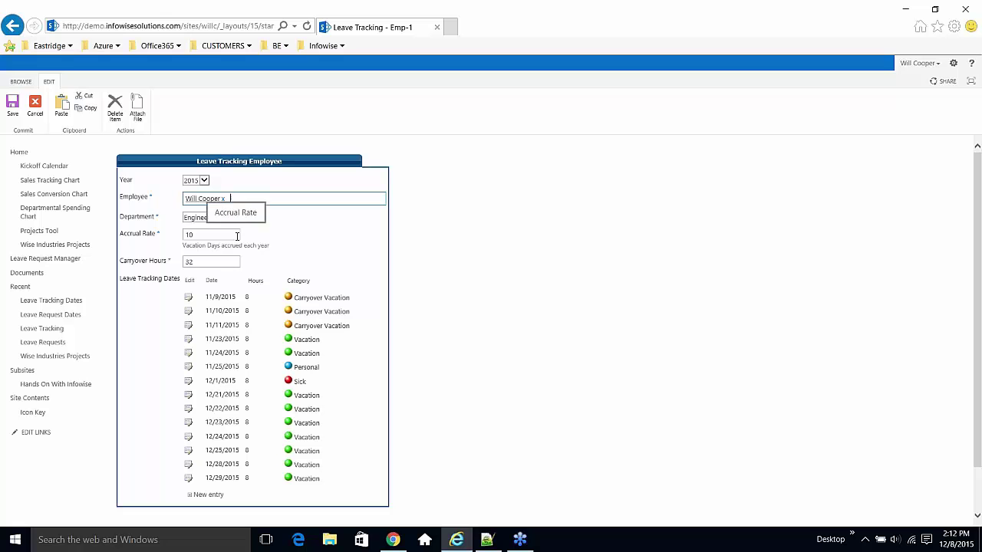
click(289, 226)
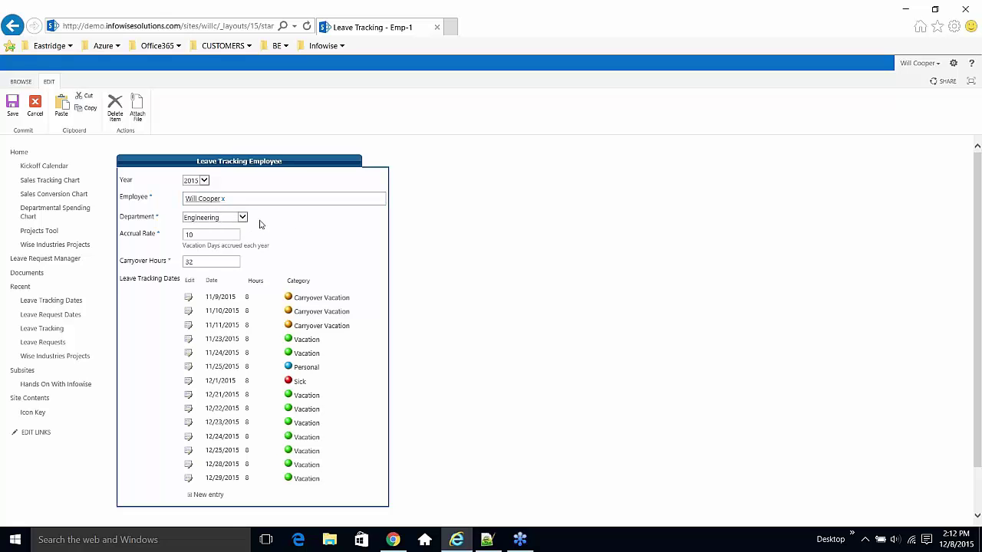
drag(162, 235, 119, 234)
click(162, 251)
drag(271, 247, 184, 248)
click(173, 248)
click(11, 26)
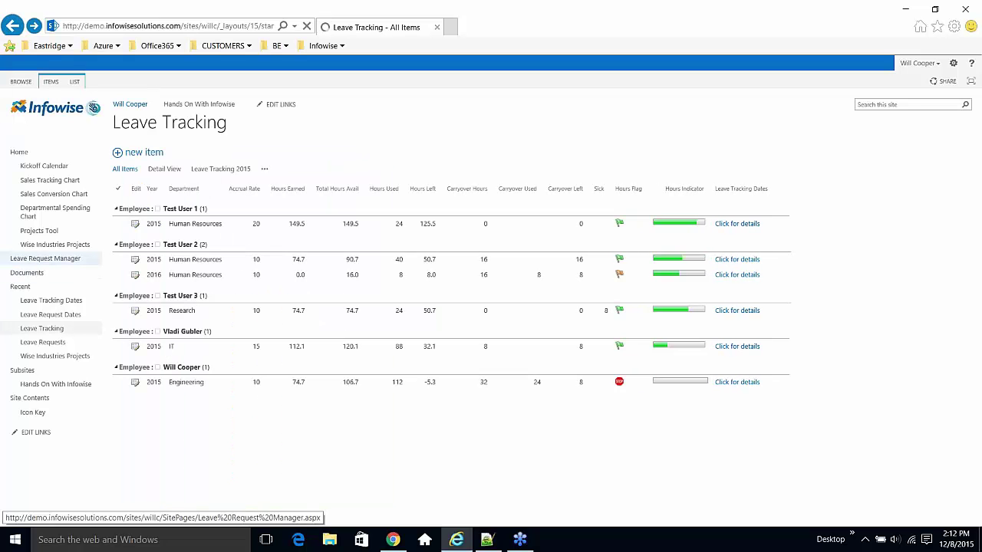
- Return to the Leave Request Manager page
click(41, 260)
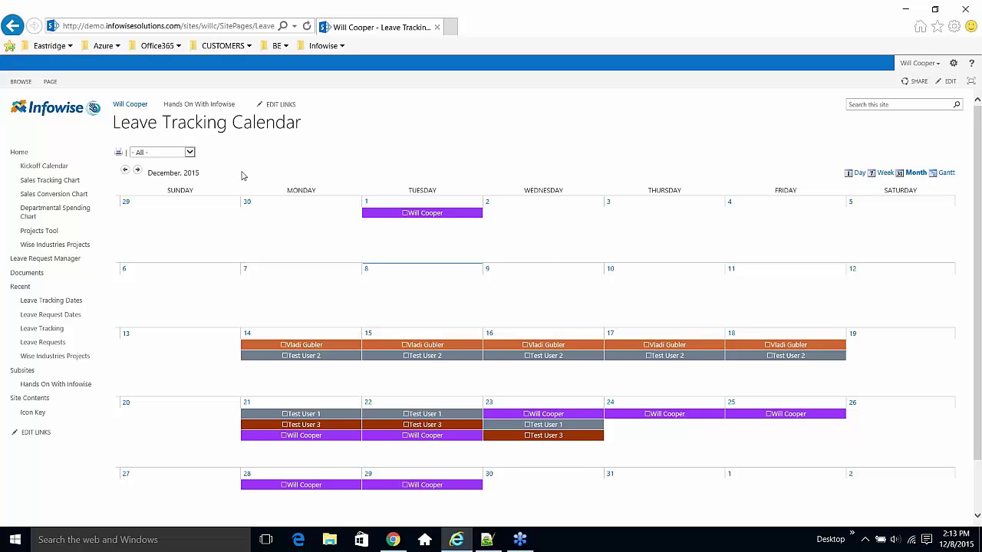
- Filter the calendar to the Engineering department, preview an event, then go back
click(191, 153)
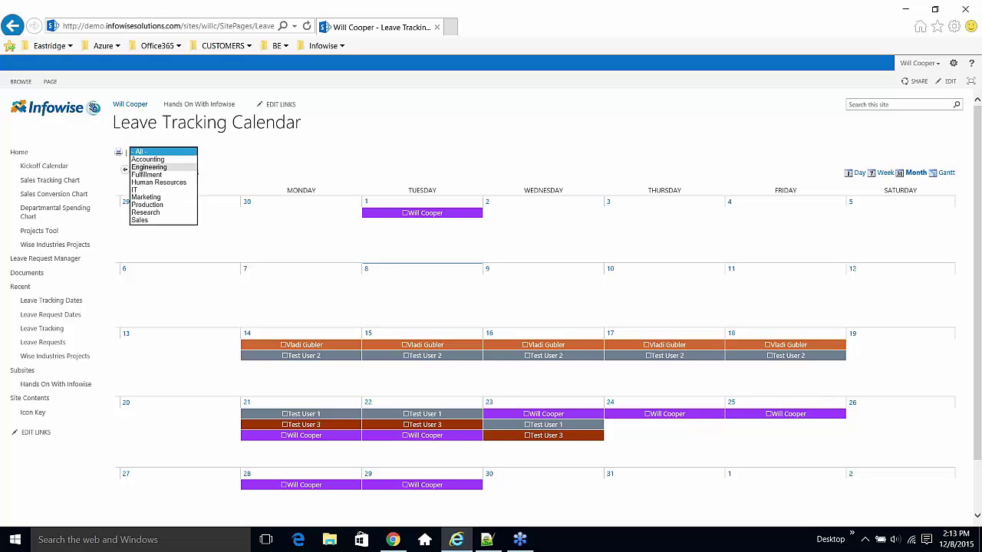
click(149, 167)
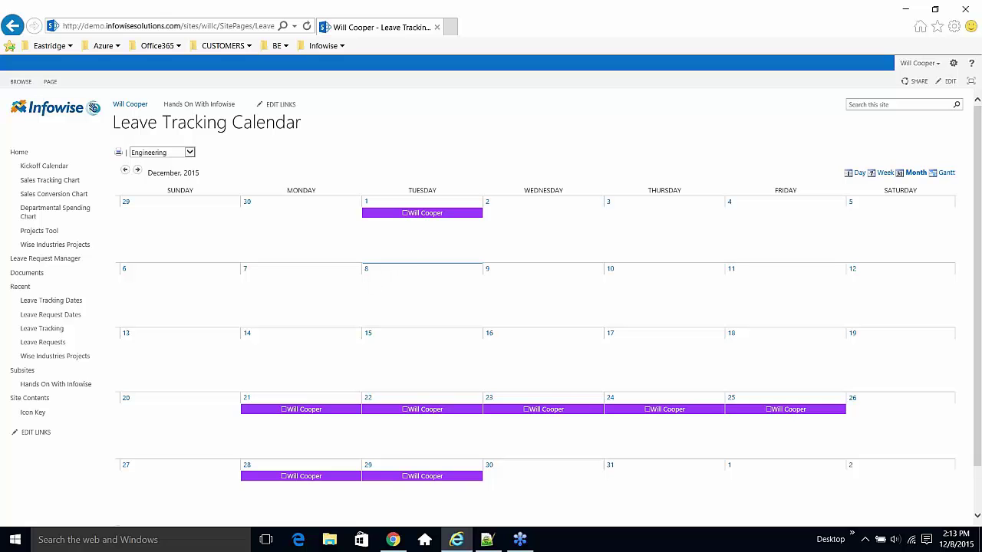
mouse_move(430, 216)
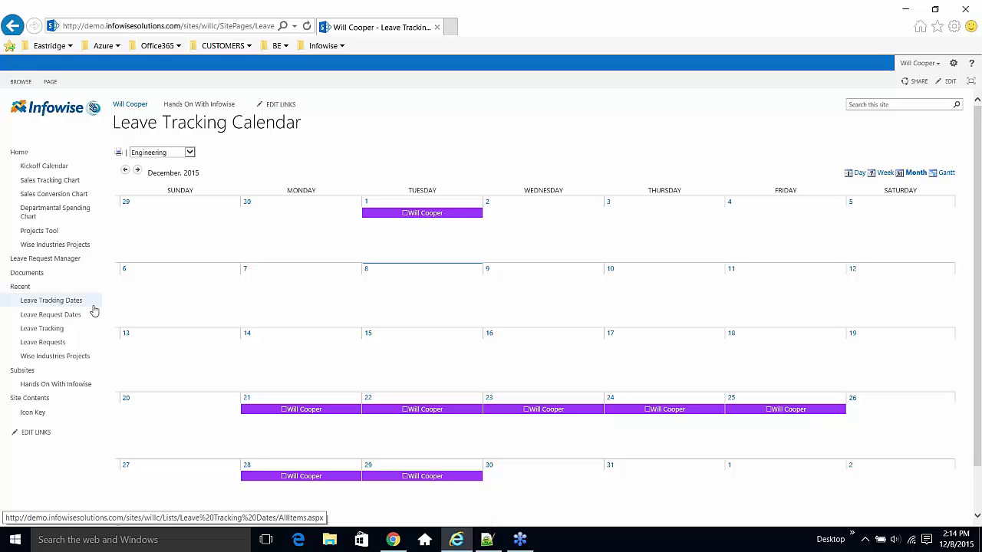
click(61, 263)
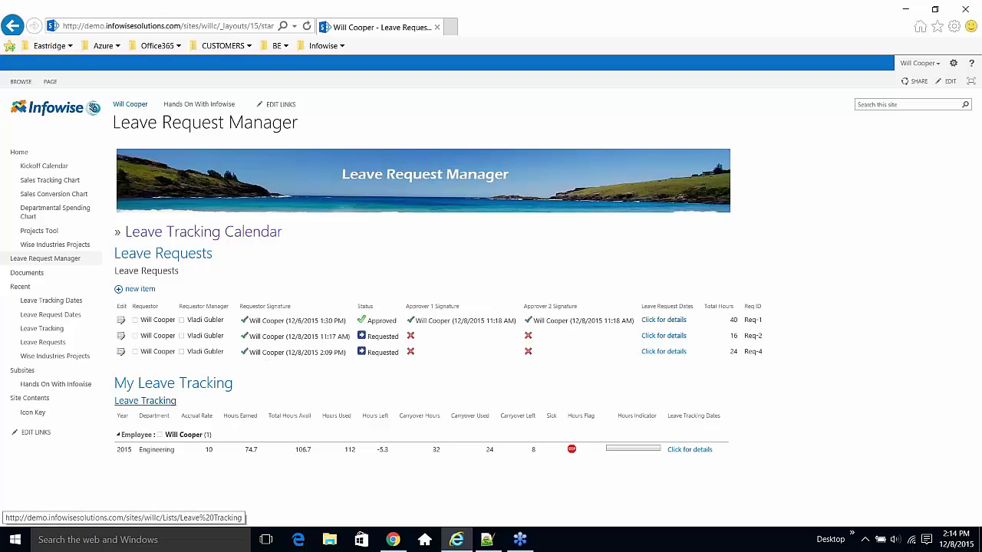
- Open the Leave Tracking list from the Recent links in the left navigation
click(145, 400)
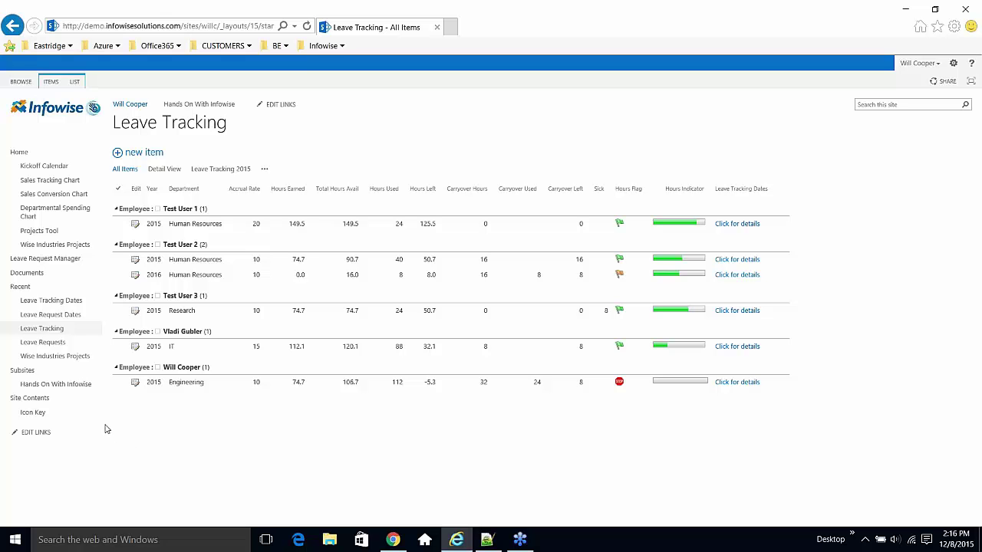
- Open the Leave Request Dates list and bring up its LIST ribbon commands
click(66, 318)
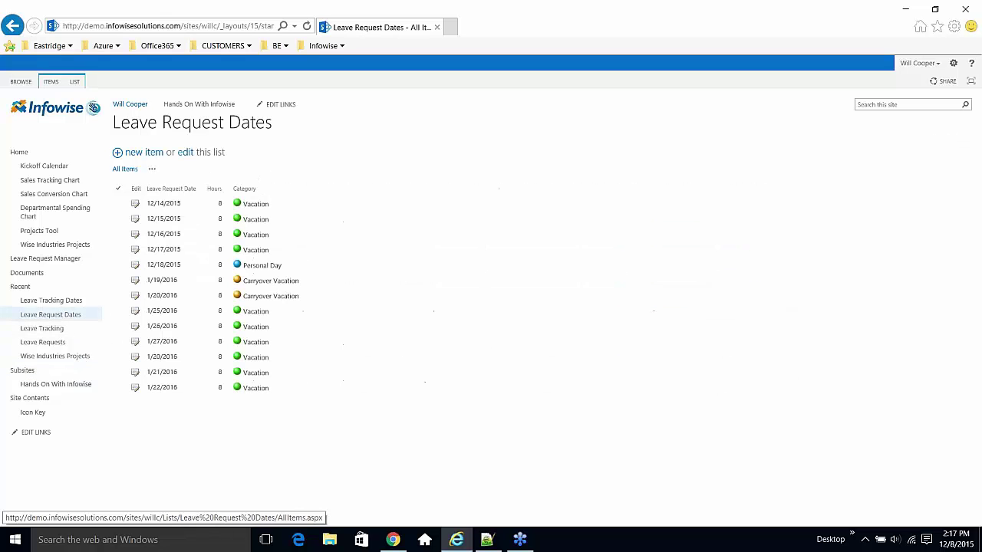
click(76, 82)
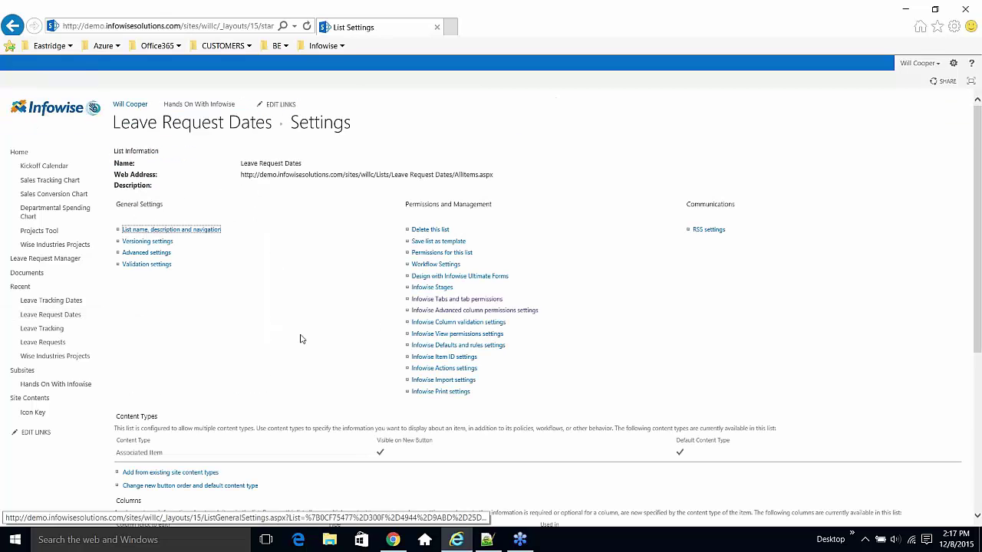
- Inspect the Associated Item content type's columns, then go to the Leave Requests list
scroll(300, 339, down, 3)
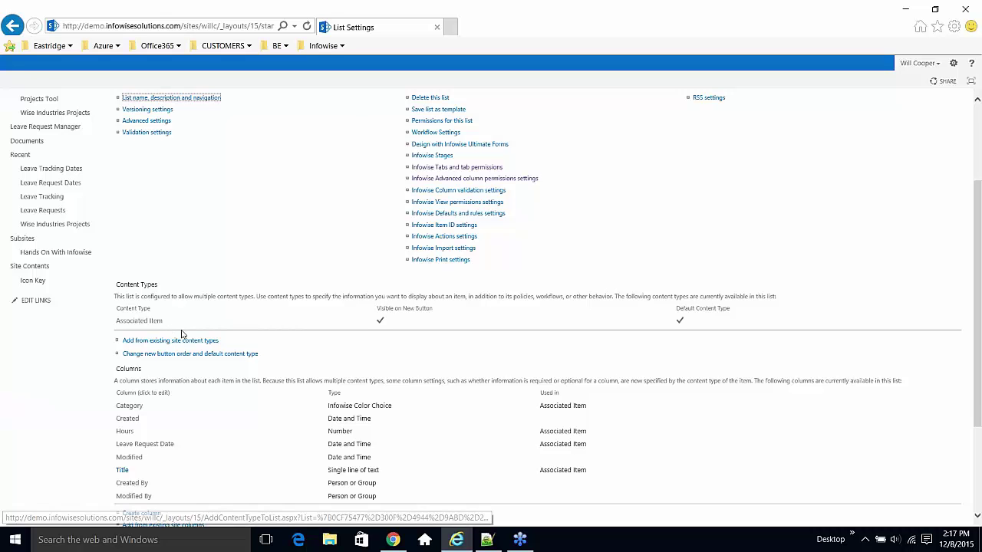
click(143, 324)
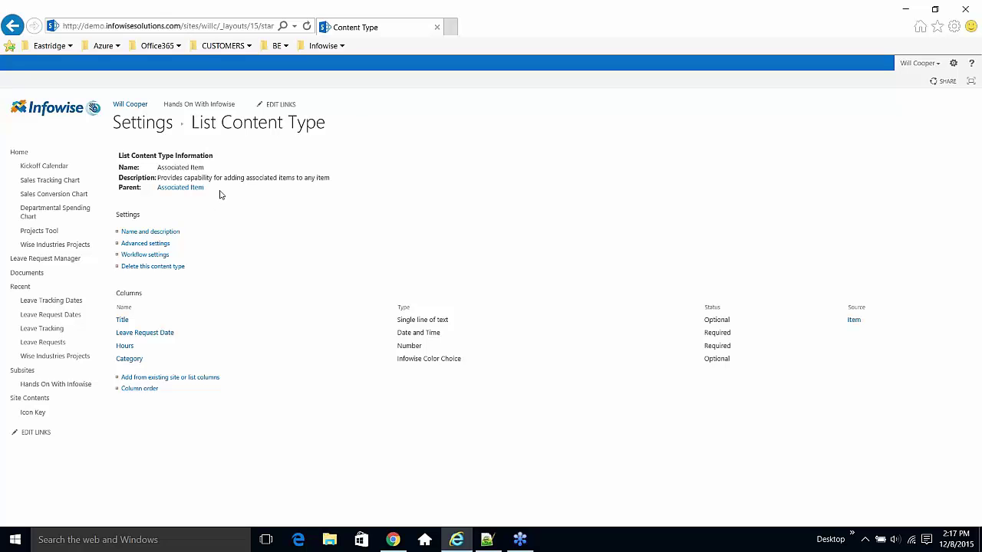
click(13, 26)
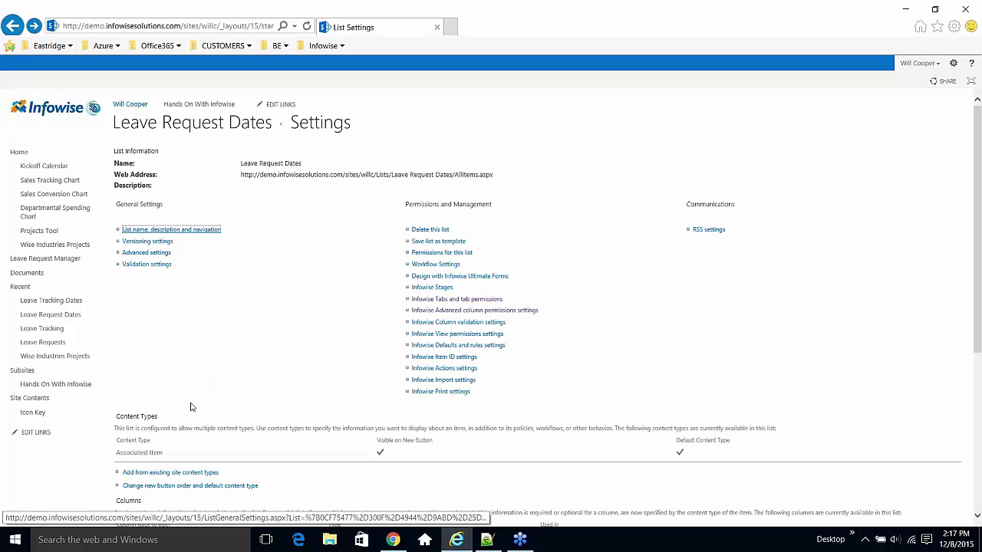
click(58, 344)
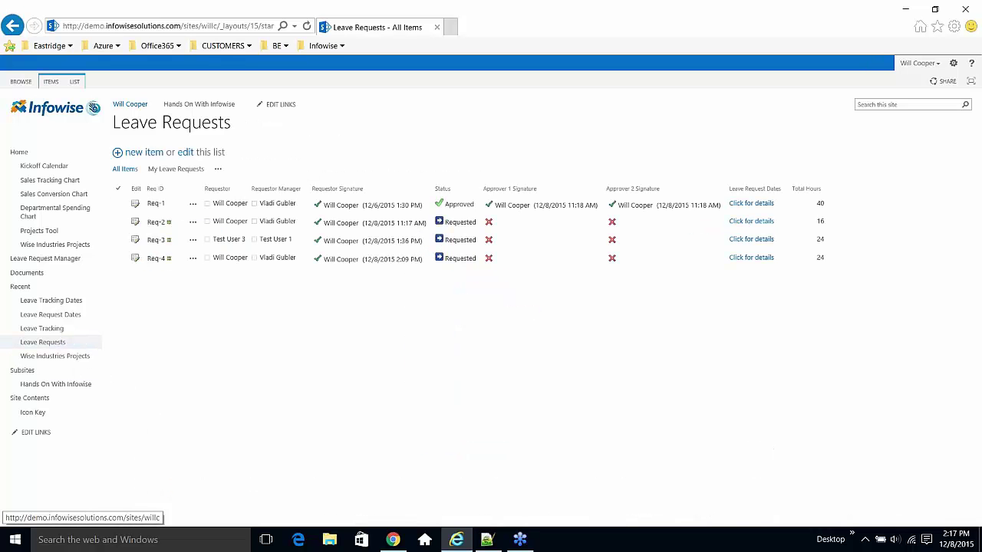
click(75, 83)
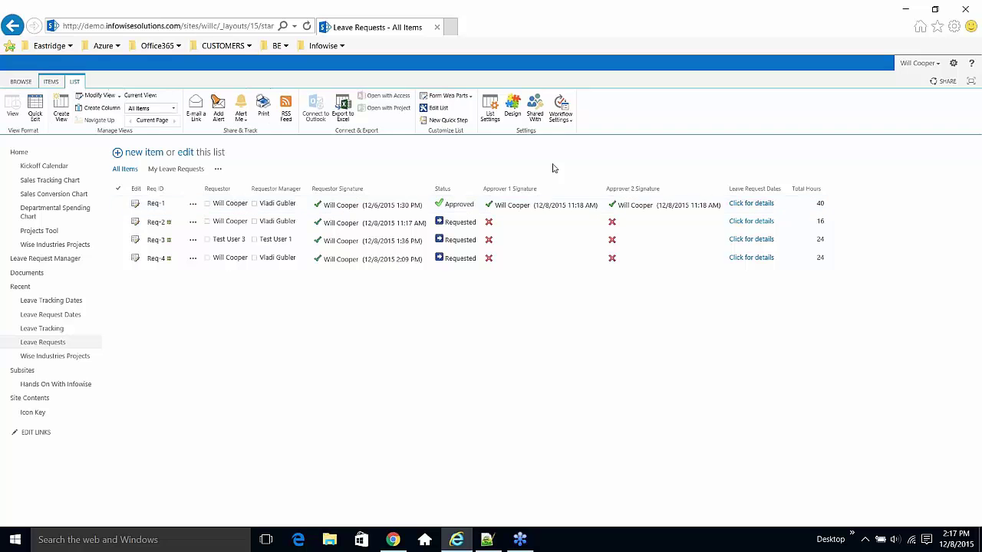
click(492, 114)
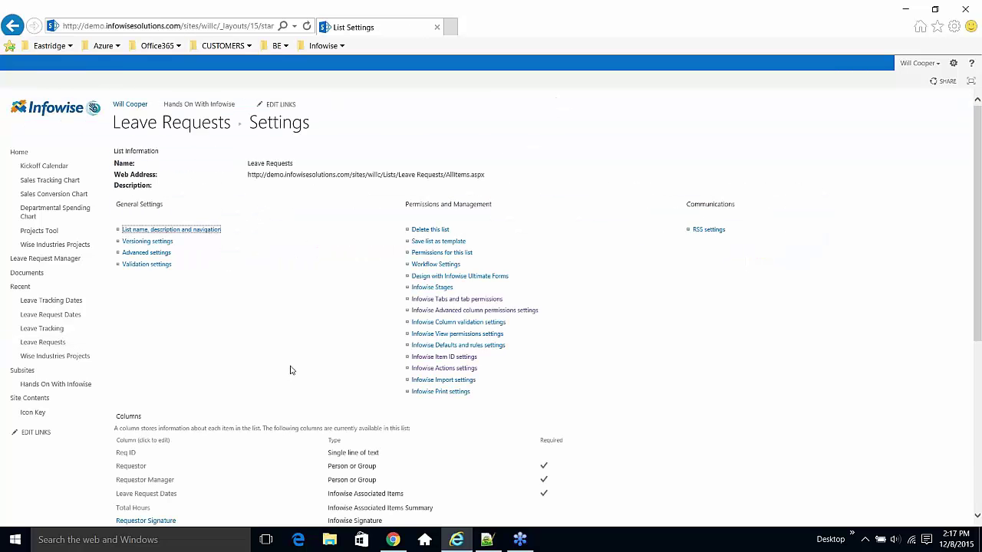
scroll(290, 371, down, 3)
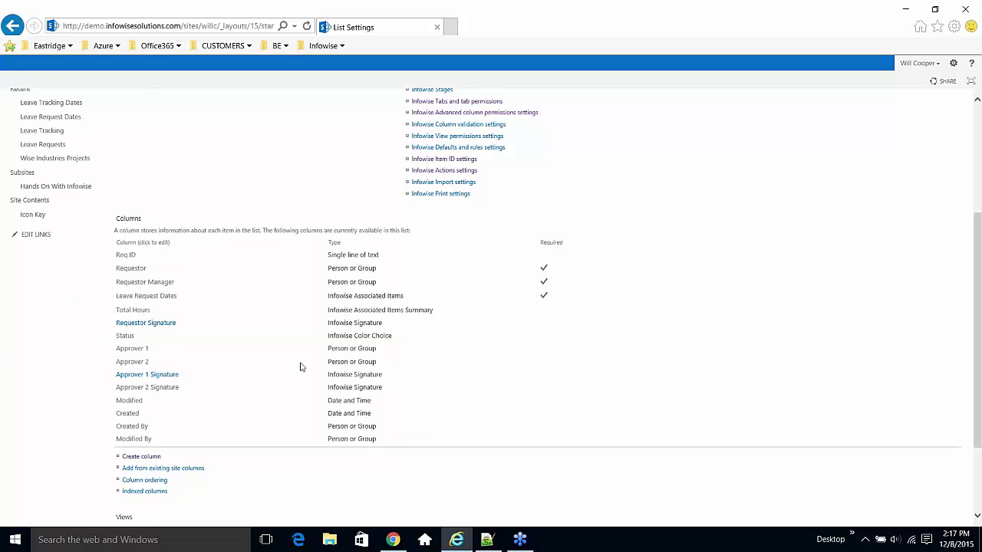
drag(419, 298, 340, 301)
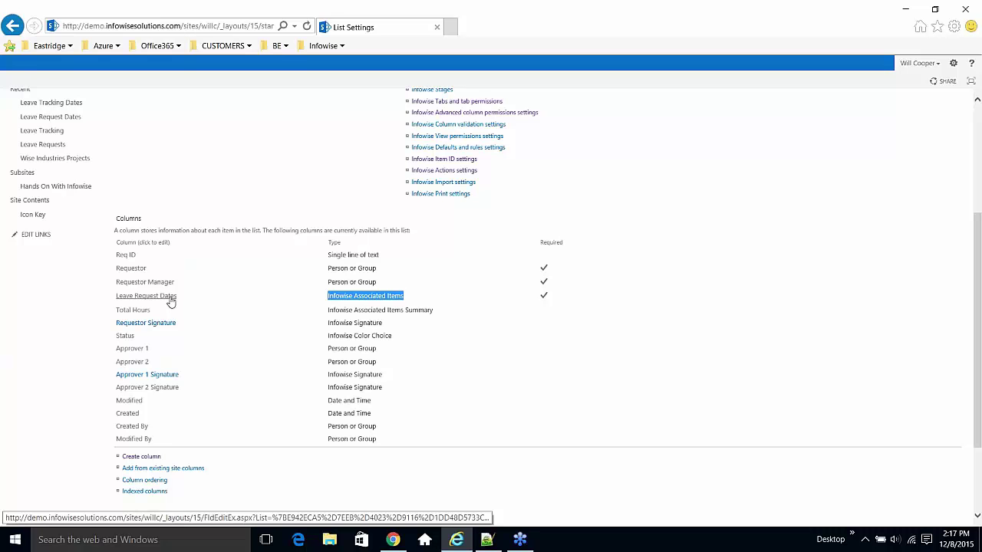
click(170, 299)
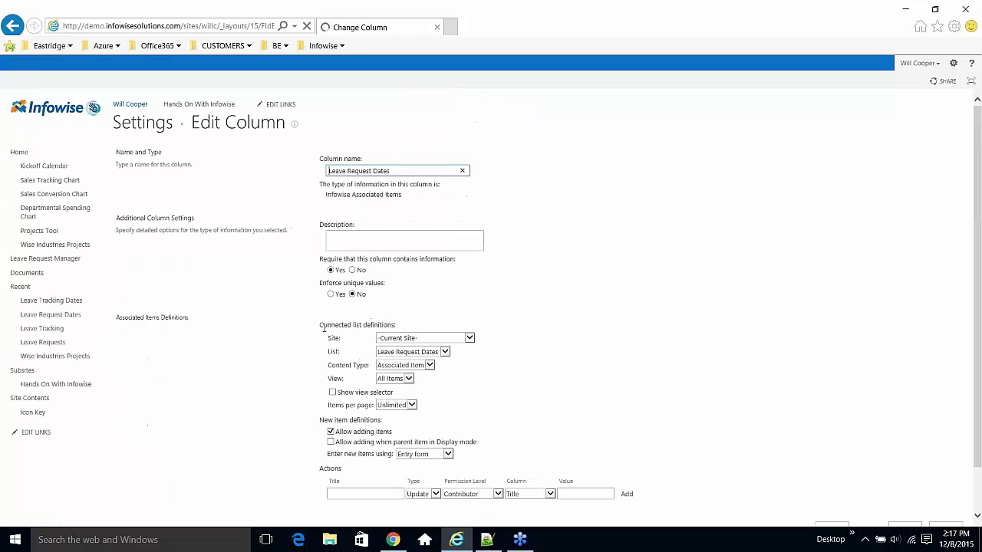
scroll(527, 340, down, 1)
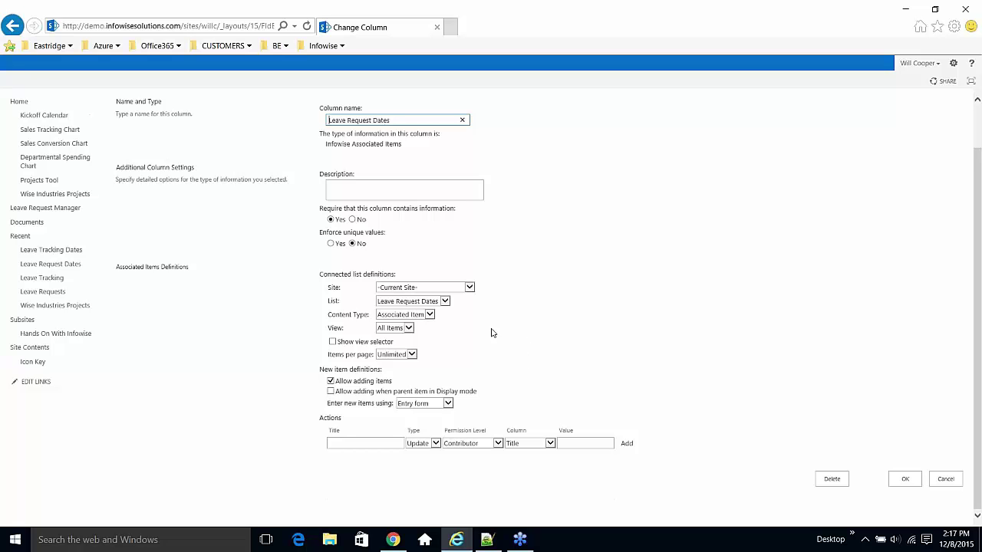
click(448, 304)
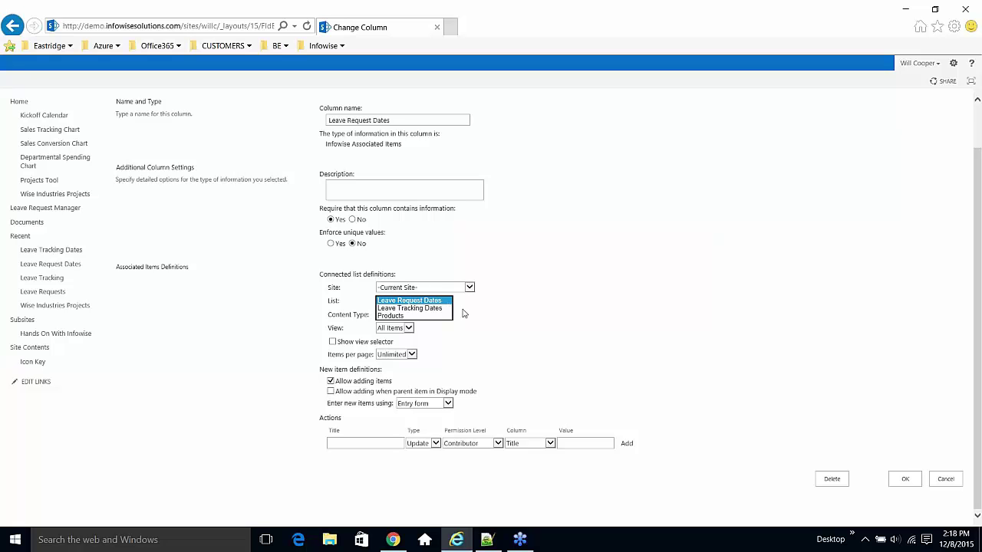
click(467, 314)
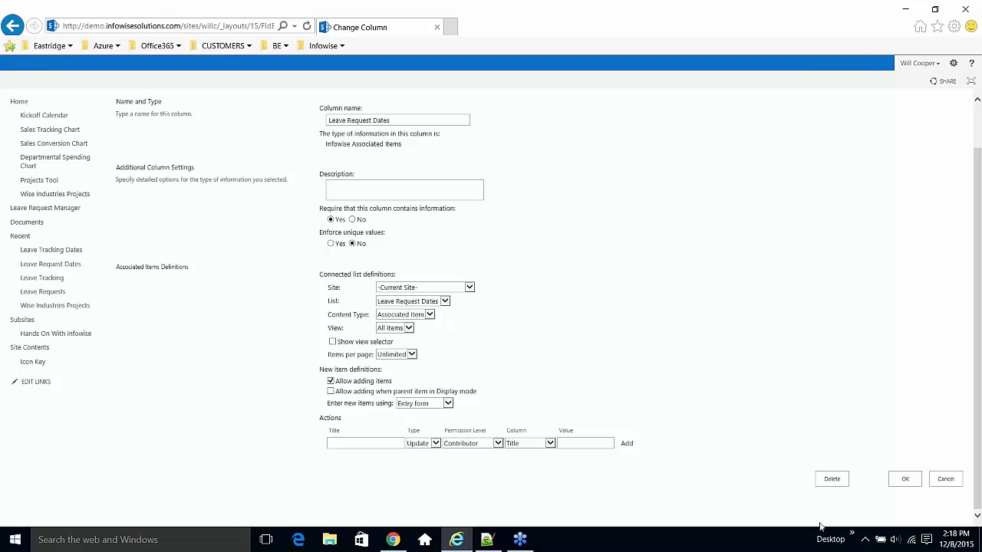
click(945, 480)
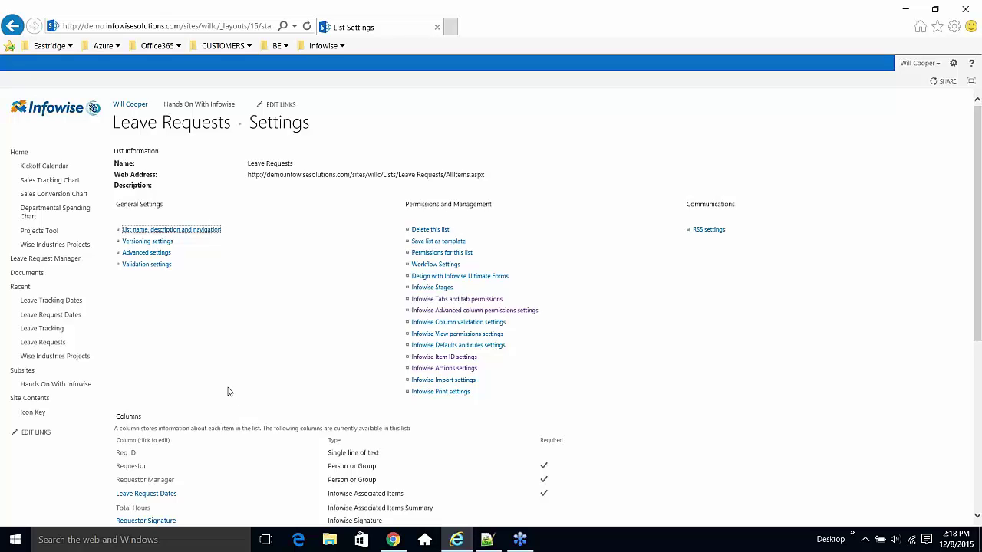
- Open Leave Tracking list settings and scroll to its Hours Used, Carryover Used and Sick columns
click(60, 335)
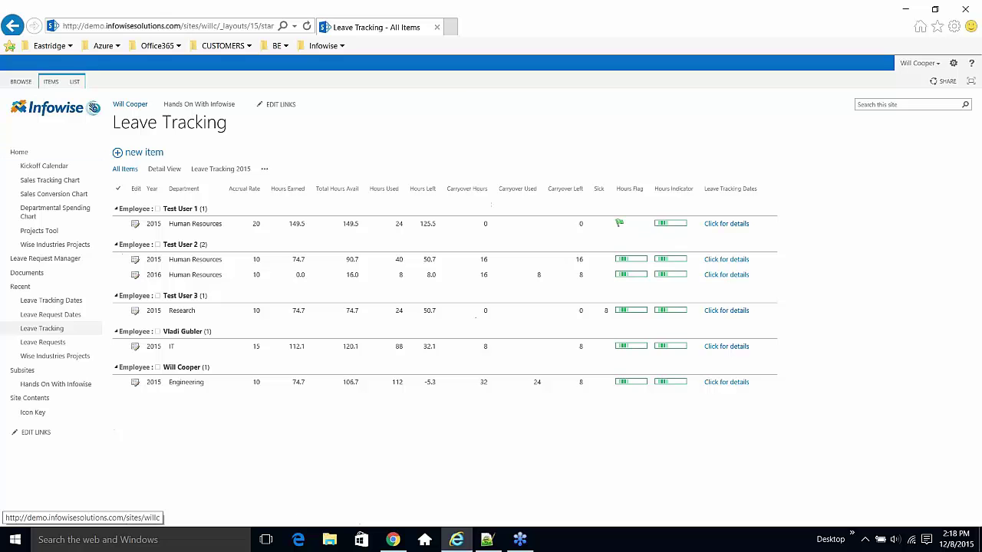
click(72, 85)
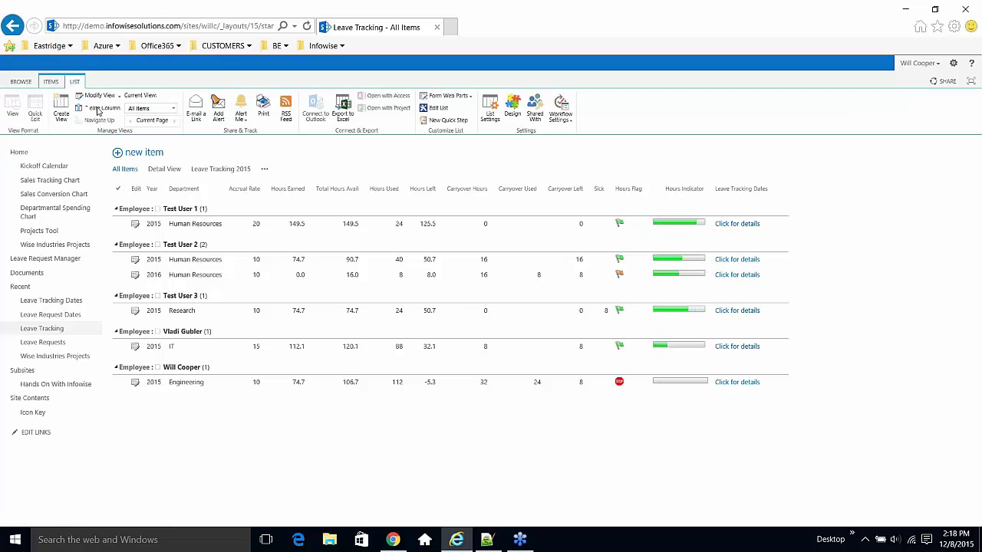
click(495, 118)
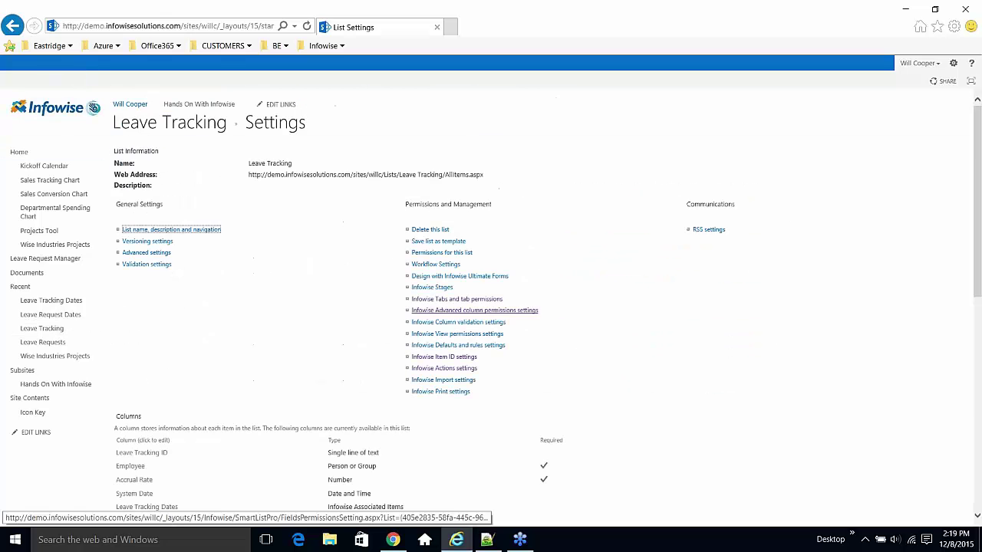
scroll(400, 356, down, 5)
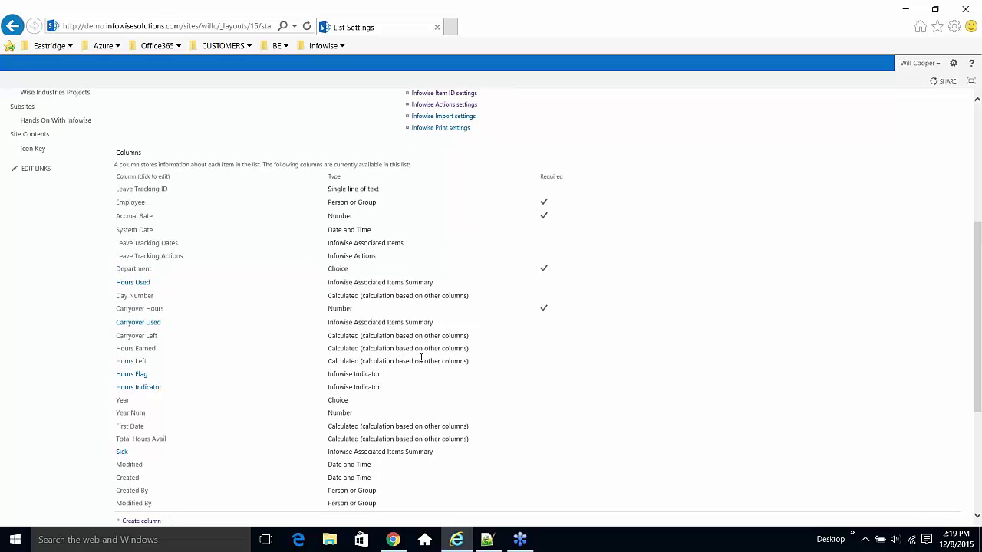
scroll(421, 358, down, 3)
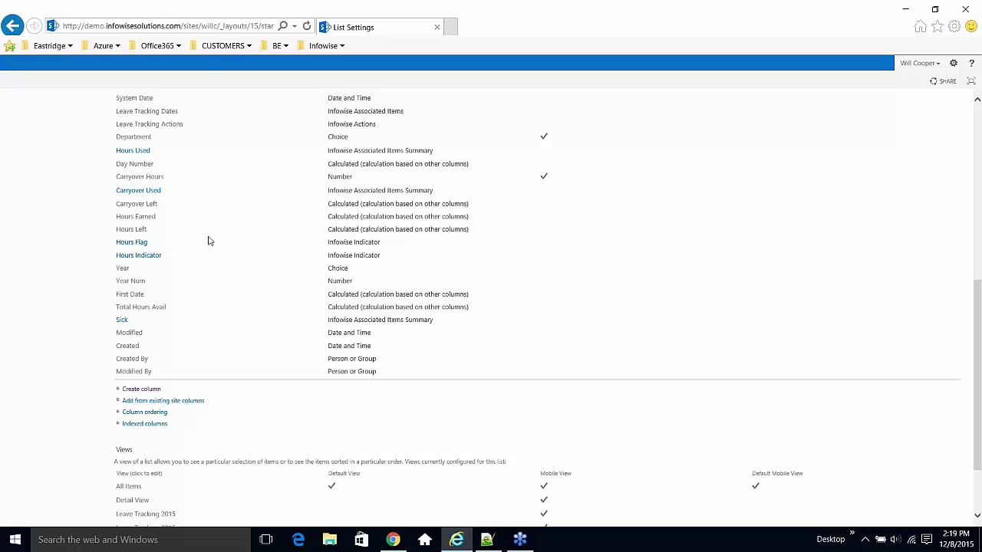
click(133, 243)
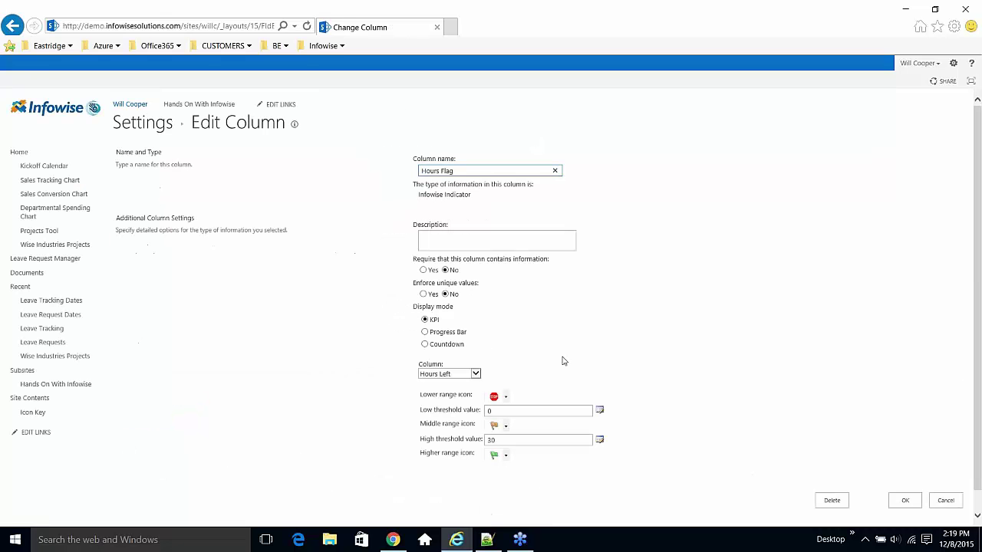
scroll(609, 471, down, 1)
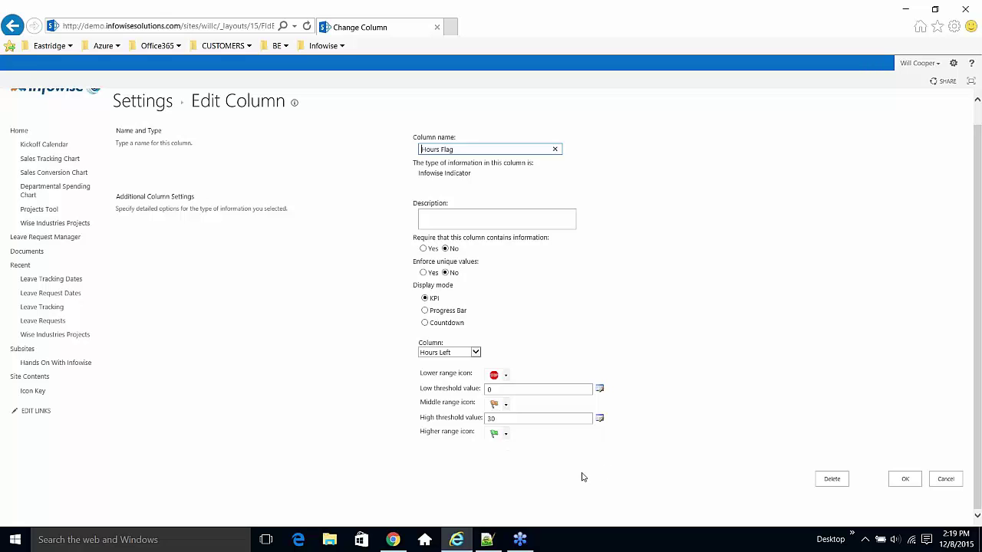
click(507, 375)
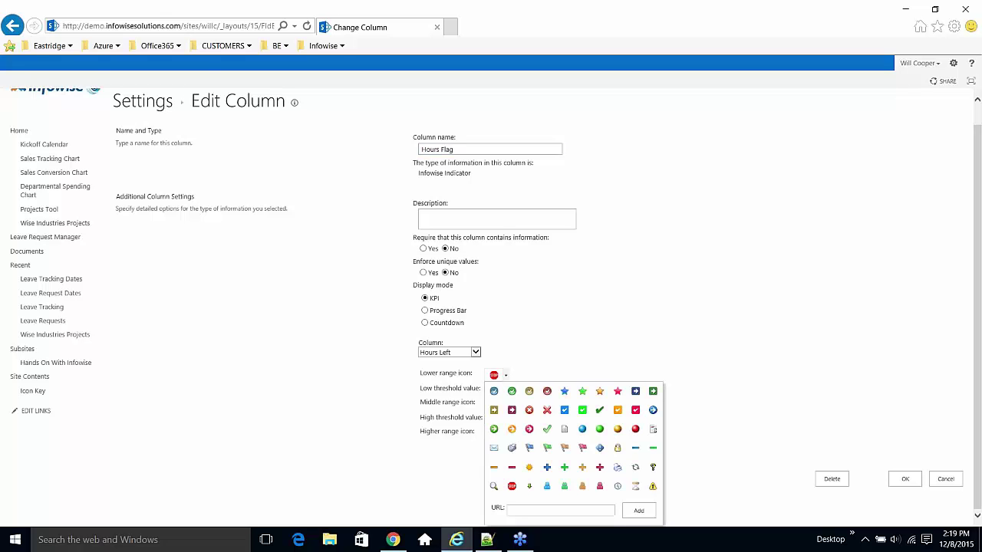
click(619, 301)
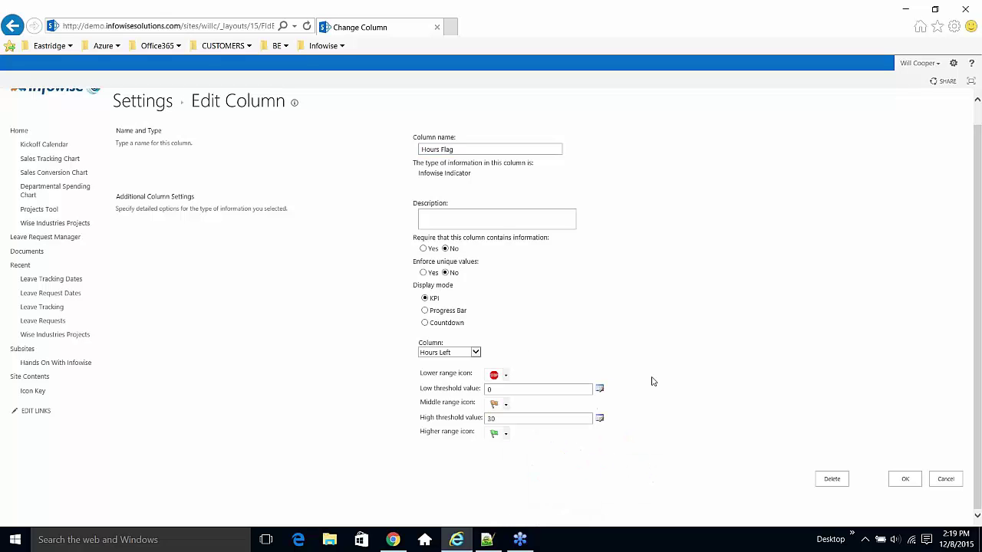
click(944, 480)
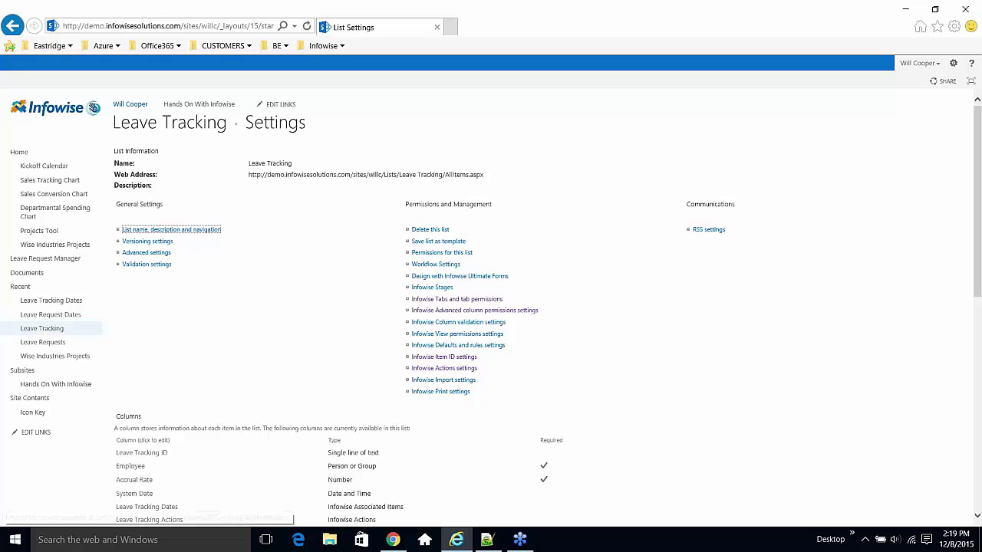
- Return to the Leave Requests list and show its LIST ribbon commands
click(48, 344)
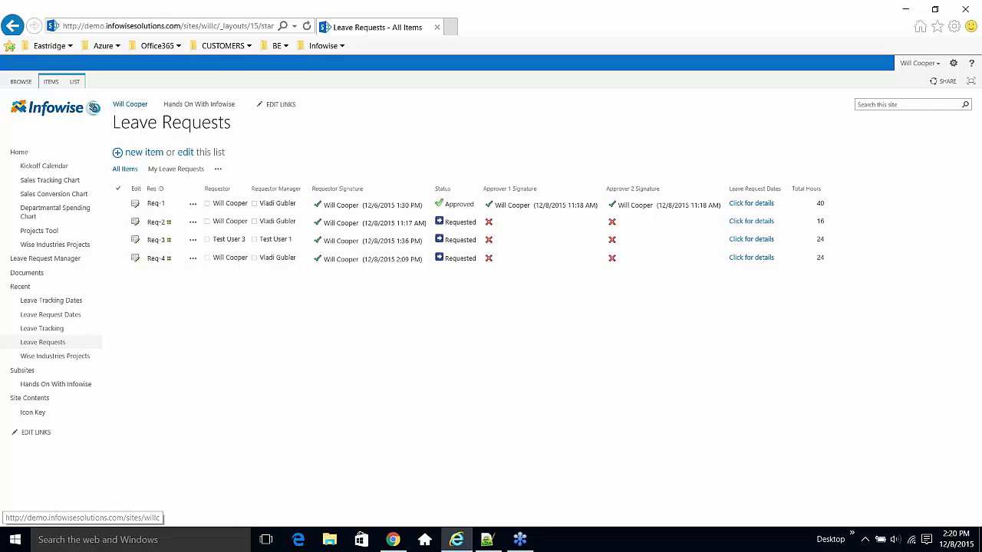
click(75, 82)
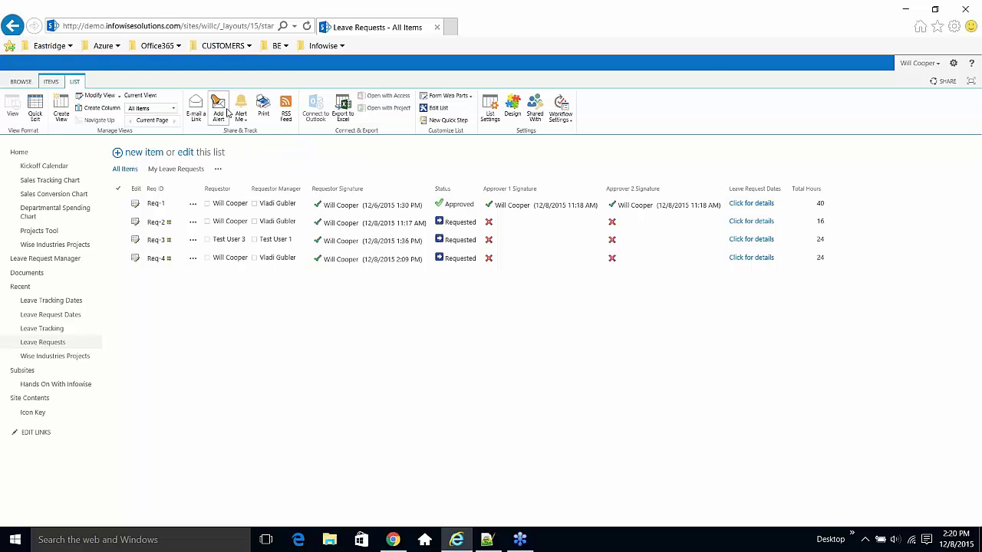
- Start a new alert on Leave Requests and title it 'LRM - New Request'
click(220, 114)
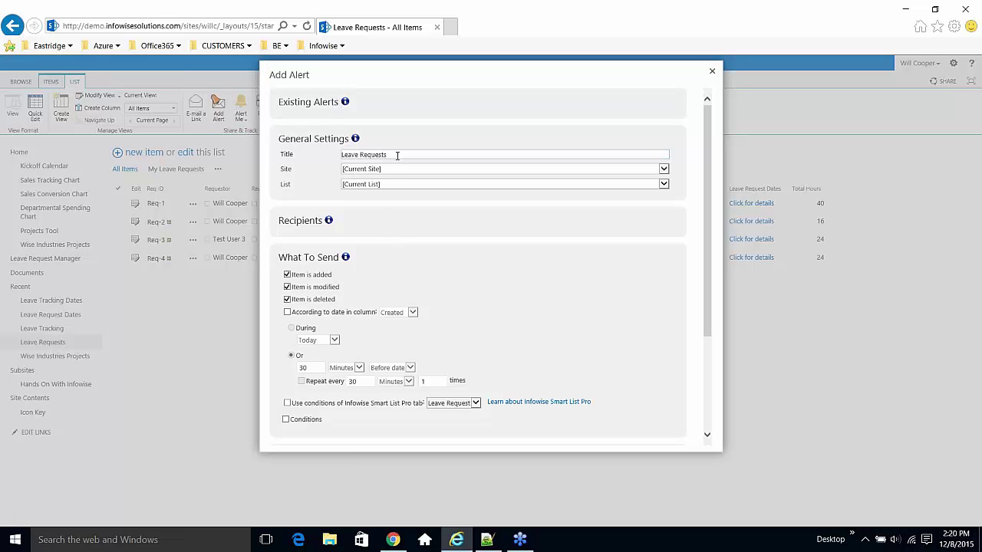
triple_click(397, 155)
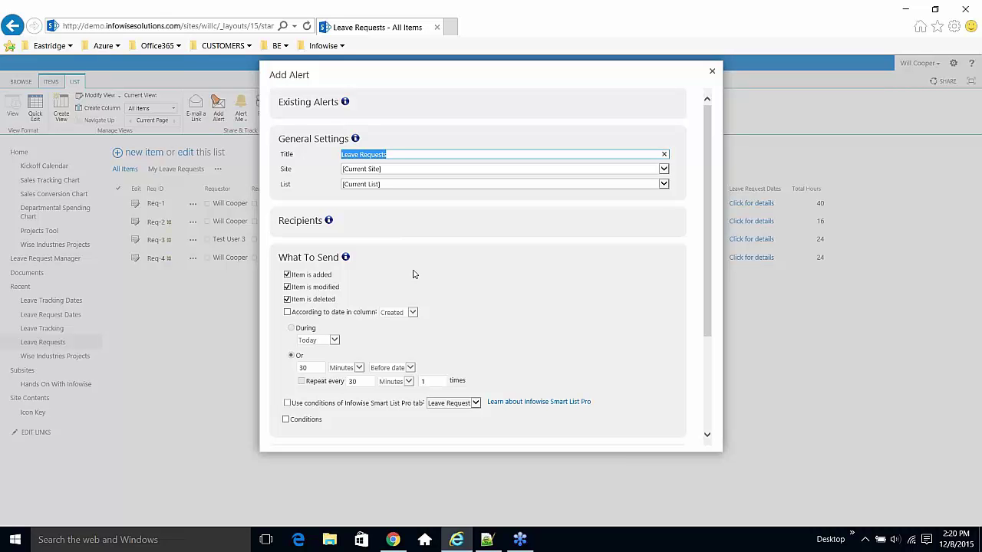
text(LRM)
key(Delete)
text(LRM - New Reques)
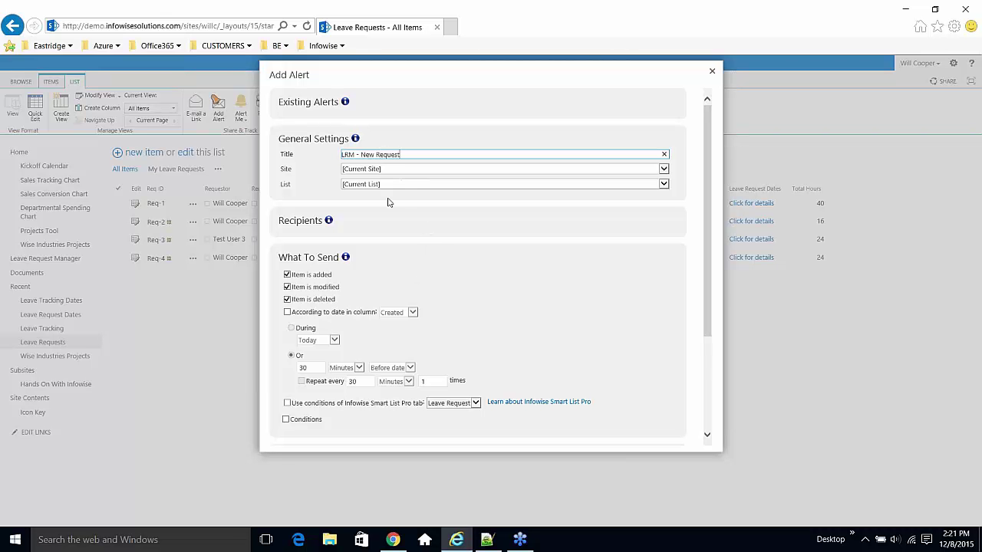
- Add the Requestor column's users to the alert's To recipients
click(307, 221)
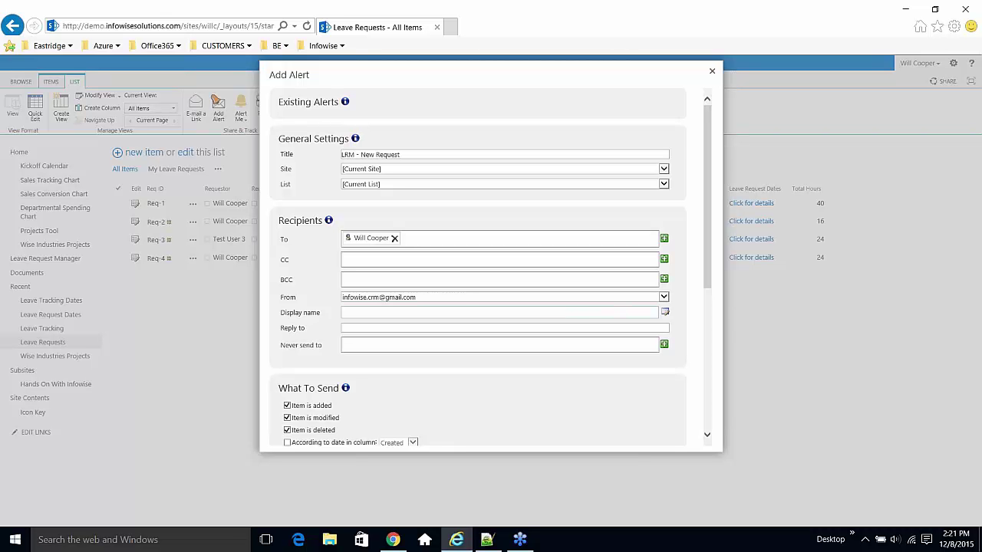
click(665, 241)
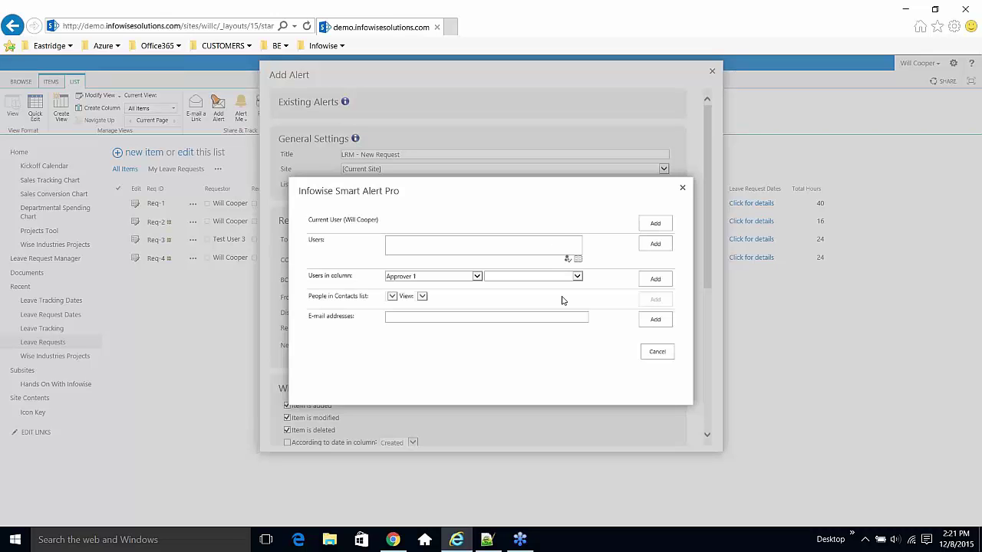
click(476, 277)
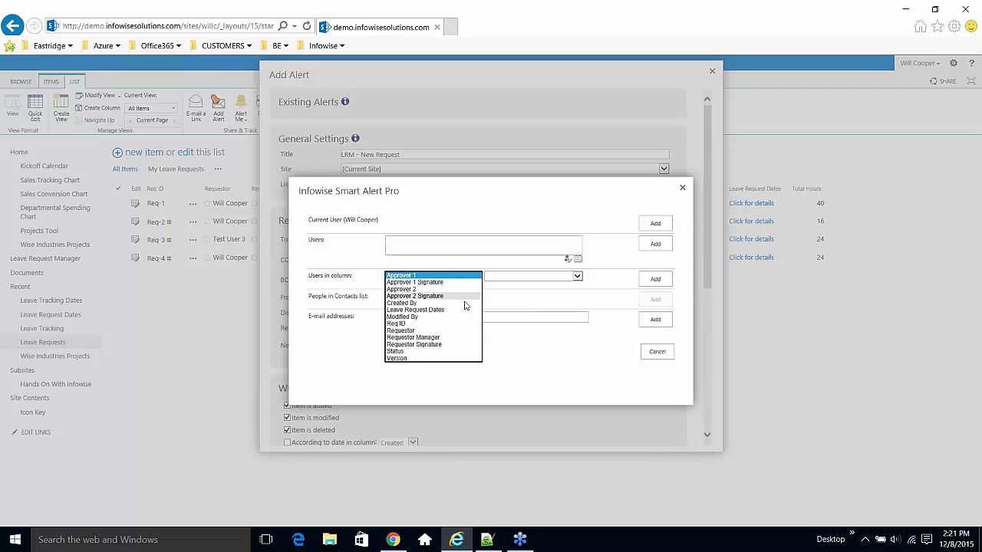
click(455, 332)
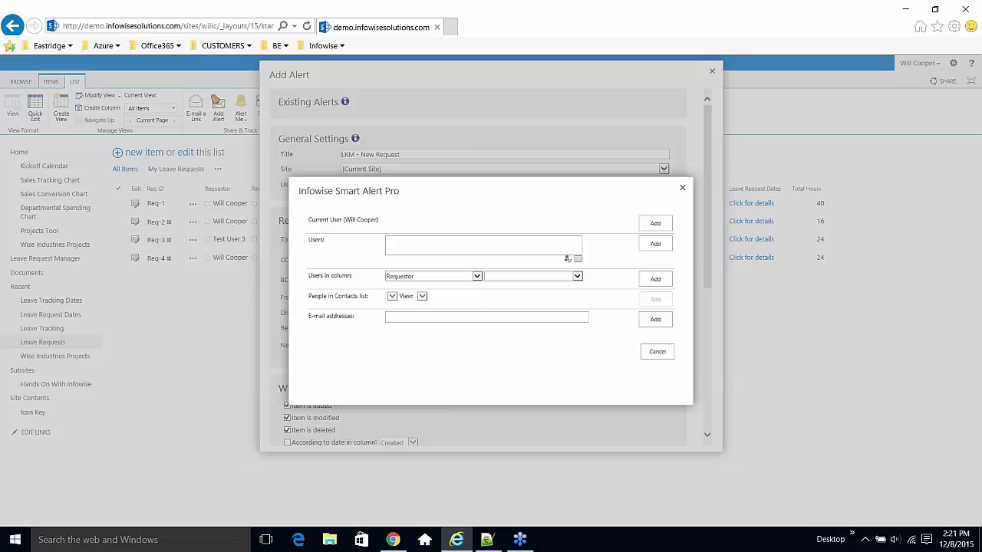
click(655, 280)
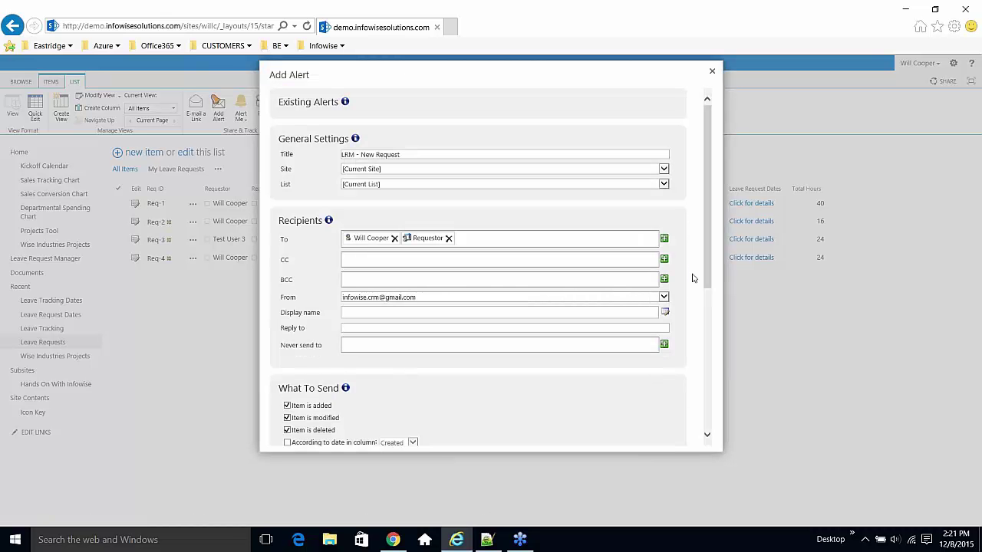
- Also add the Requestor Manager column to the alert's To recipients
click(664, 240)
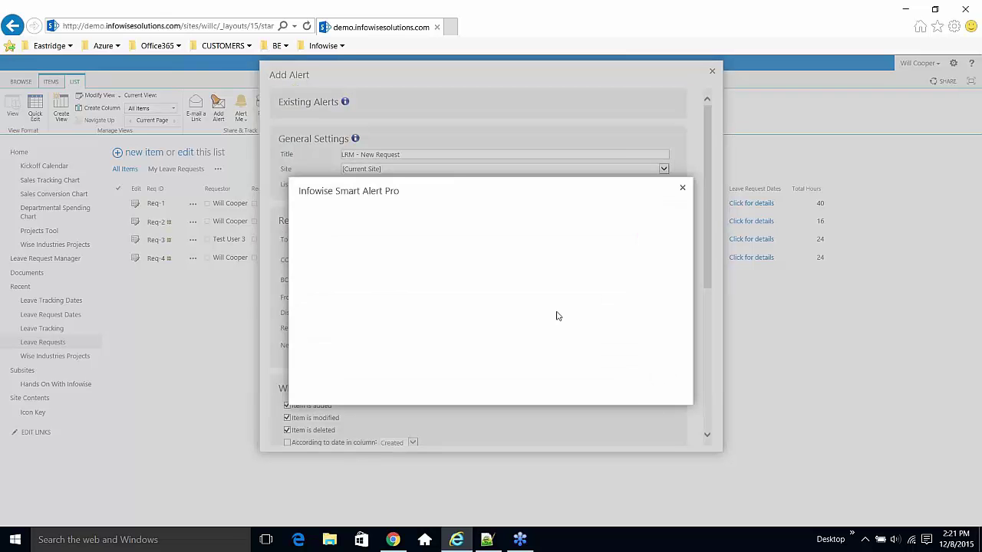
click(476, 277)
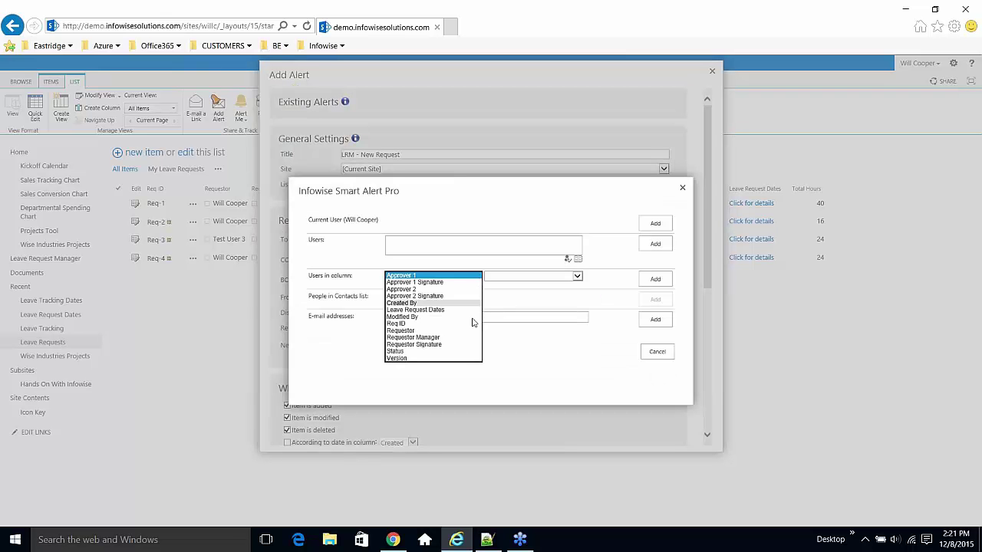
click(457, 338)
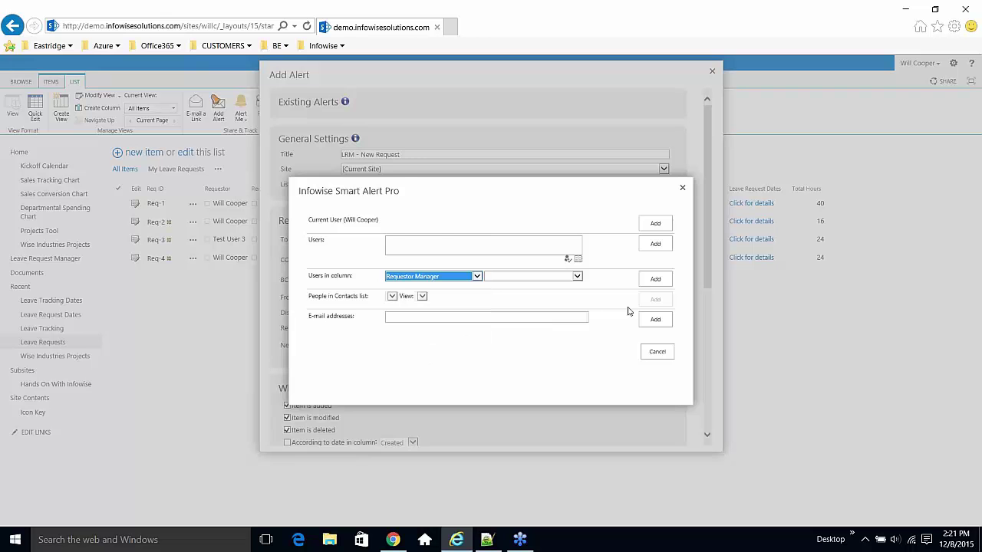
click(644, 280)
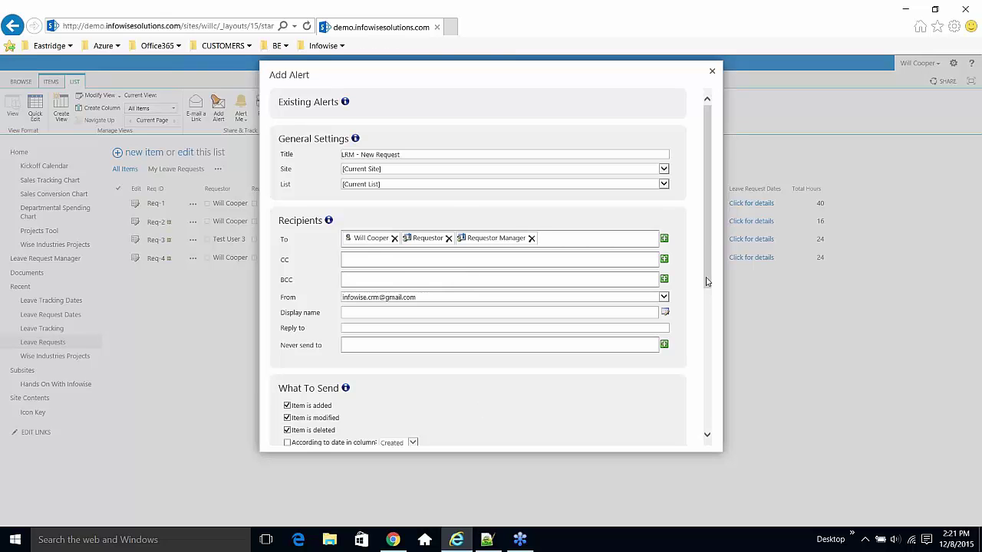
- Turn off alerting for modified and deleted items, leaving only item added
drag(709, 240, 708, 306)
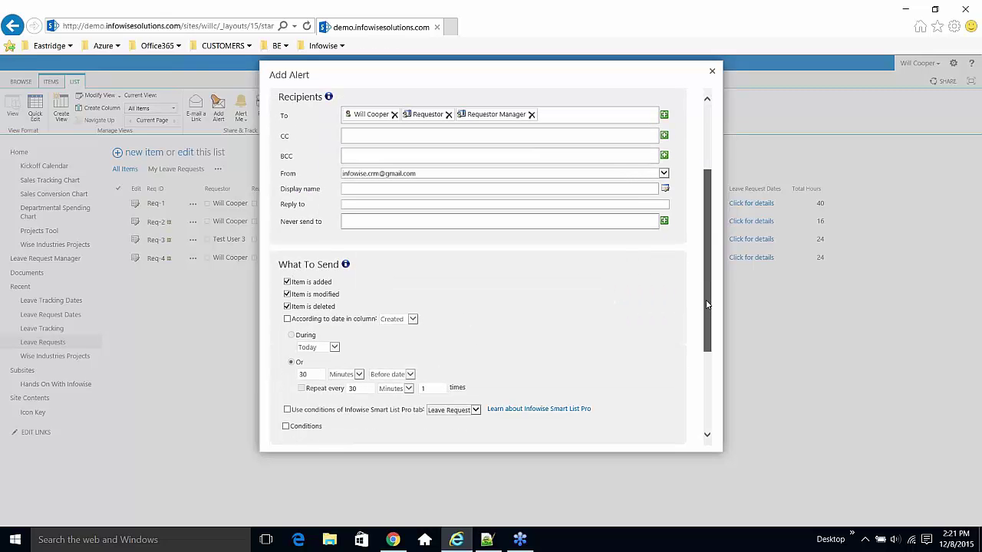
click(288, 295)
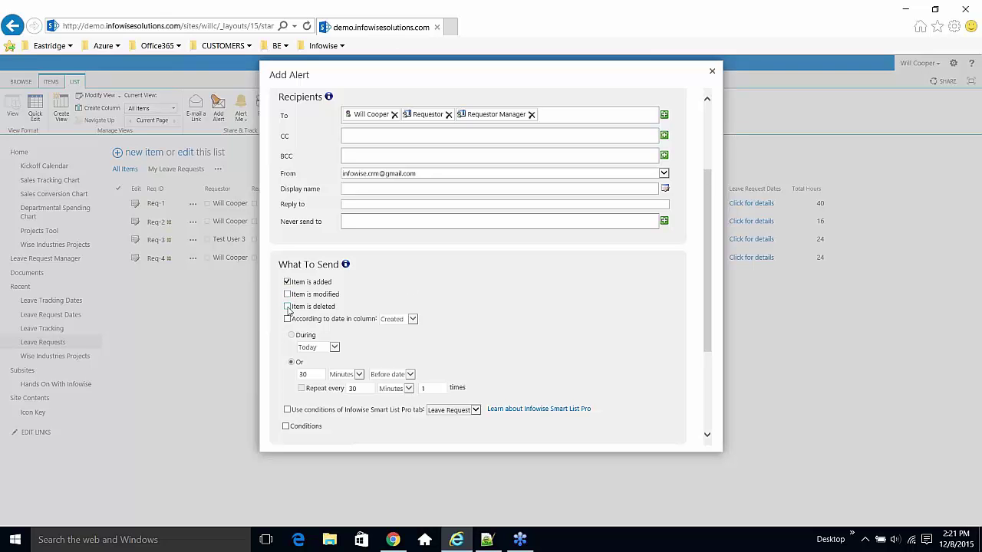
click(288, 307)
- Expand the When To Send and Mail Templates sections of the alert
scroll(451, 300, down, 3)
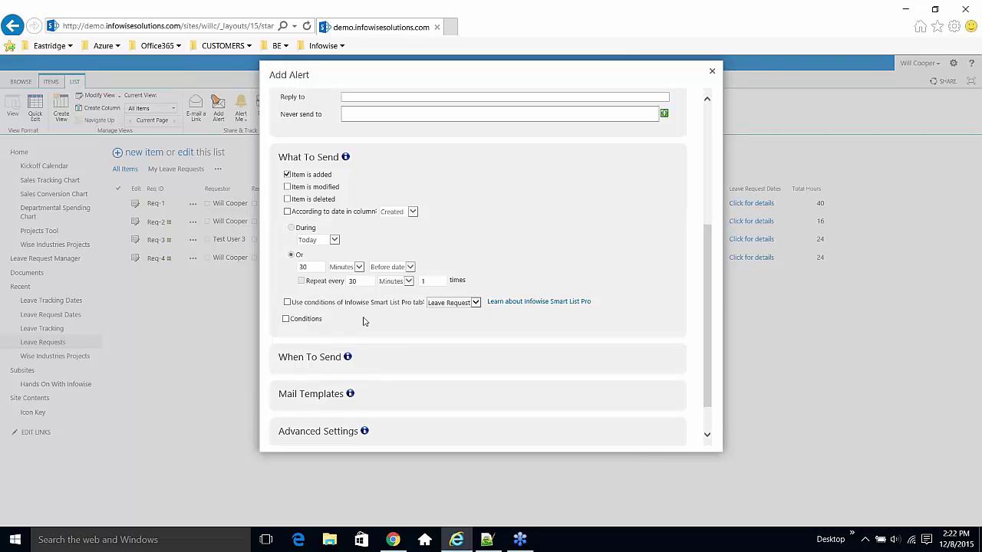
click(313, 359)
scroll(374, 345, down, 3)
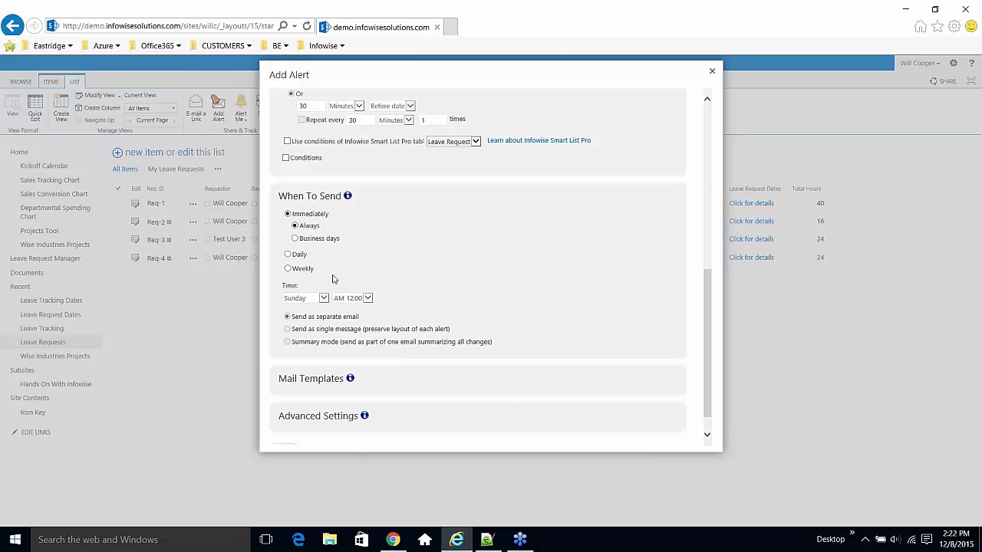
scroll(353, 307, down, 1)
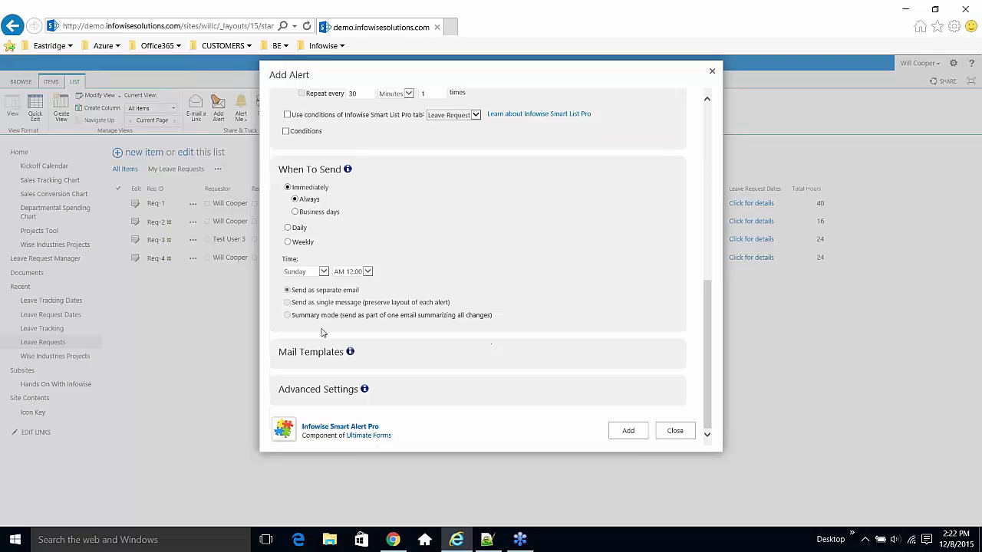
click(321, 353)
scroll(430, 331, down, 1)
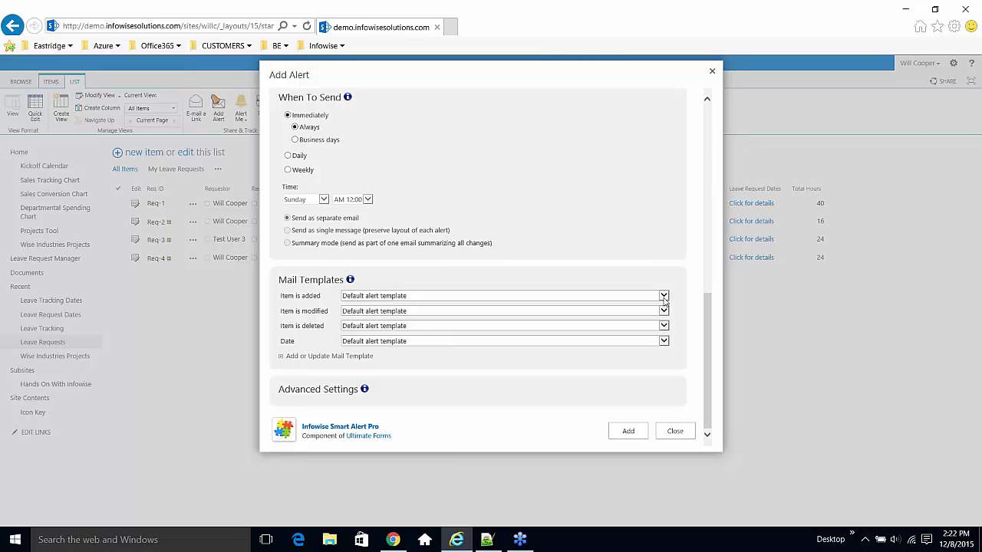
- Assign LRM - New Request to the added, modified, deleted and date templates; open the template editor
click(664, 298)
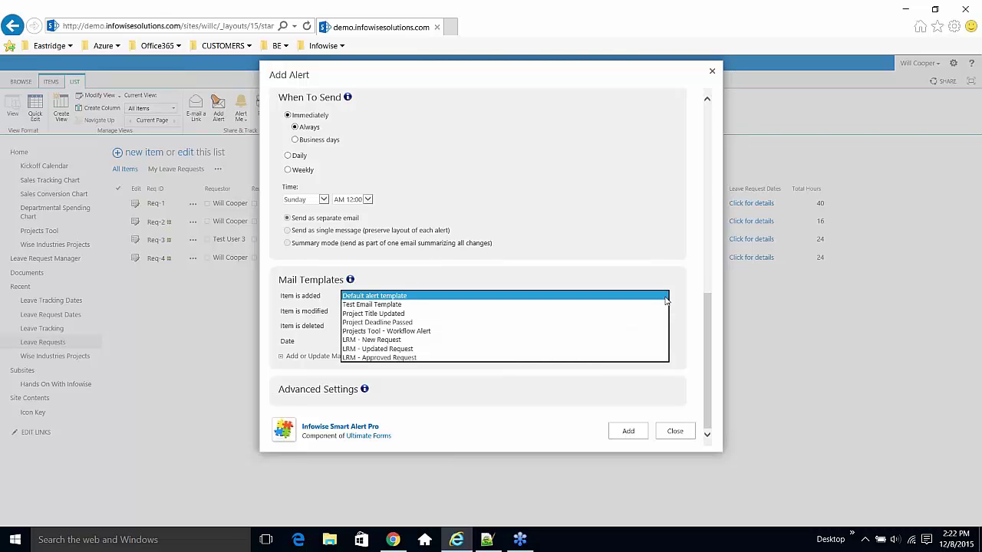
click(659, 340)
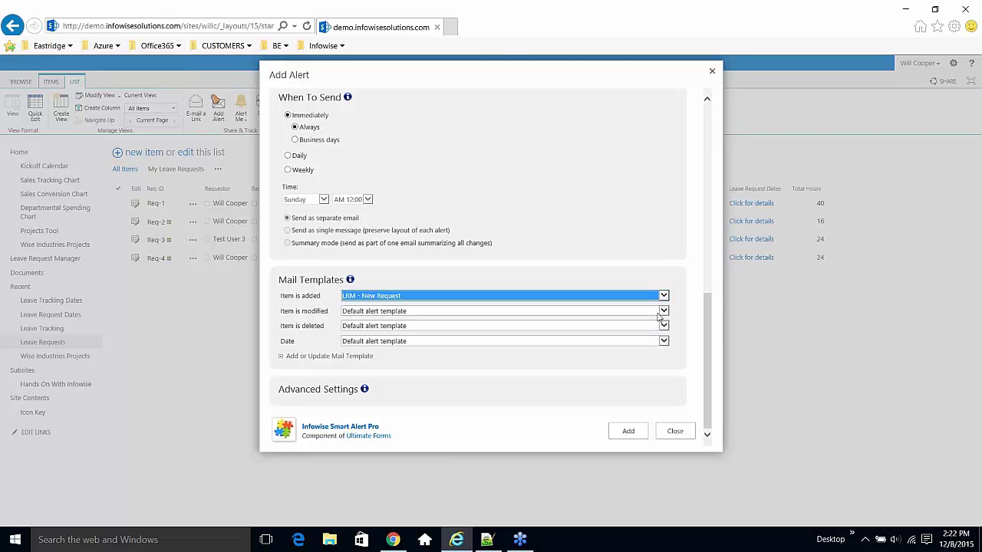
click(663, 312)
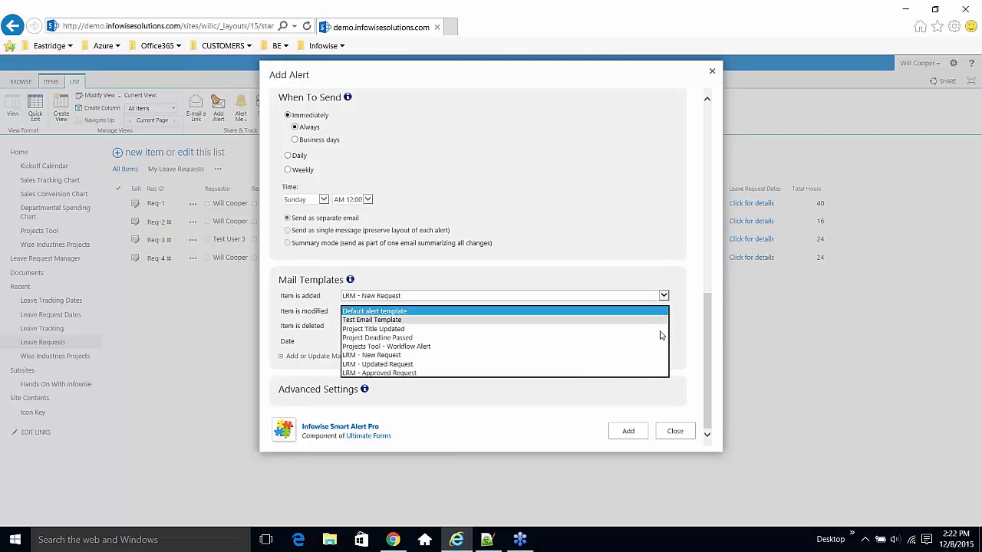
click(614, 357)
click(664, 327)
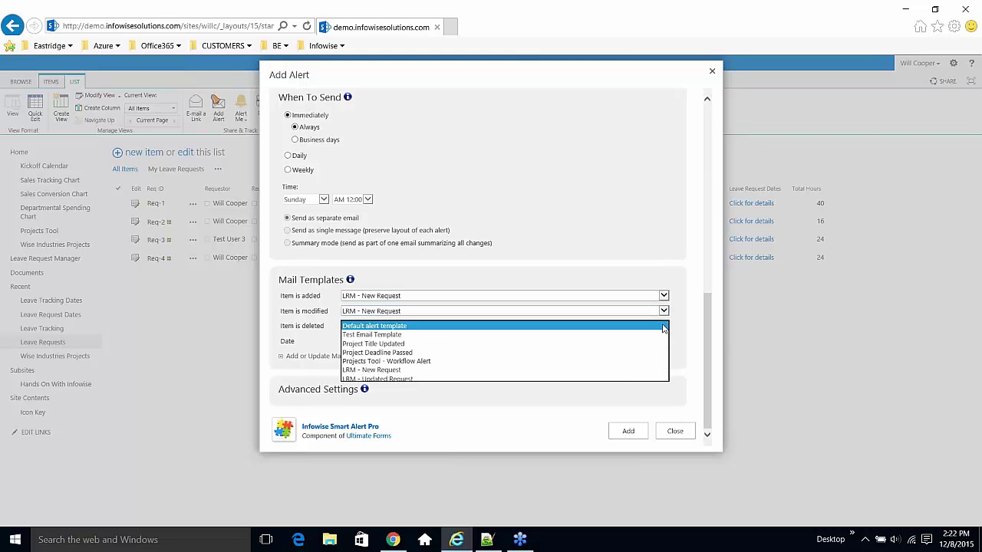
click(613, 371)
click(664, 342)
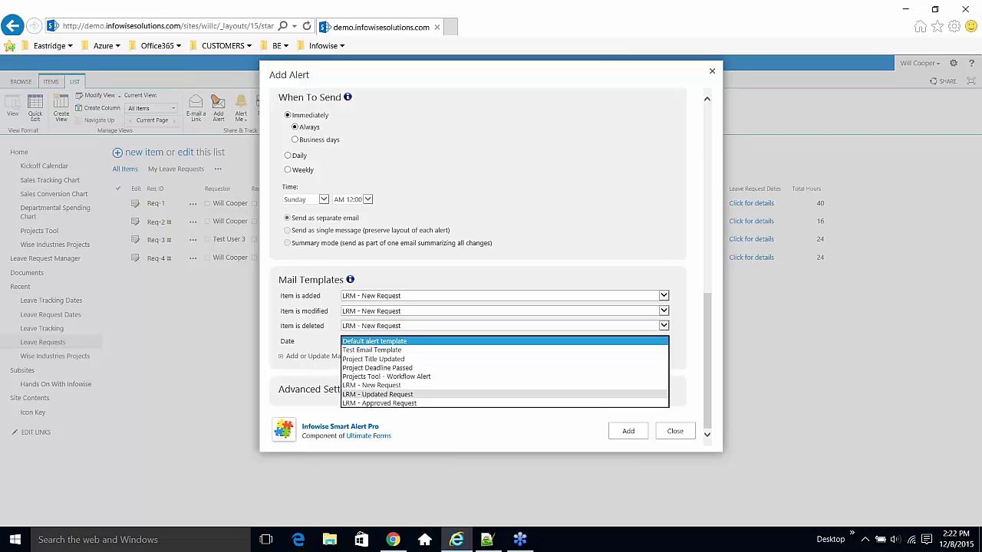
click(629, 387)
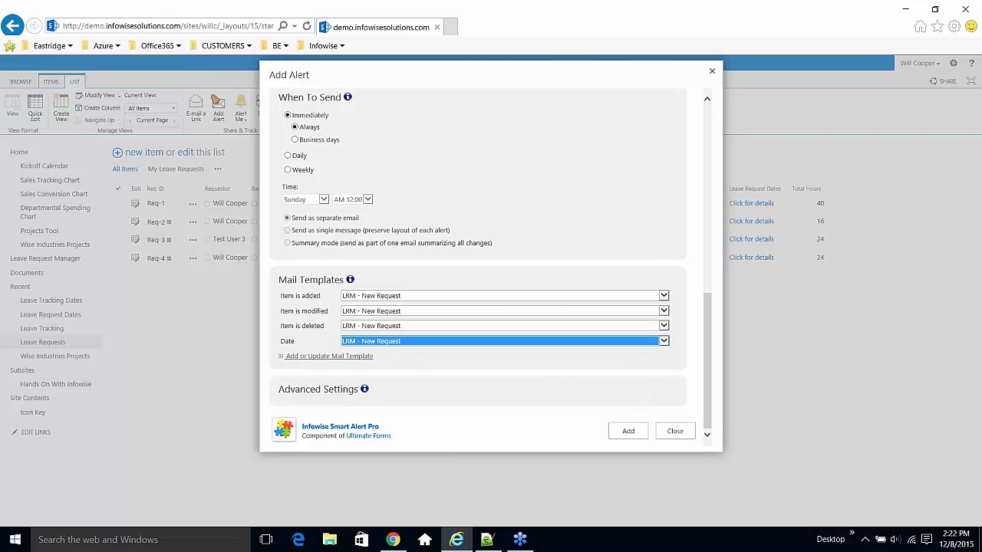
click(330, 356)
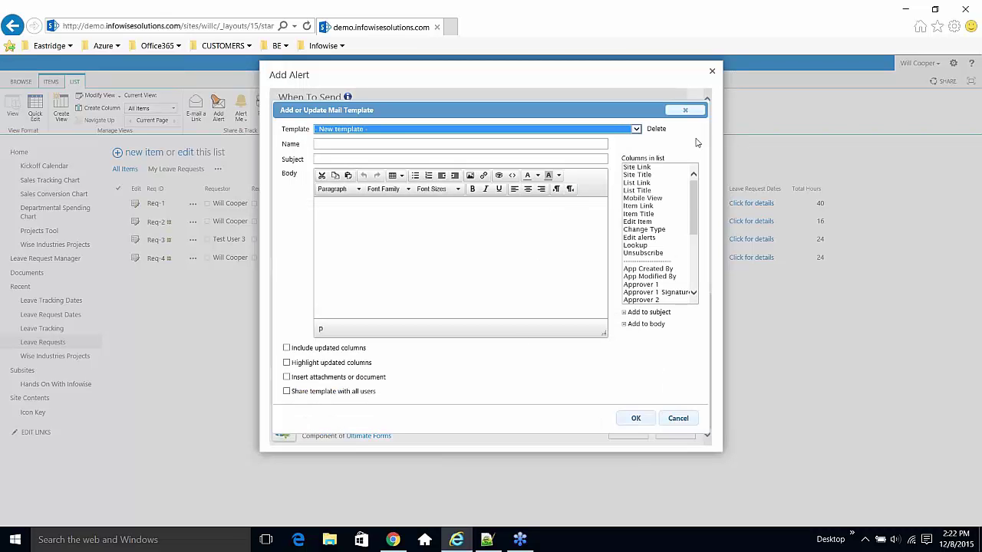
- Load the LRM - New Request template, review its body and columns, then close without saving
click(636, 131)
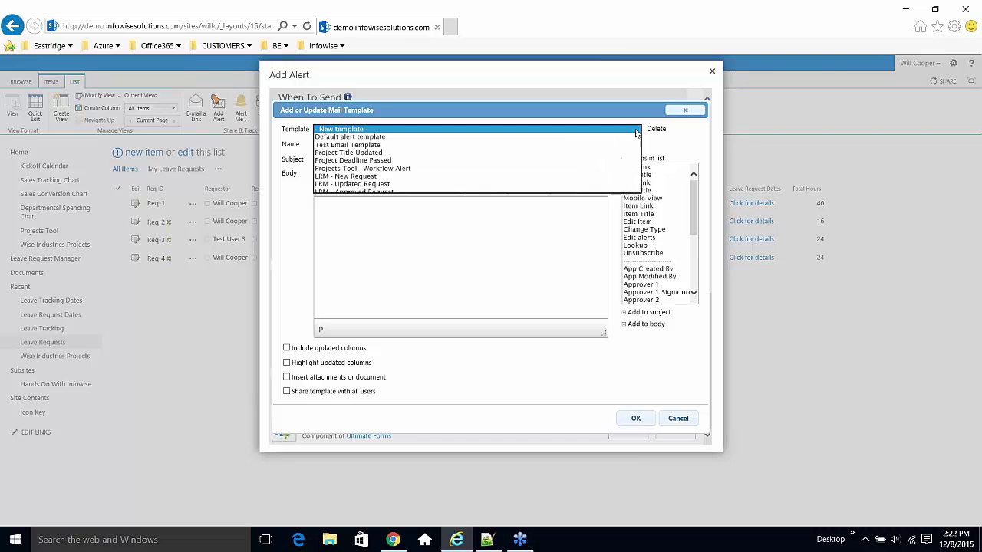
click(588, 178)
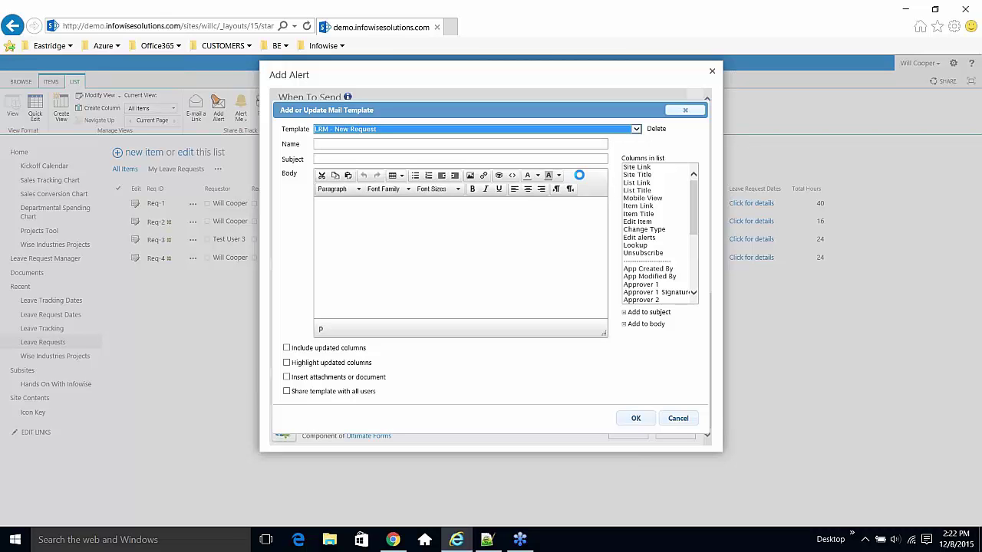
click(437, 236)
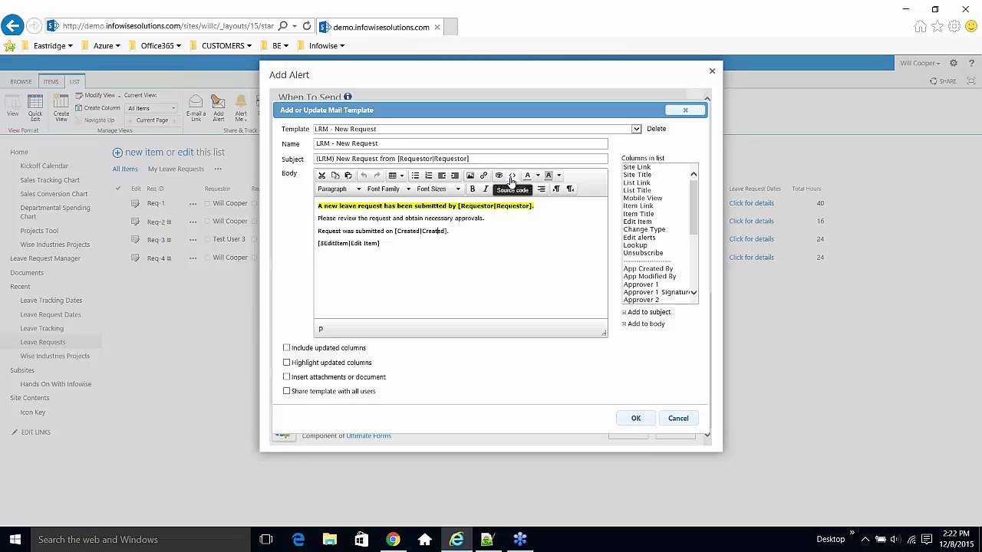
click(447, 253)
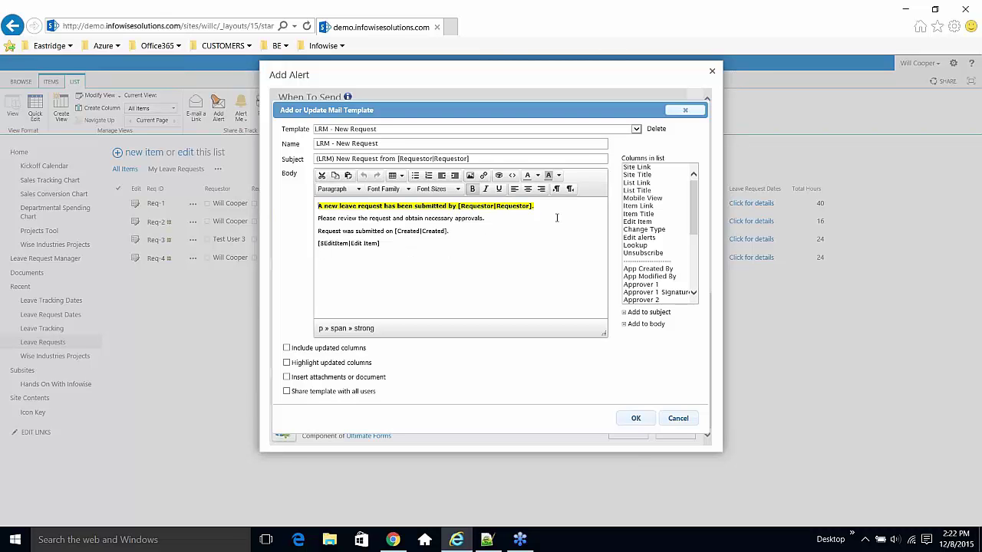
drag(534, 205, 313, 207)
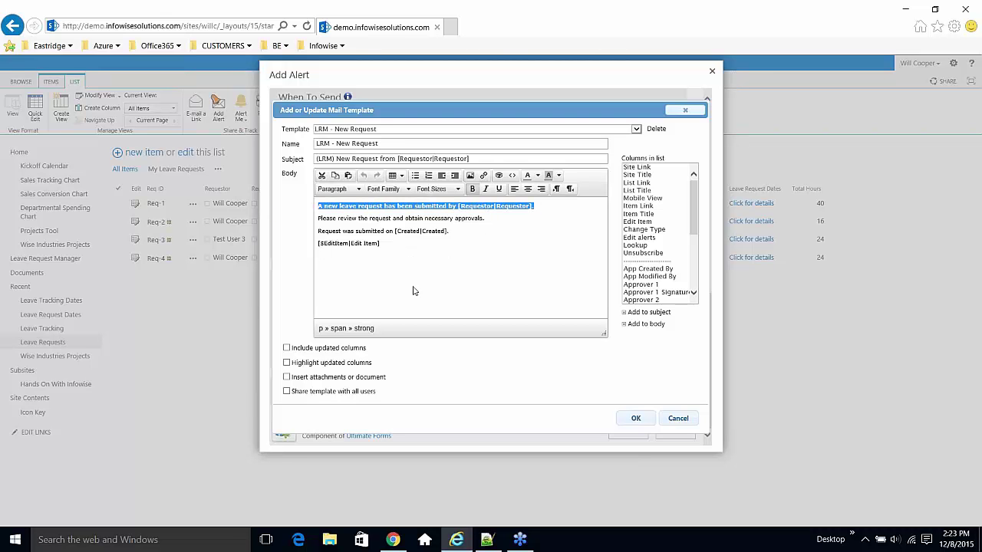
click(454, 233)
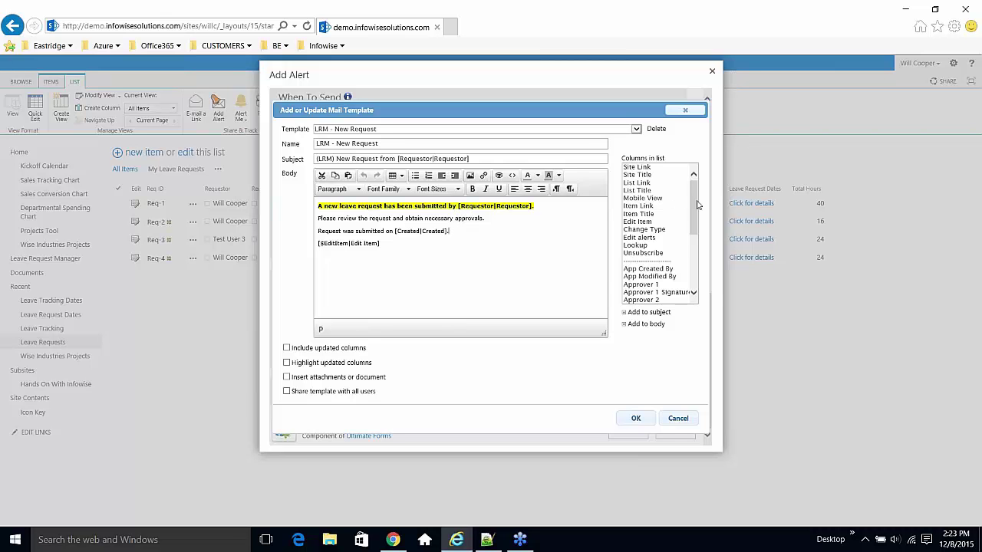
mouse_move(695, 202)
mouse_down()
mouse_move(693, 280)
mouse_move(695, 211)
mouse_up()
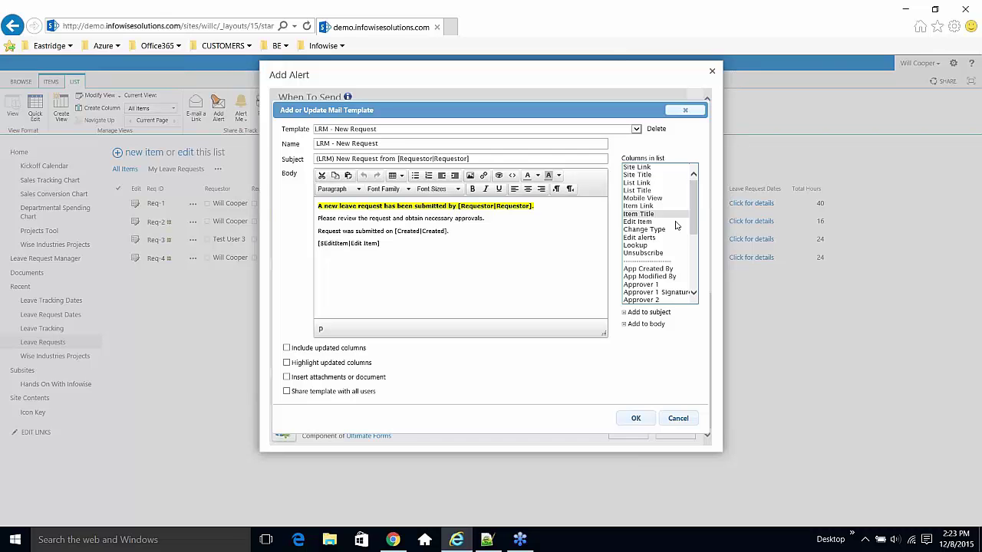
click(666, 277)
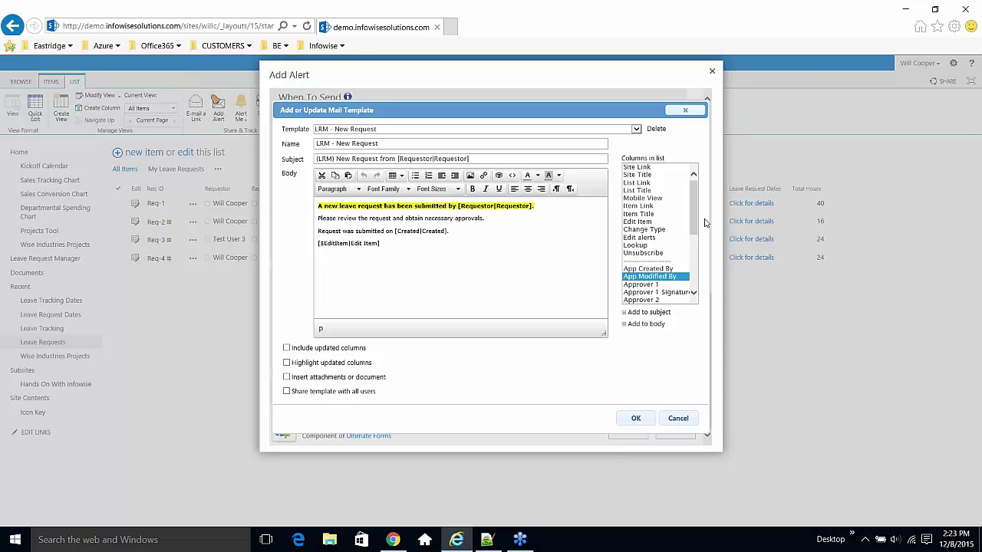
click(687, 109)
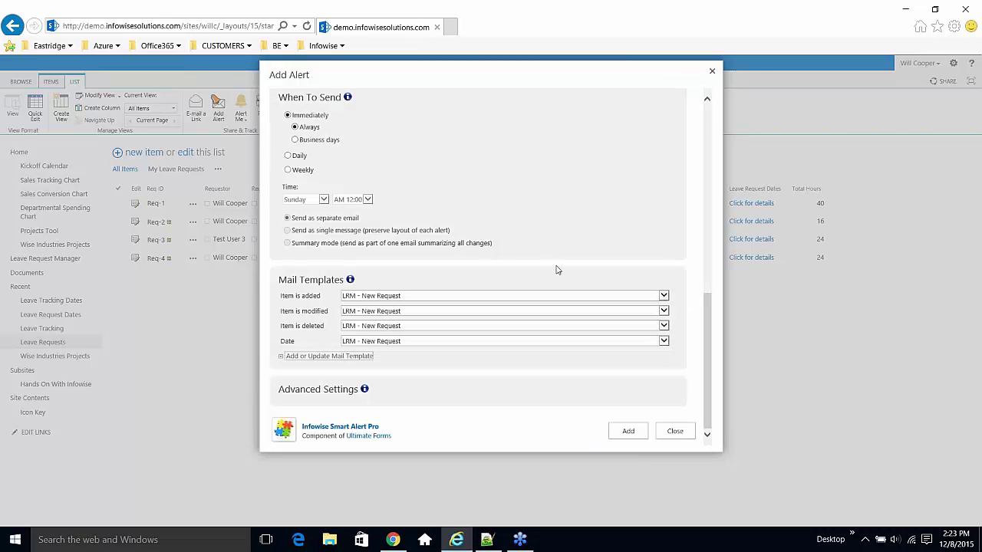
click(643, 431)
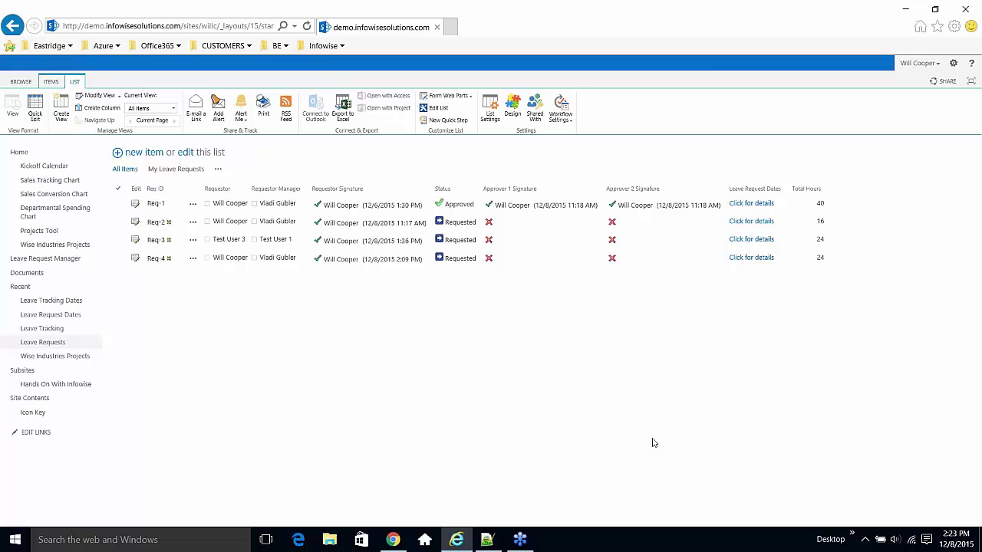
- Start a second Leave Requests alert and title it 'LRM - Request updated'
click(219, 109)
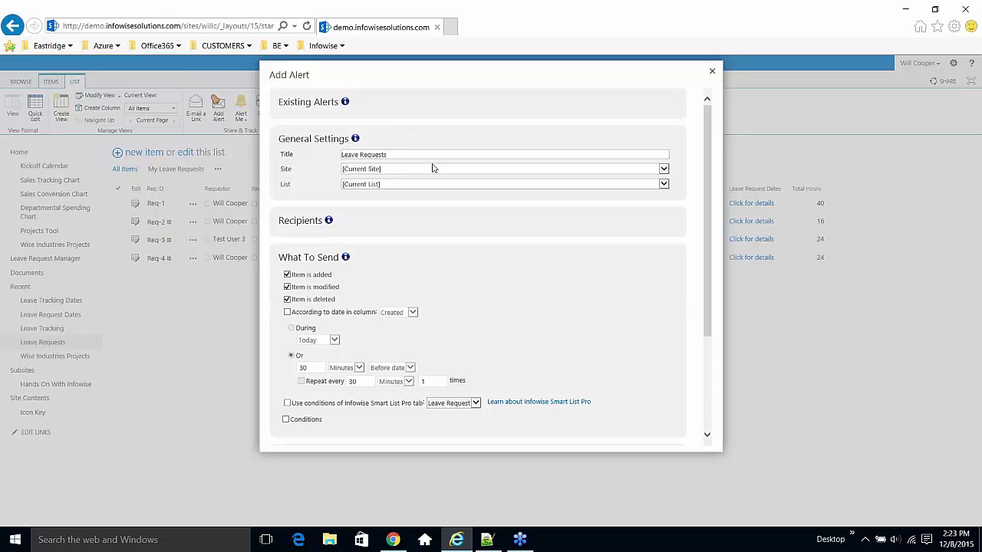
click(369, 154)
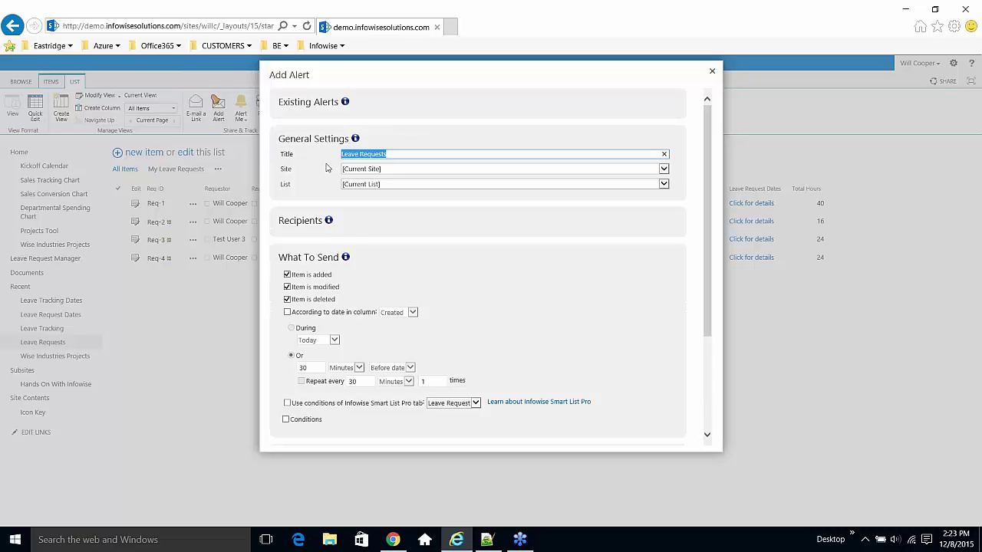
key(BackSpace)
text(LRM - Request updated)
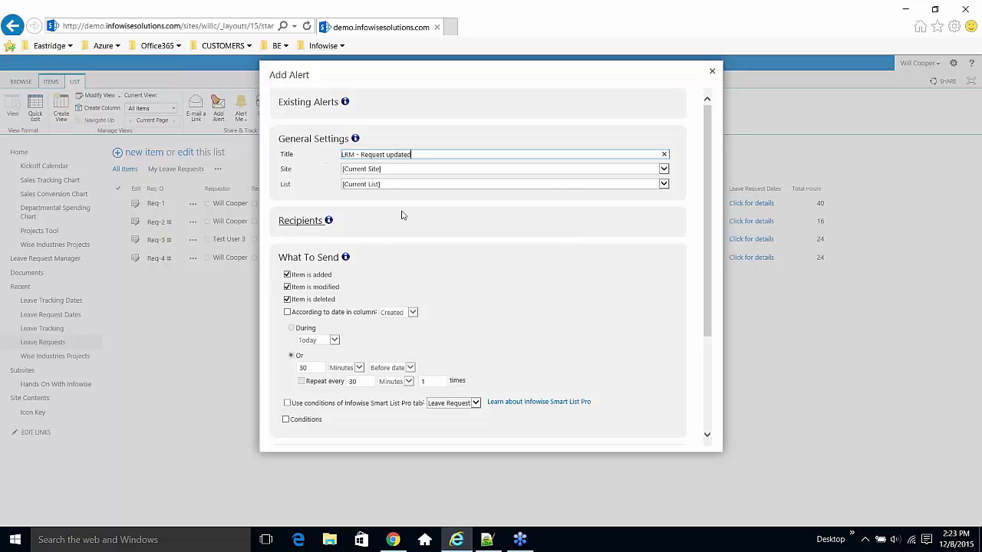
- Add the Requestor and Requestor Manager columns from Users in column to the alert's To recipients
click(303, 222)
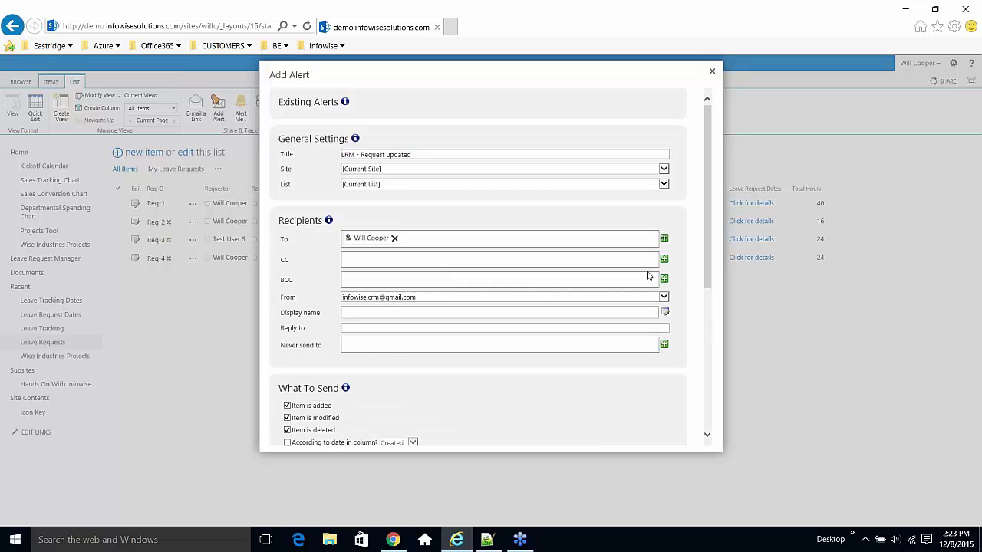
click(664, 239)
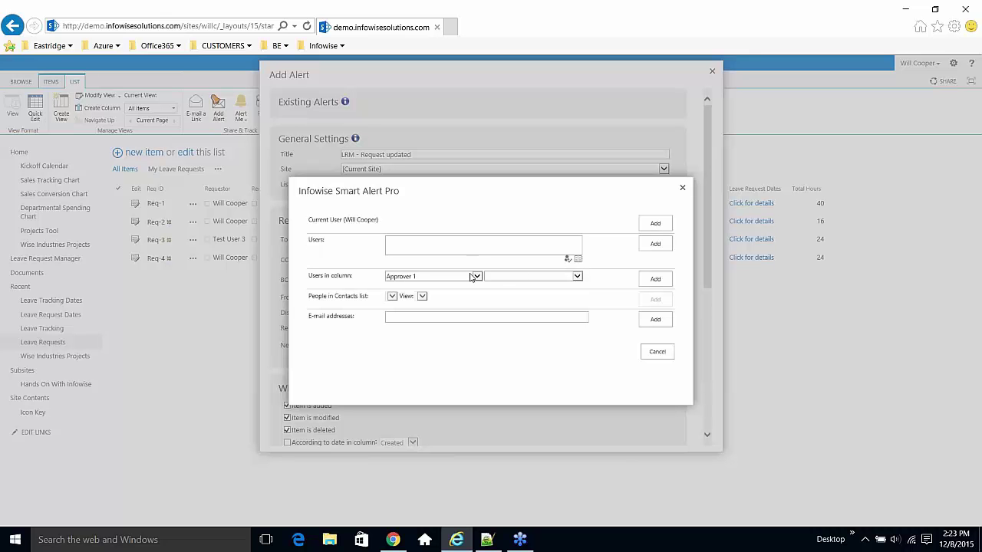
click(473, 276)
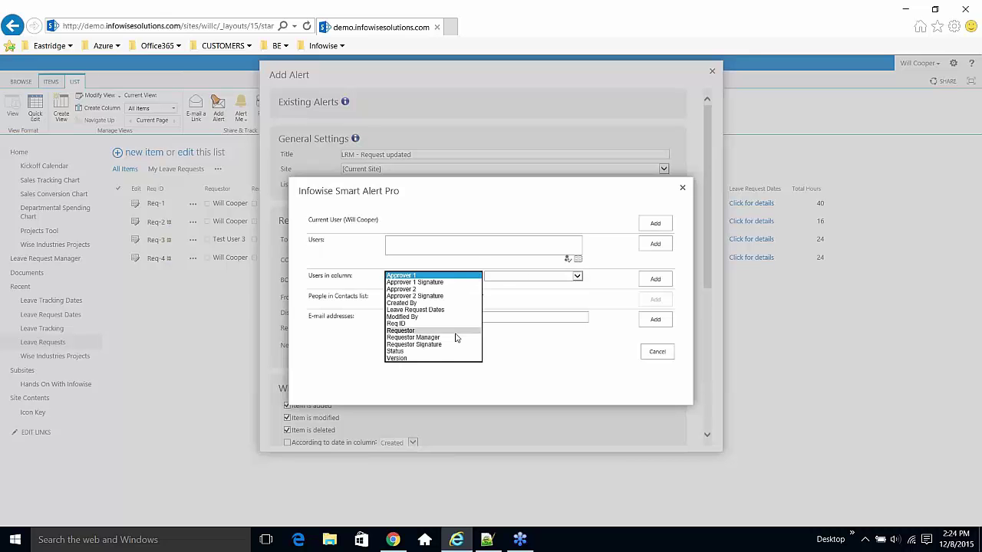
click(455, 333)
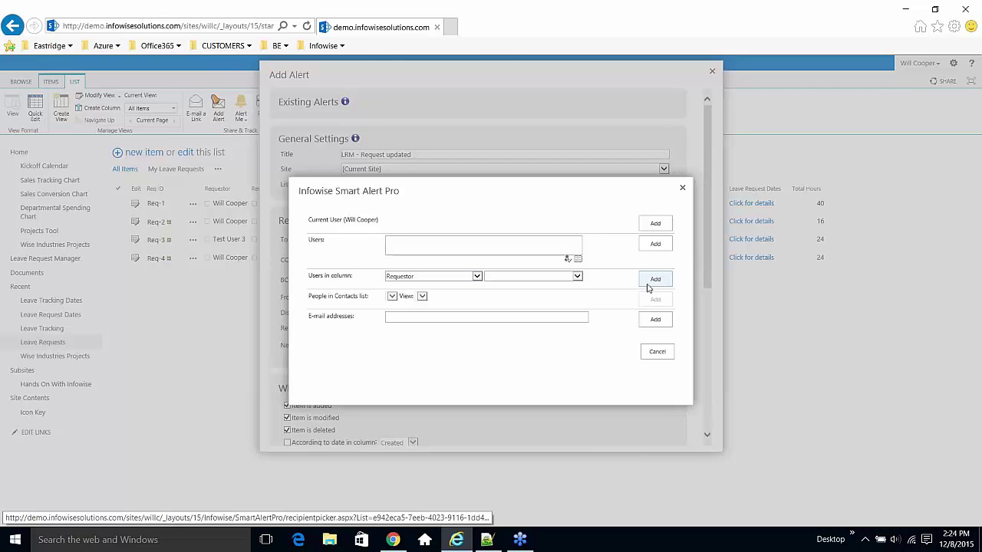
click(655, 279)
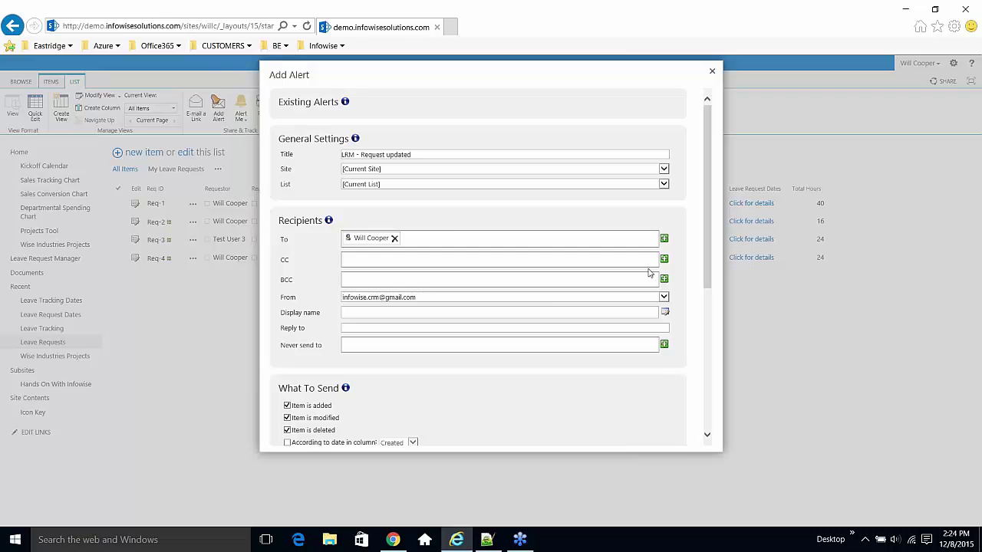
click(665, 257)
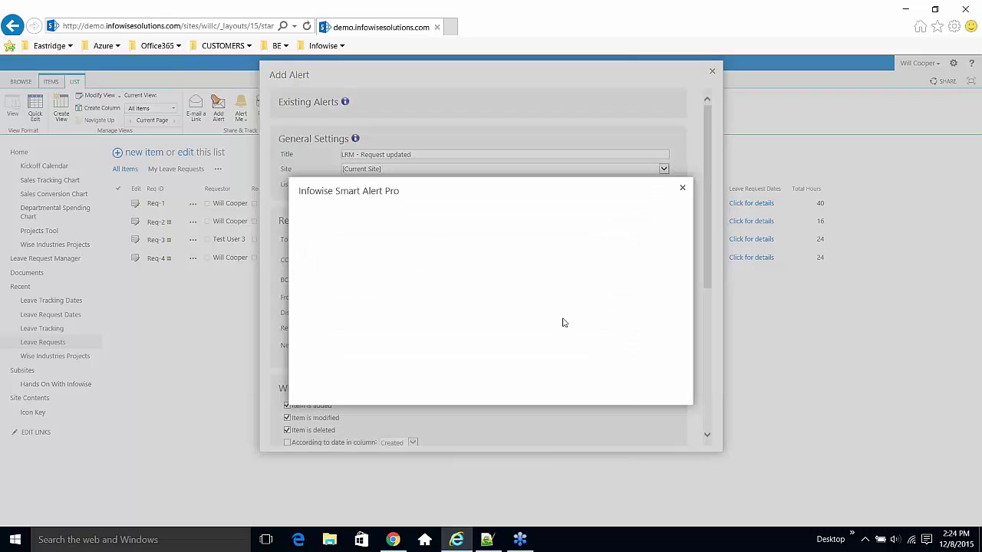
click(478, 281)
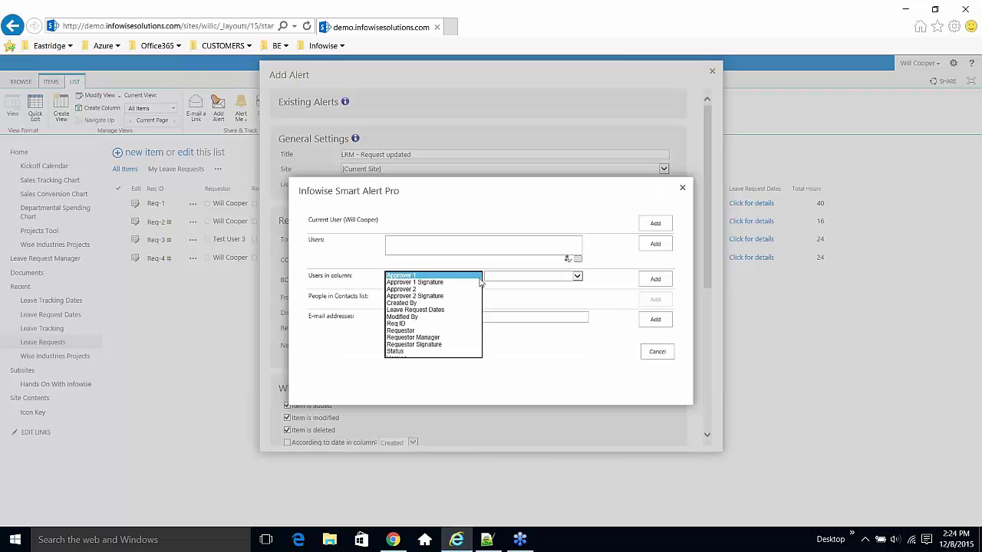
click(460, 337)
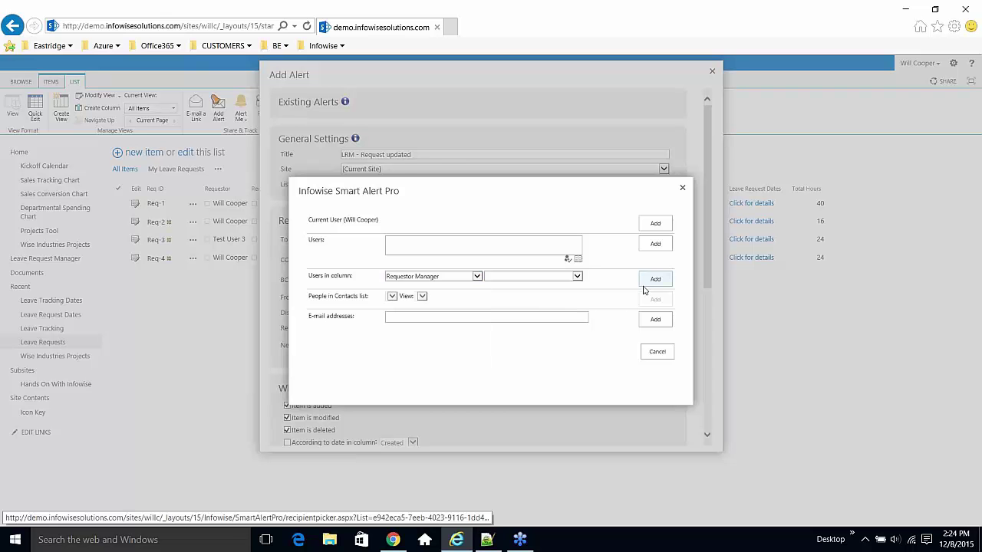
click(648, 288)
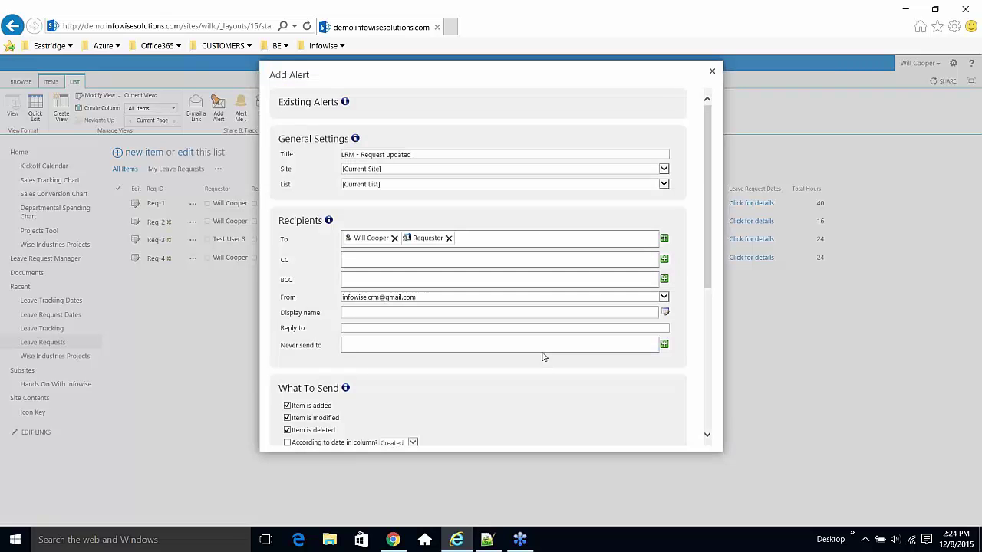
- Clear the Item is added and Item is deleted alert triggers
scroll(383, 332, down, 2)
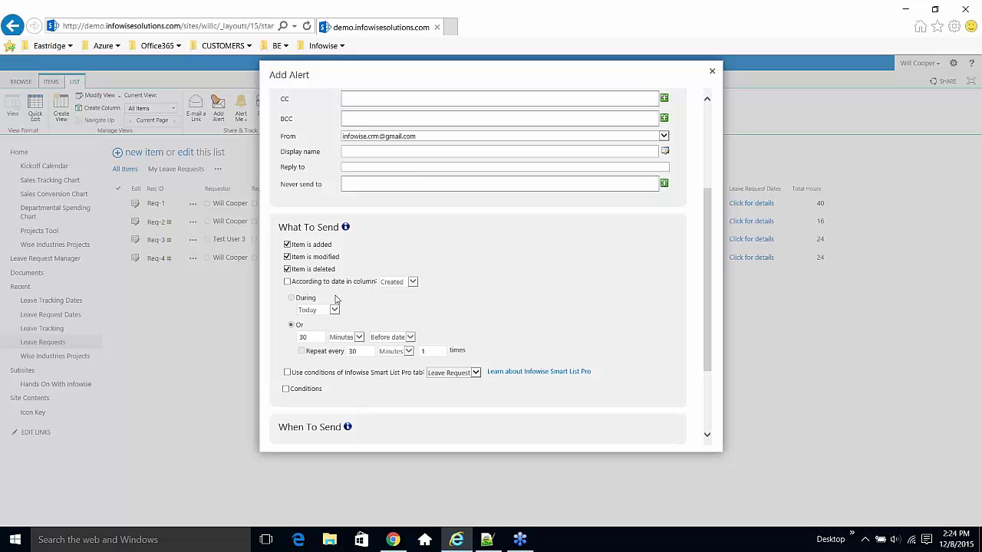
click(311, 245)
click(312, 269)
scroll(379, 285, down, 2)
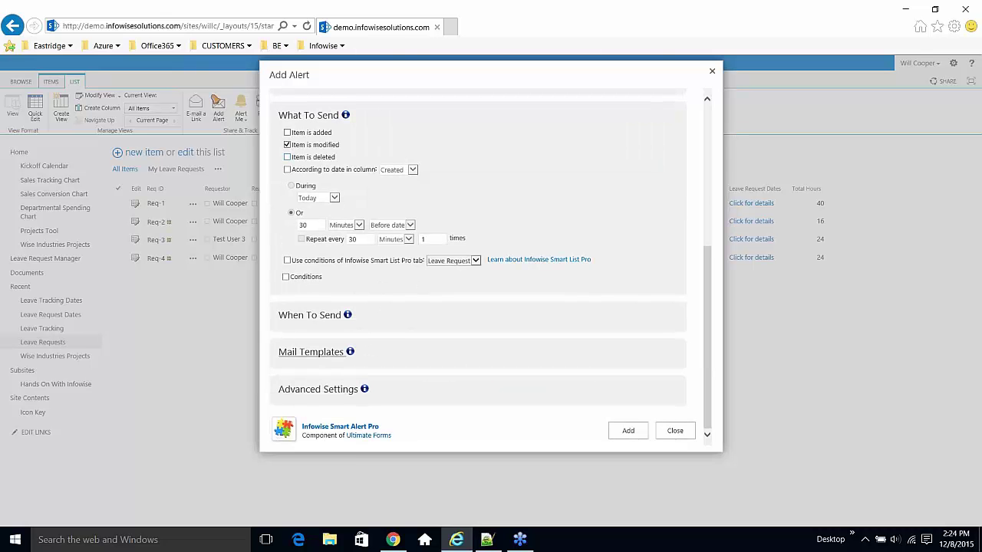
- Set all four mail templates to LRM - Updated Request and add the alert
click(331, 354)
click(663, 296)
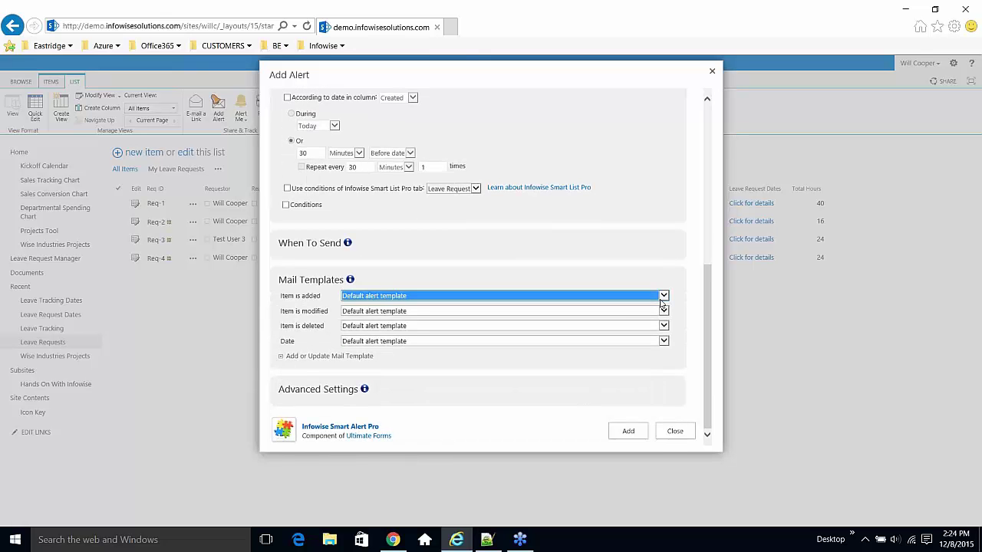
click(614, 349)
click(666, 313)
click(666, 312)
click(625, 366)
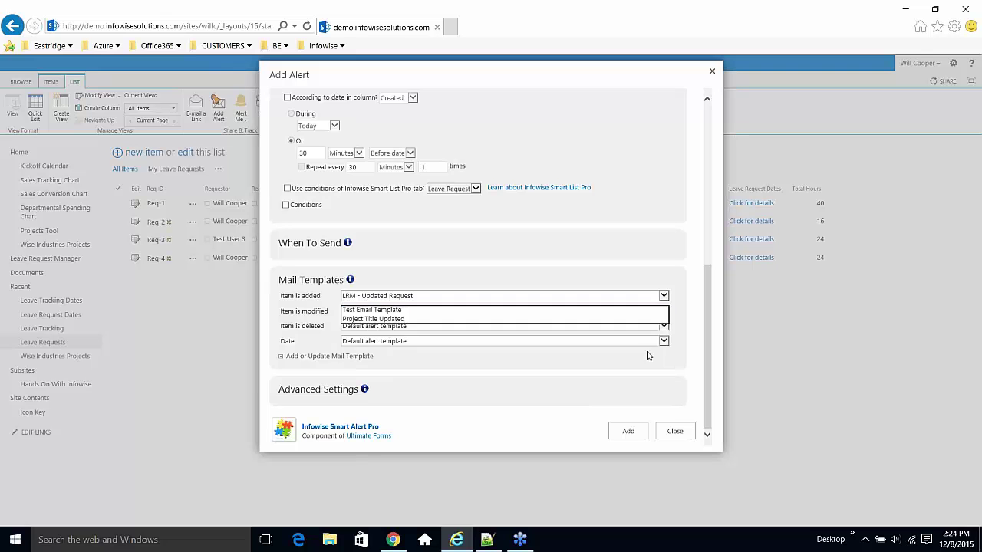
click(664, 329)
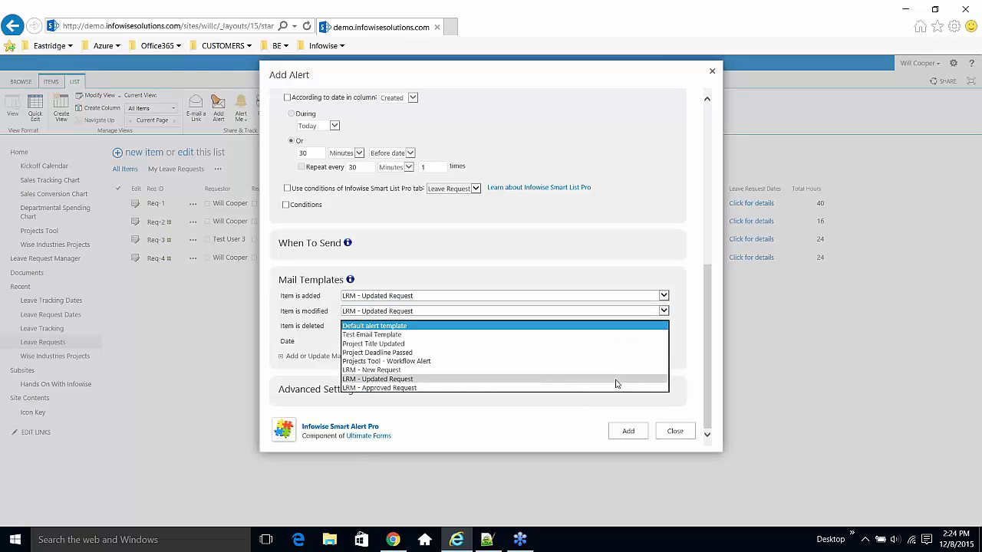
click(616, 382)
click(664, 343)
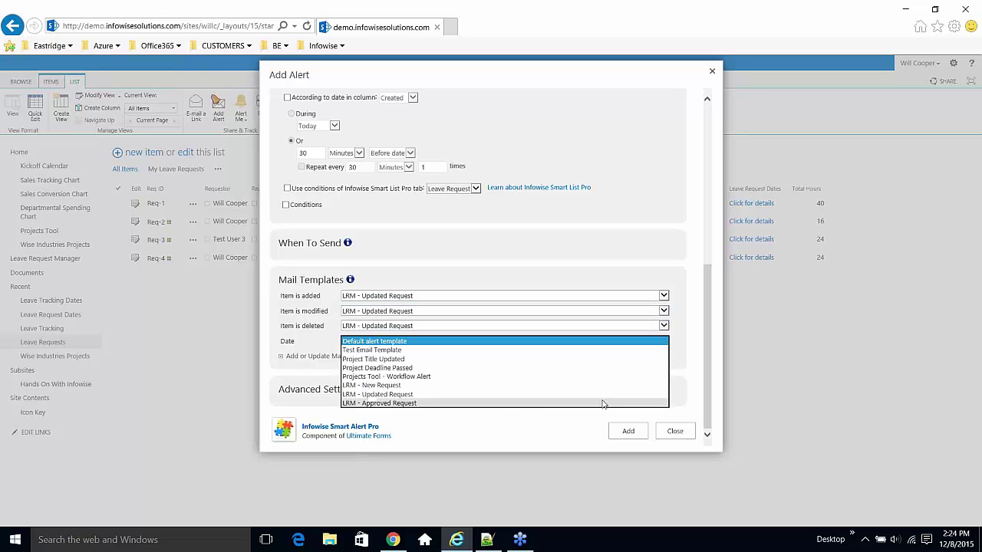
click(606, 394)
click(629, 431)
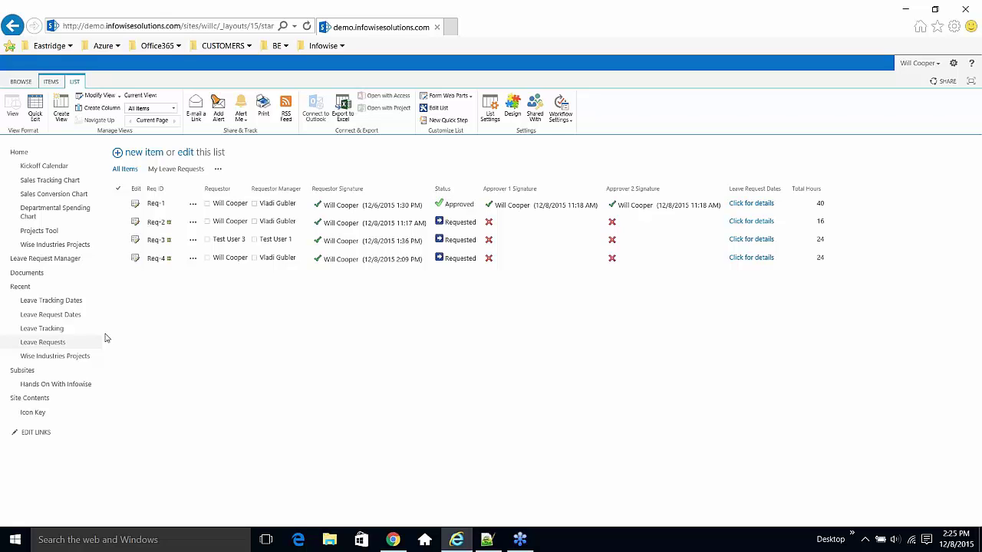
- Go to the Leave Tracking list from the left navigation
click(54, 342)
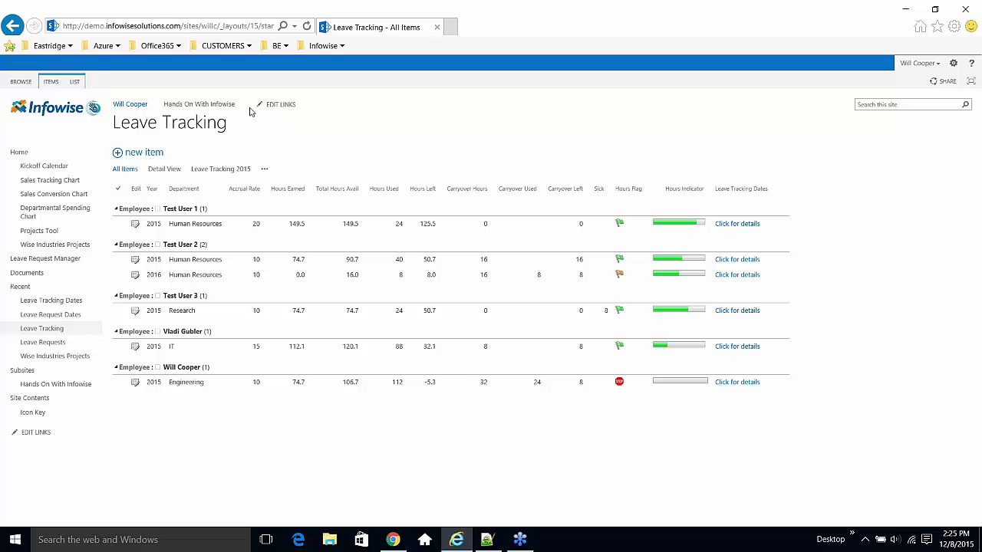
- Open Infowise Actions settings from the Leave Tracking list settings
click(75, 81)
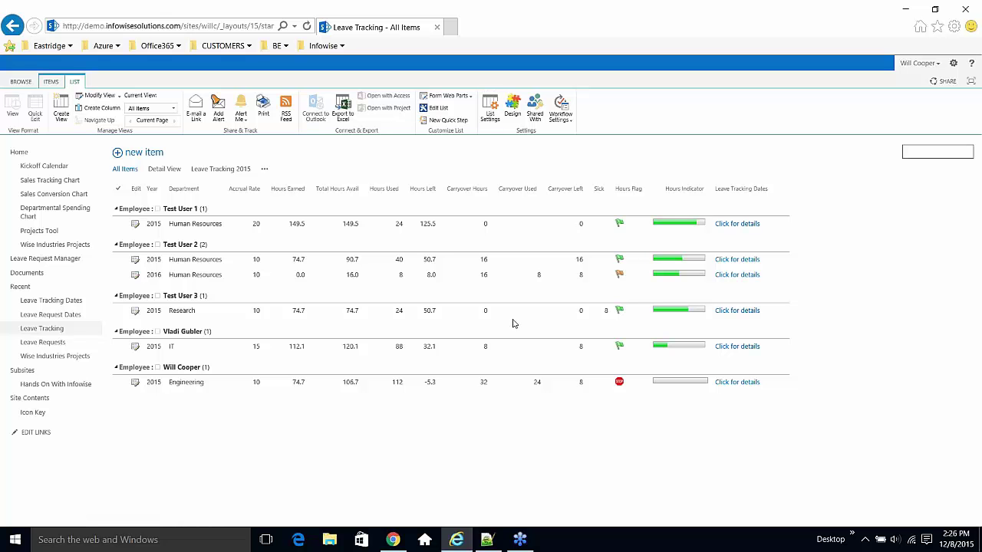
scroll(171, 229, down, 3)
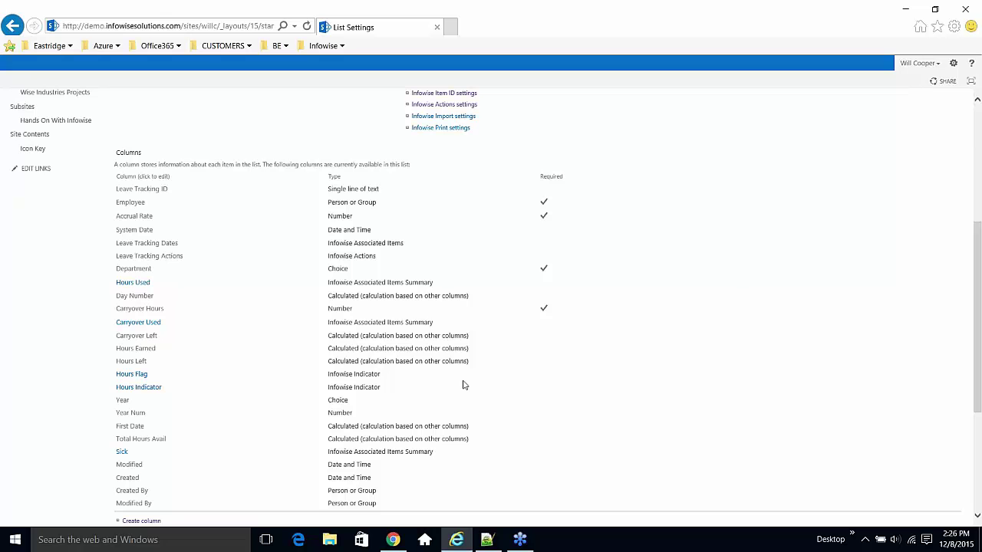
scroll(468, 380, up, 2)
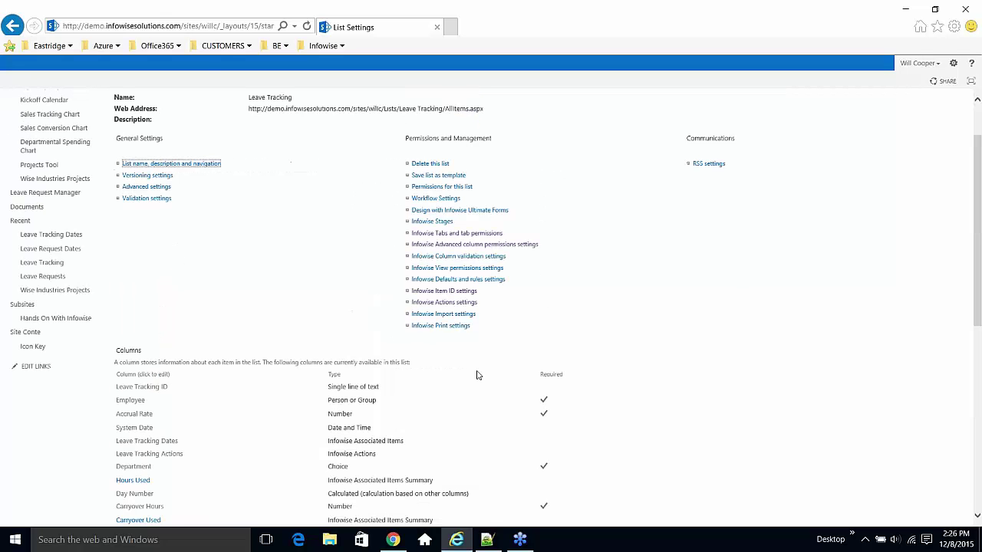
click(465, 303)
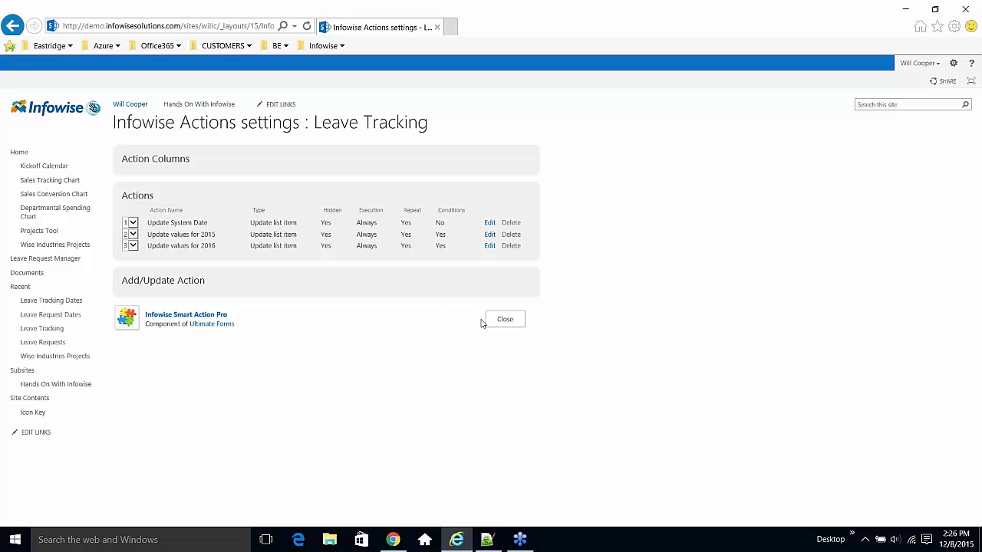
- Open the Update System Date action's Action Settings and highlight [Today], ID and [ID]
click(489, 222)
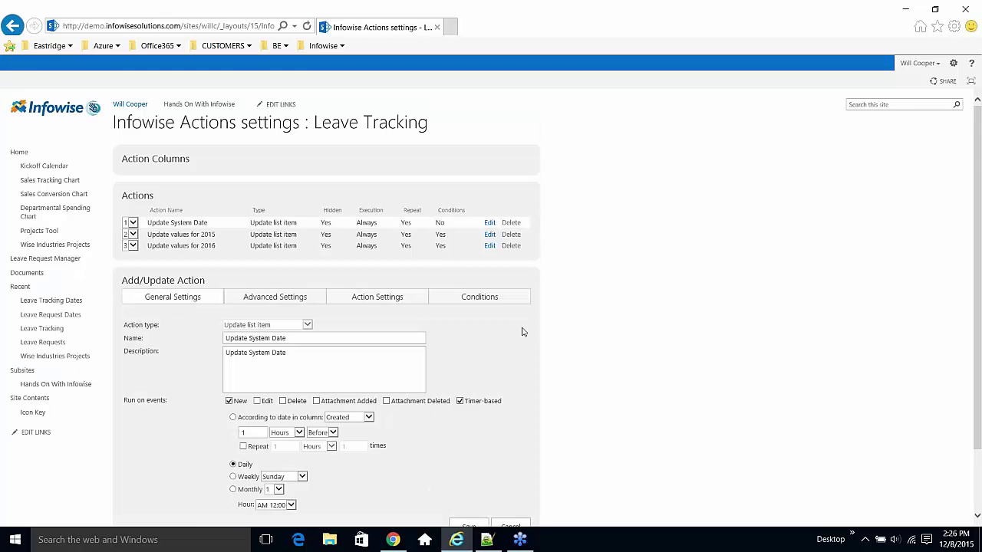
scroll(521, 331, down, 3)
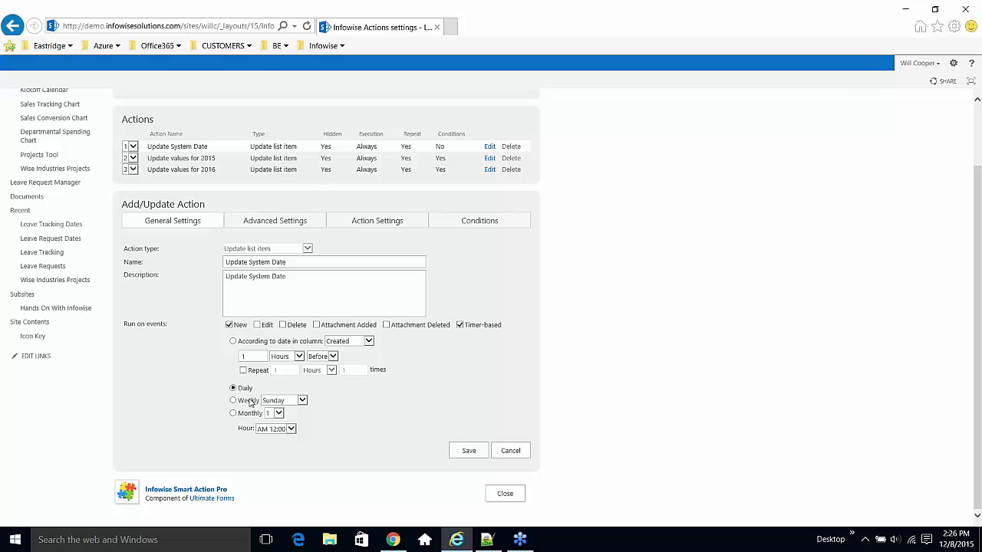
click(287, 223)
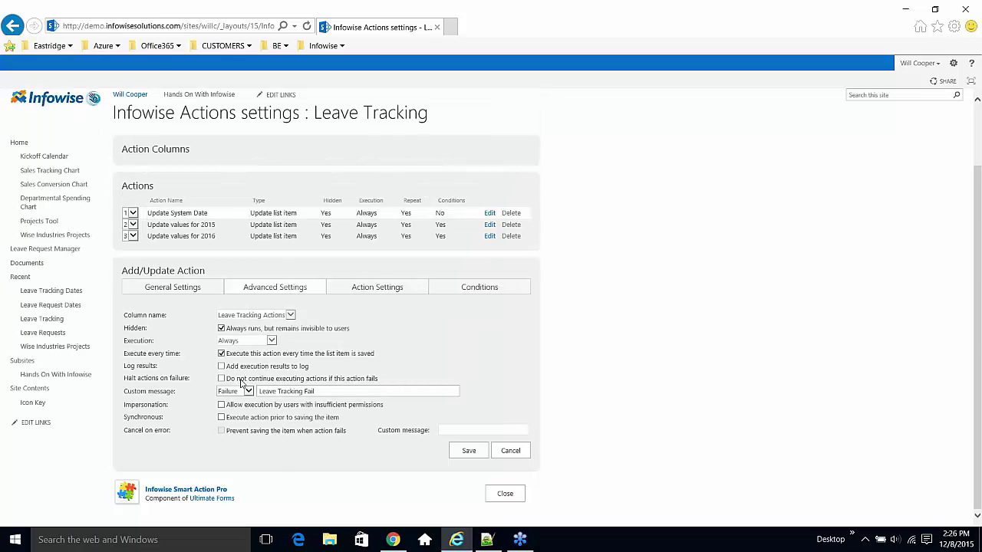
click(357, 293)
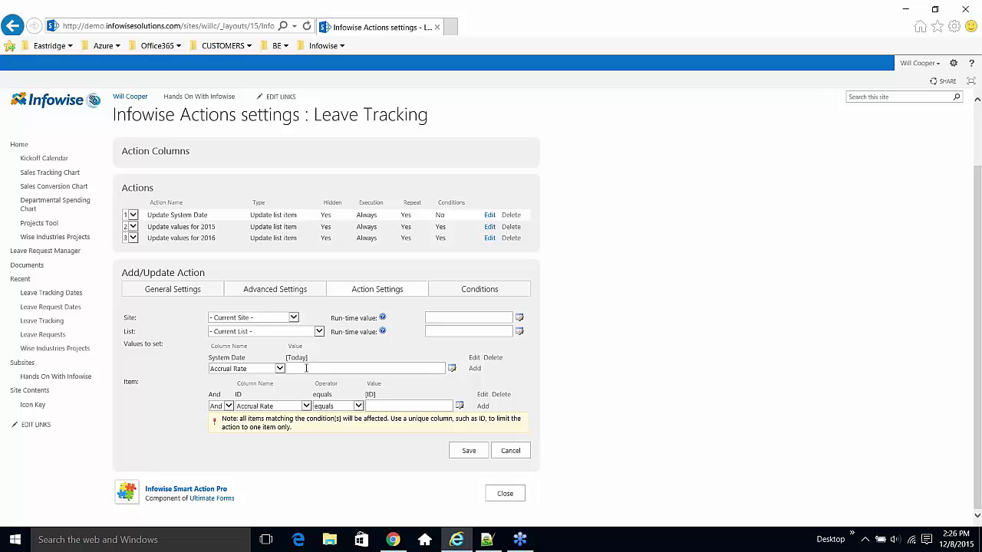
drag(310, 358, 283, 365)
drag(250, 396, 234, 396)
drag(378, 394, 364, 395)
- Review the Update values for 2015 action's Conditions and Action Settings, then close Actions settings
click(490, 228)
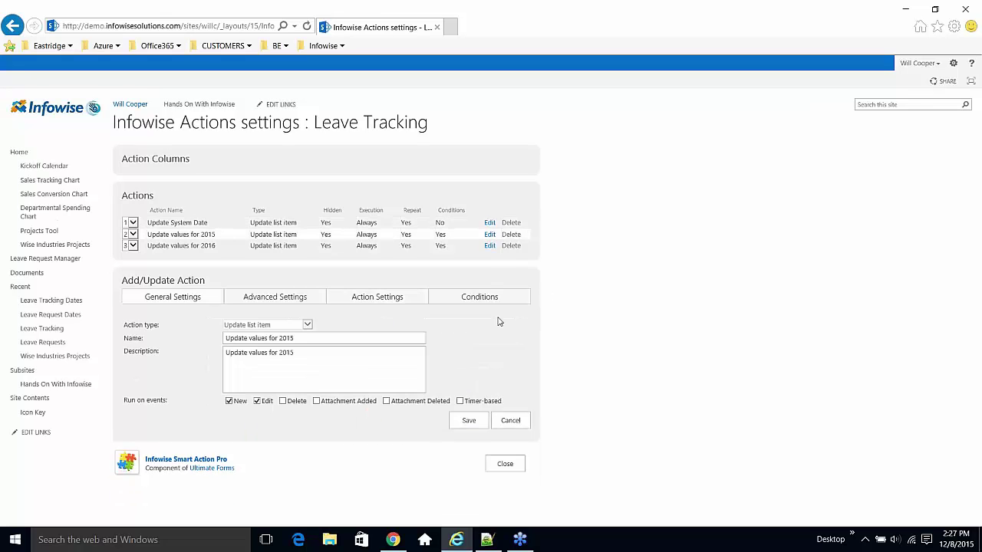
click(466, 300)
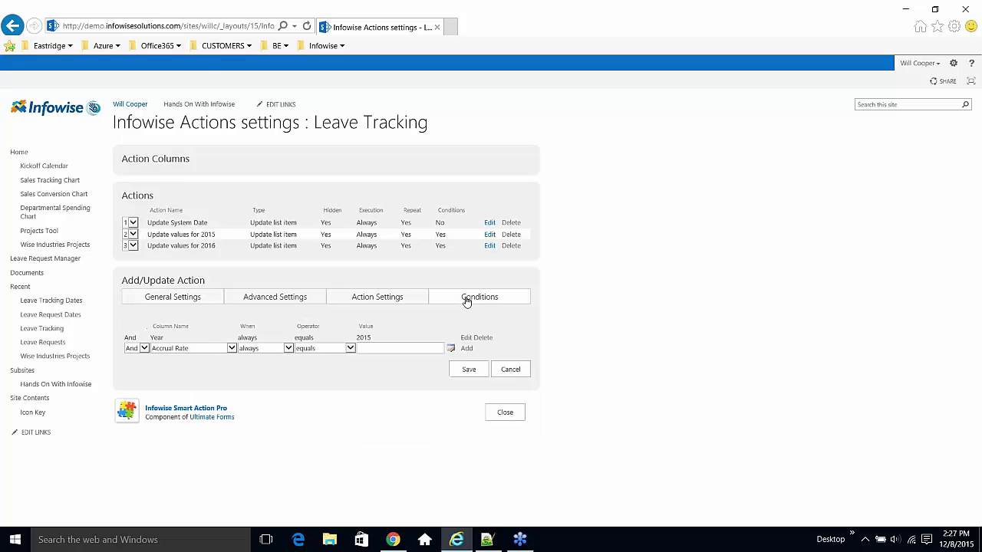
click(407, 297)
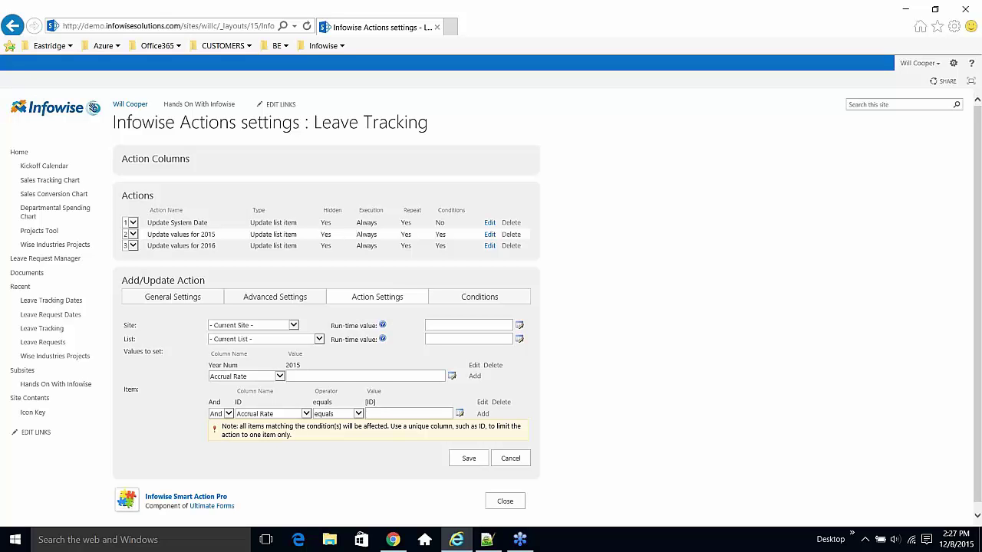
click(513, 502)
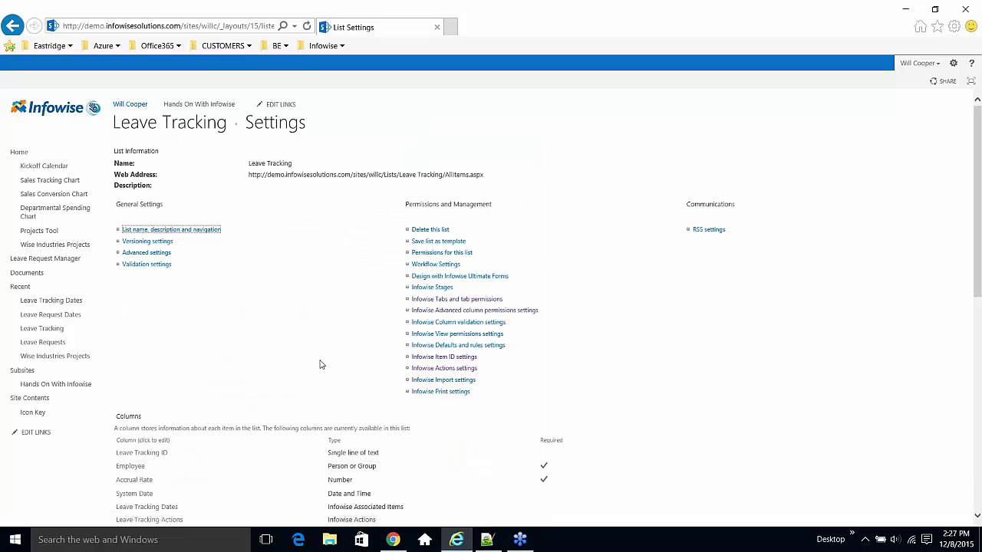
- Open the Infowise Tabs and tab permissions settings for Leave Tracking
click(450, 300)
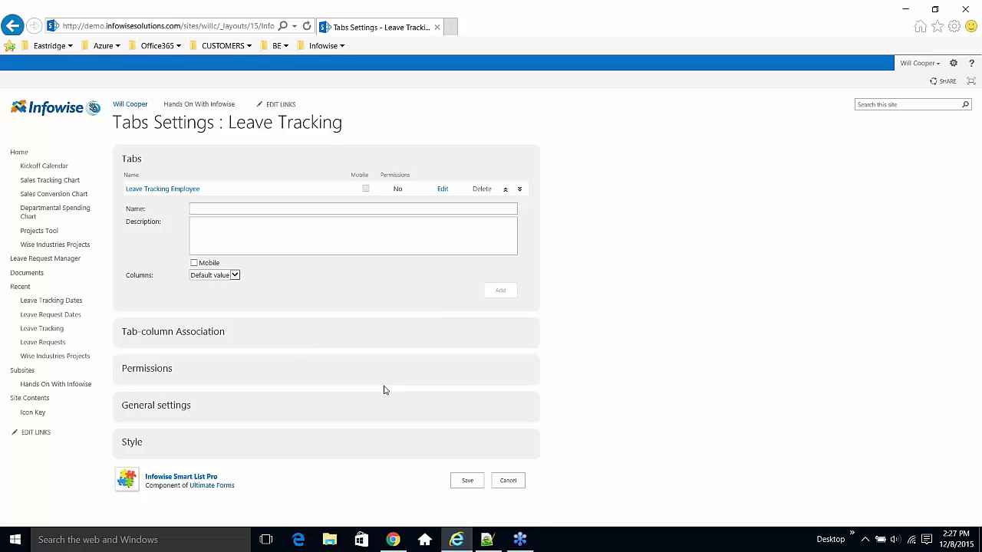
- Expand Tab-column Association and review the seven columns in the Leave Tracking Employee tab
click(184, 330)
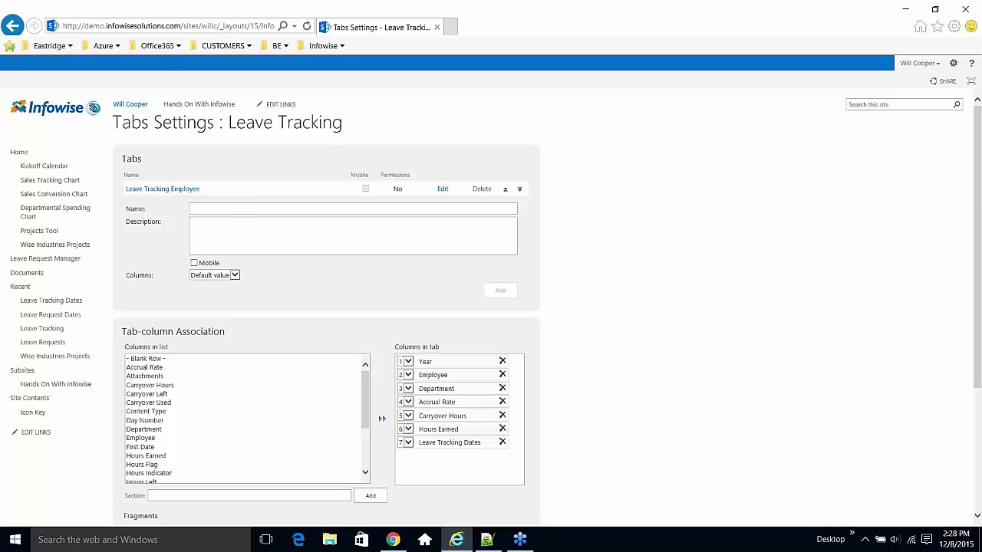
drag(201, 189, 123, 186)
click(308, 307)
scroll(373, 346, down, 3)
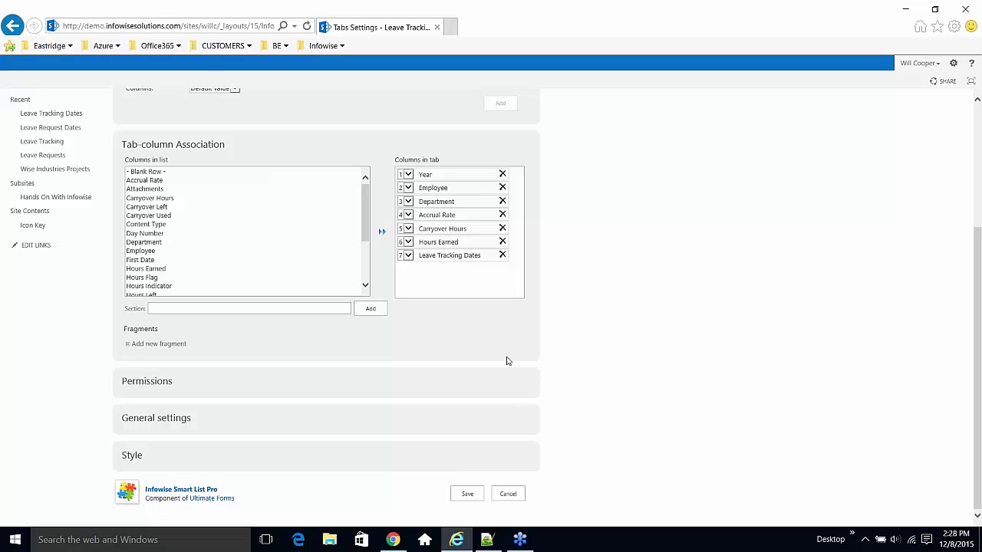
drag(443, 175, 449, 274)
scroll(456, 300, up, 3)
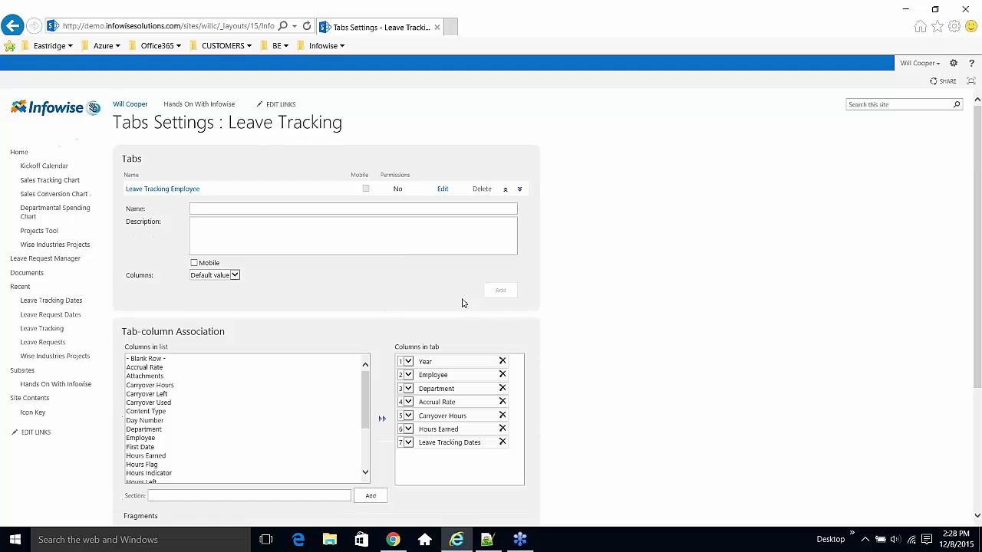
scroll(464, 307, down, 5)
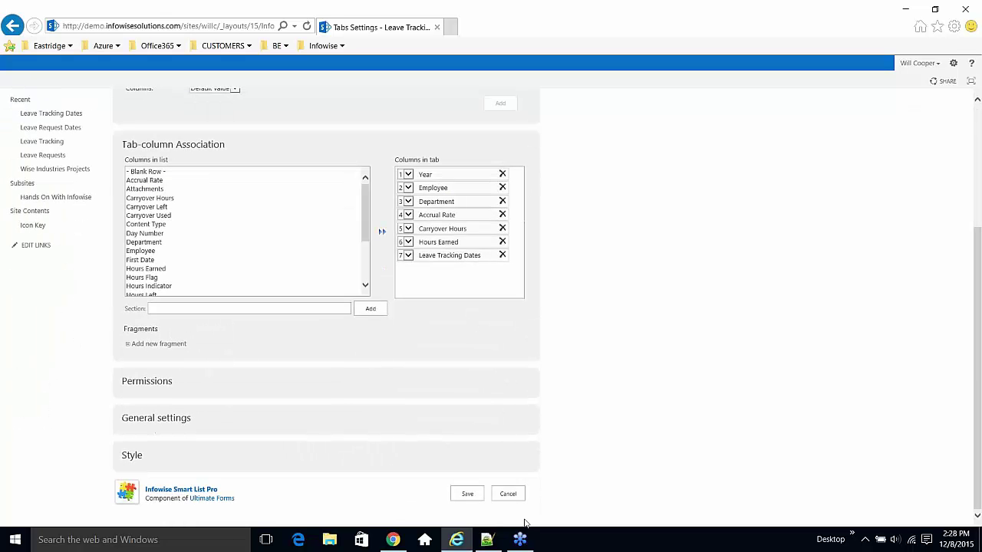
- Cancel Tabs Settings, then review and cancel the Infowise Advanced column permissions rules
click(502, 495)
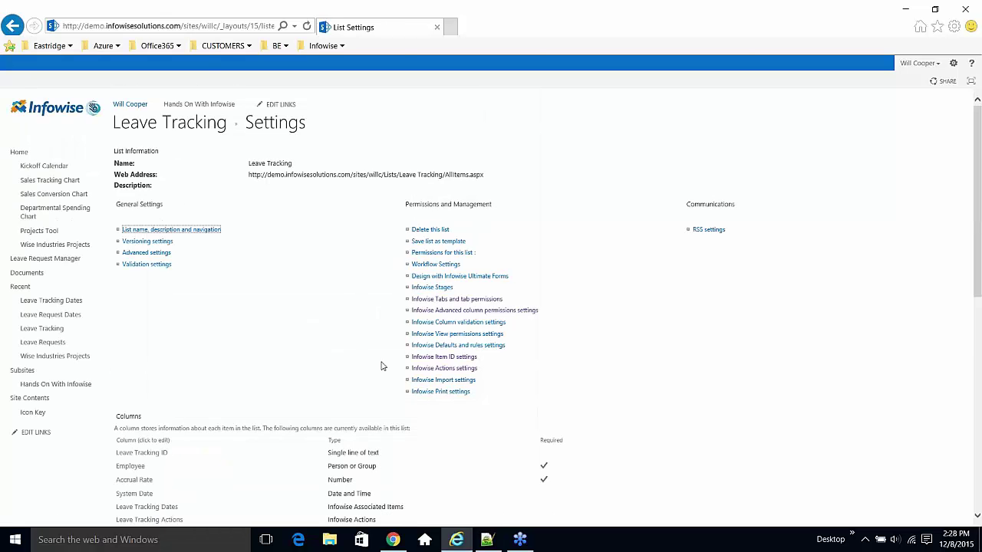
scroll(564, 354, down, 3)
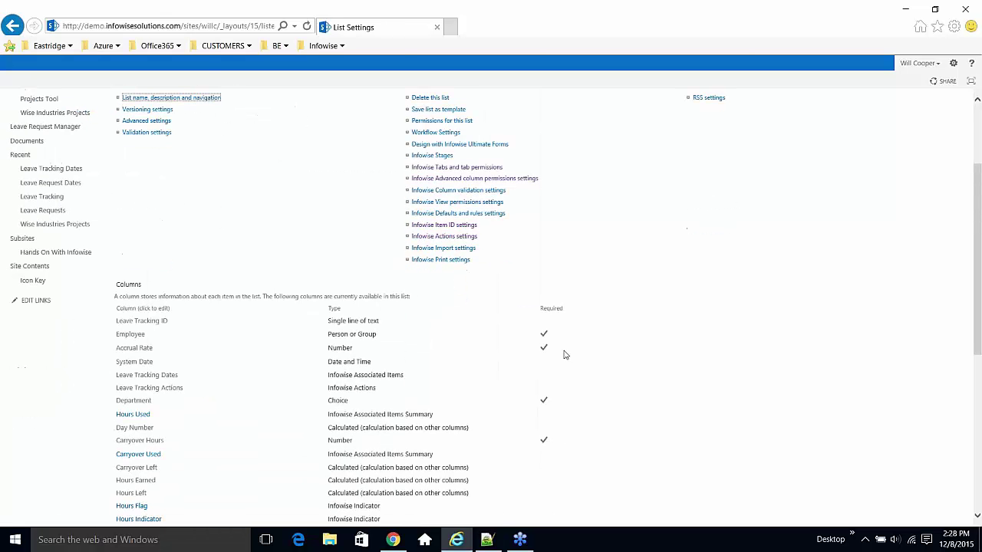
click(514, 182)
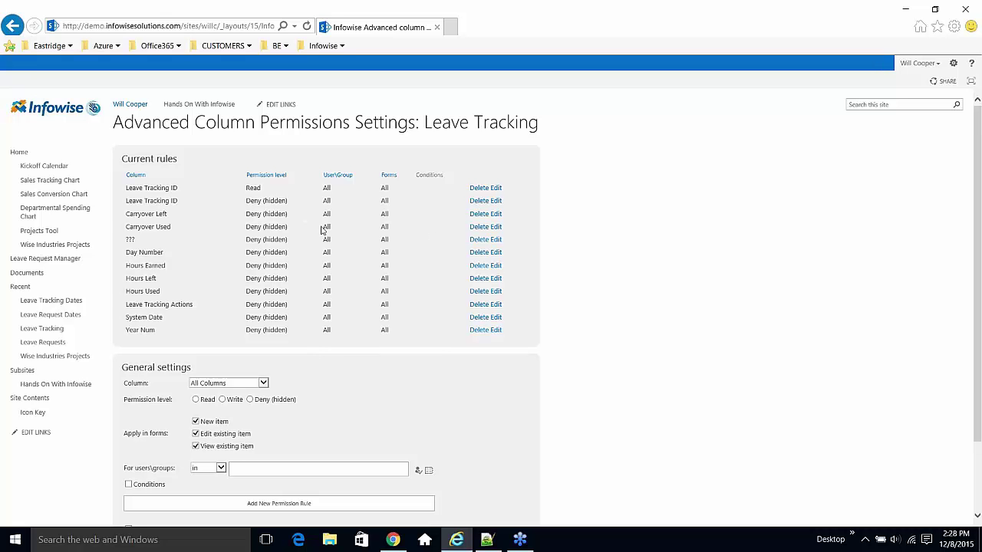
scroll(275, 129, down, 3)
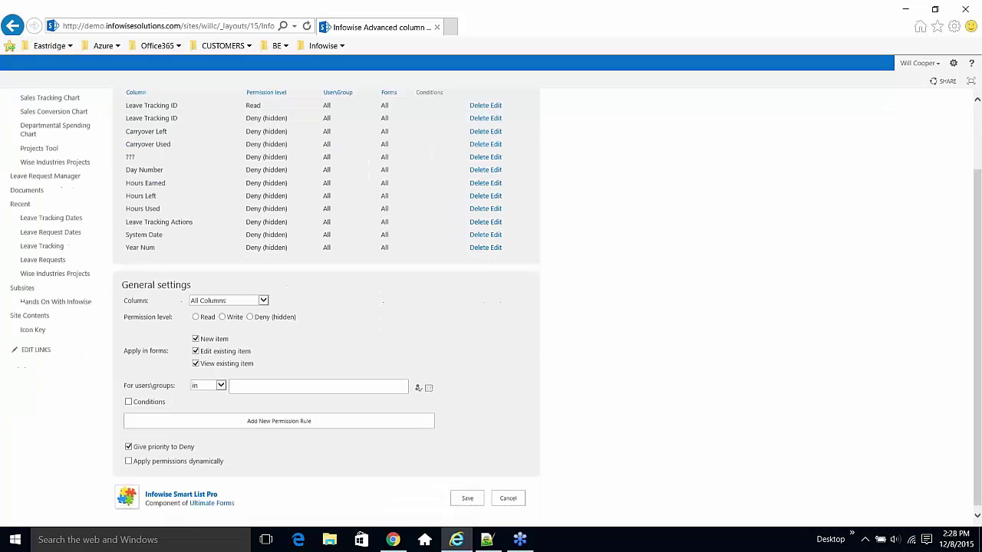
click(508, 494)
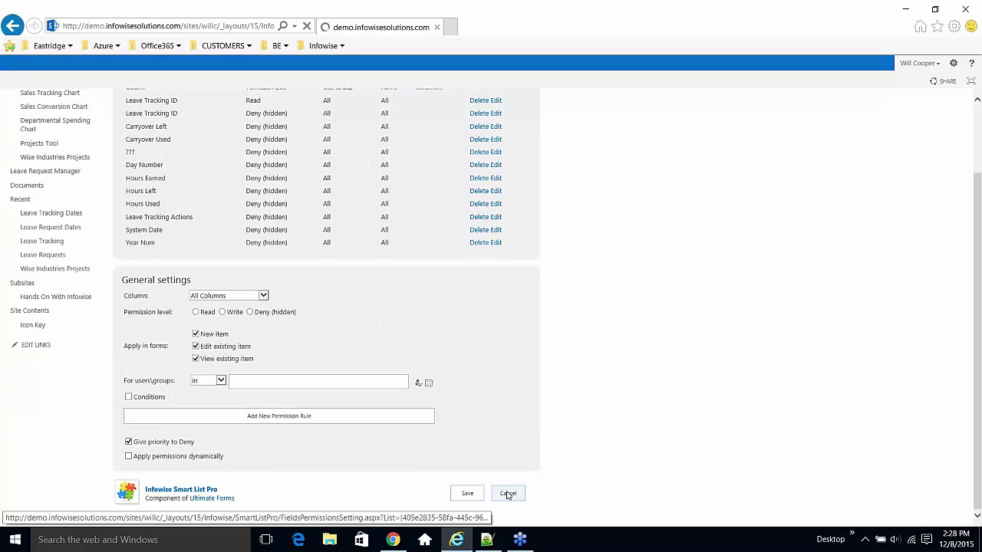
scroll(484, 384, down, 3)
scroll(494, 389, down, 3)
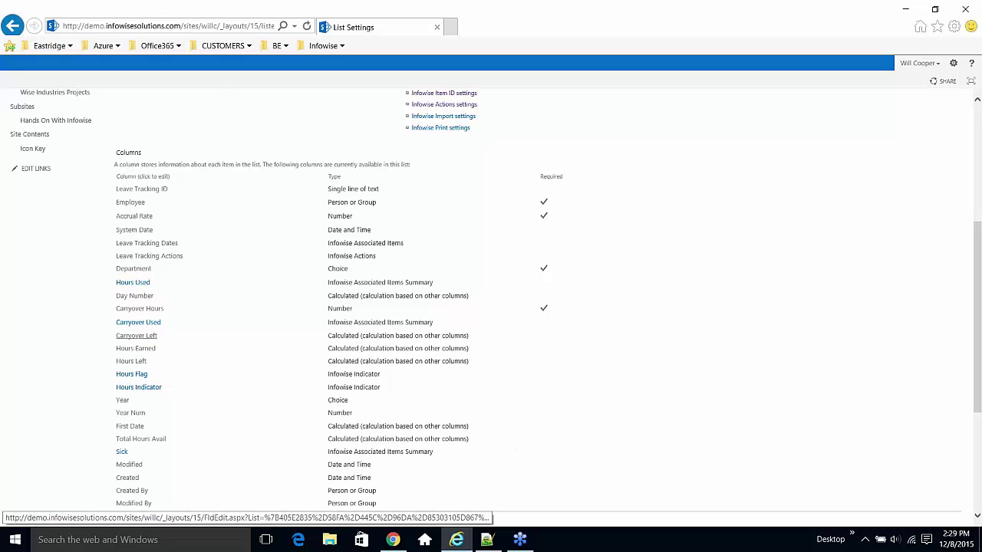
- Inspect the Carryover Left column's formula and leave it unchanged
click(144, 339)
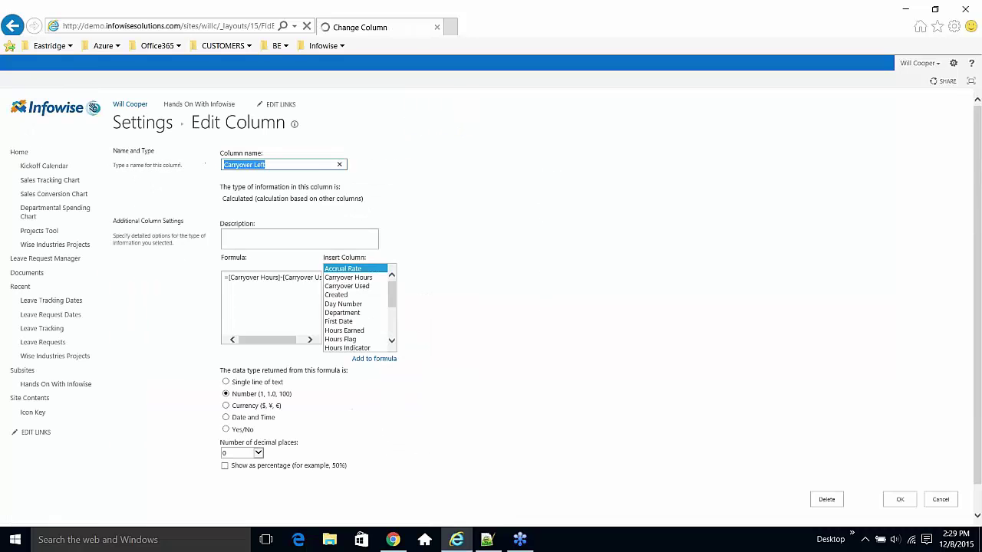
click(282, 278)
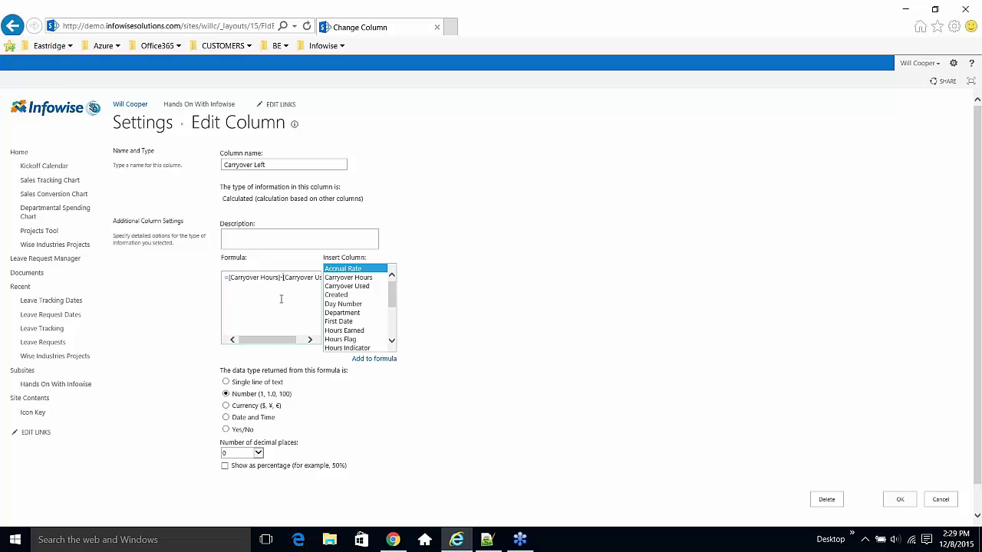
drag(259, 340, 277, 342)
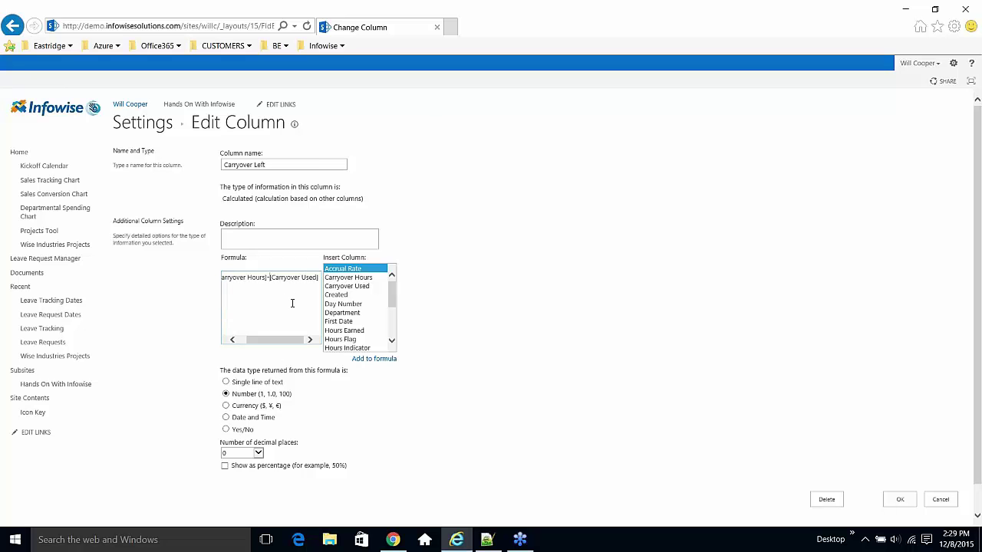
click(928, 500)
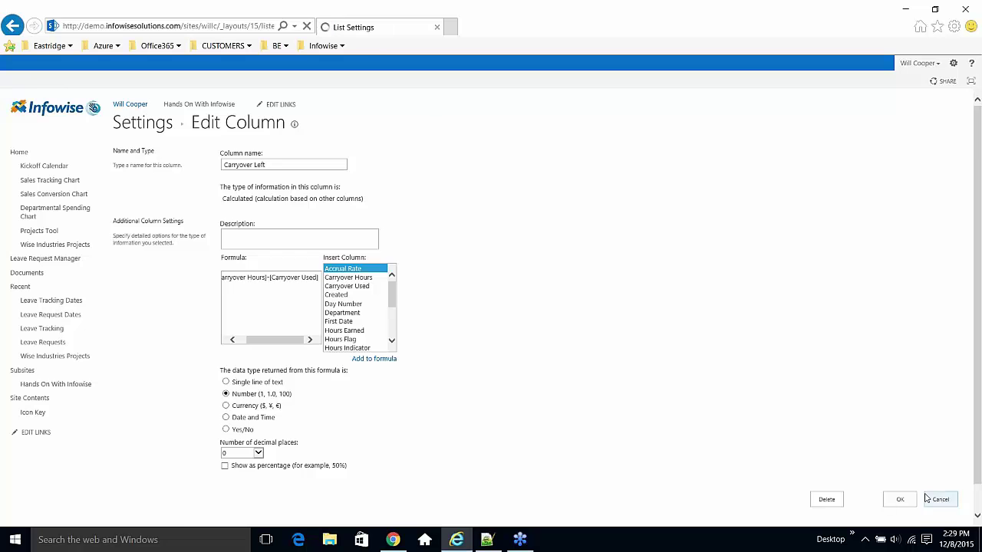
scroll(926, 499, down, 3)
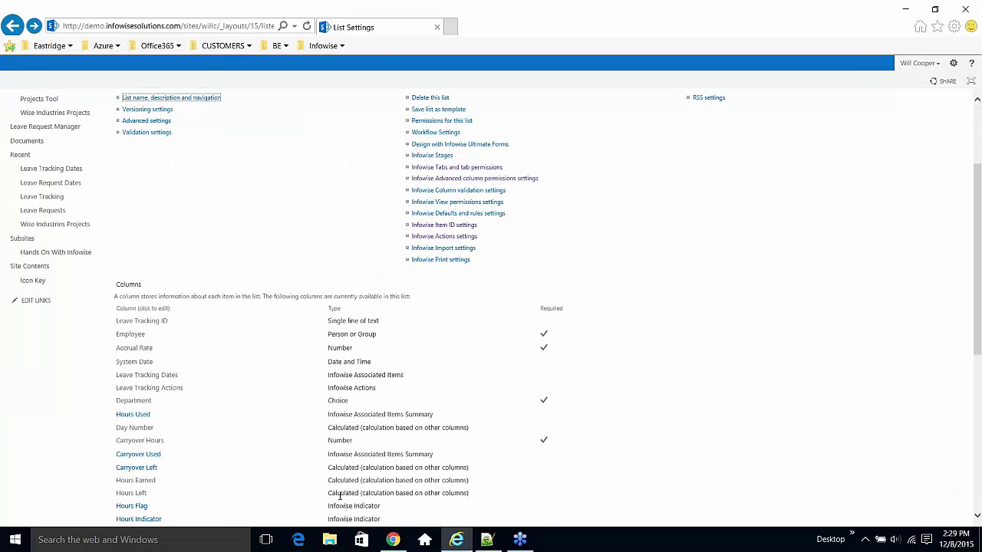
scroll(288, 451, down, 4)
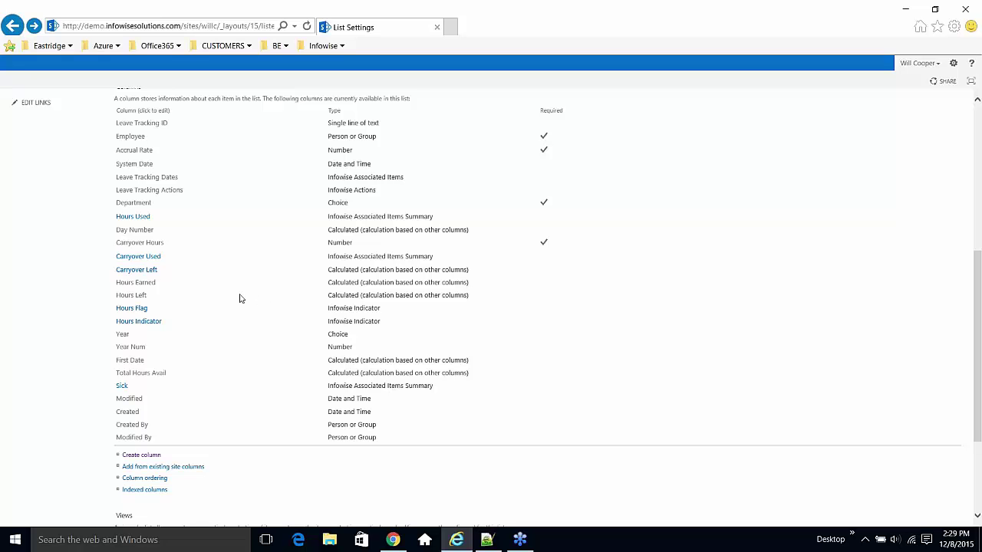
- Inspect the Hours Earned formula =[Accrual Rate]*8*([Day Number]/365) and cancel without changes
click(151, 284)
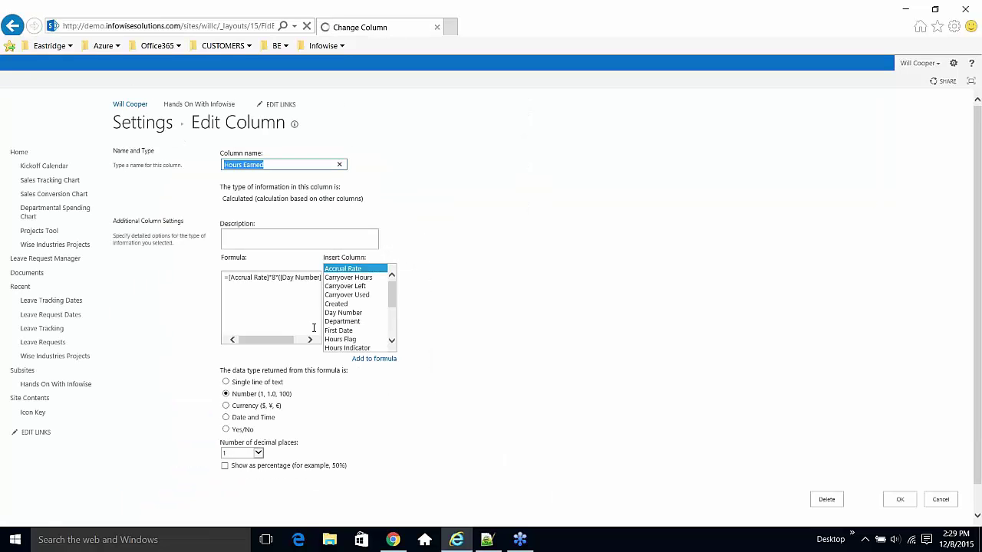
click(273, 279)
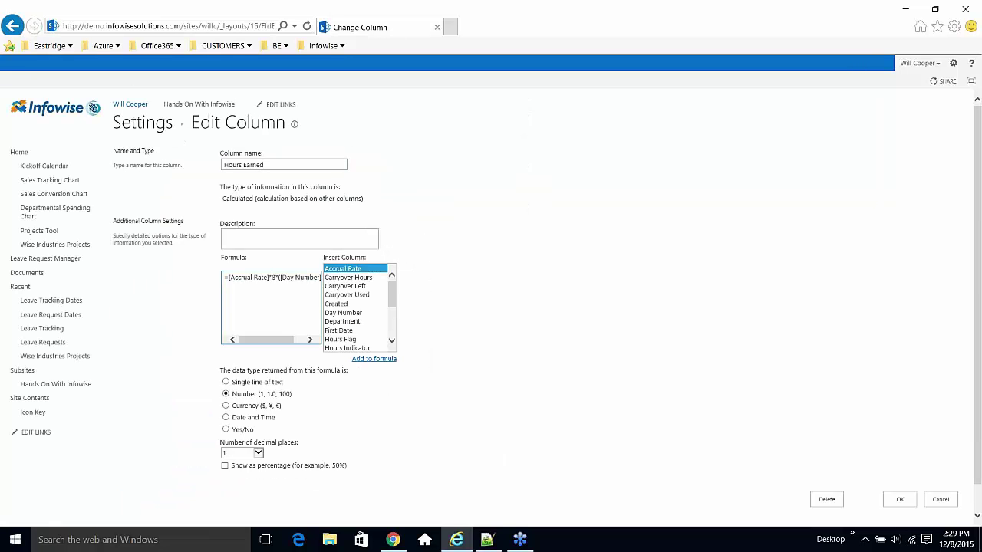
key(End)
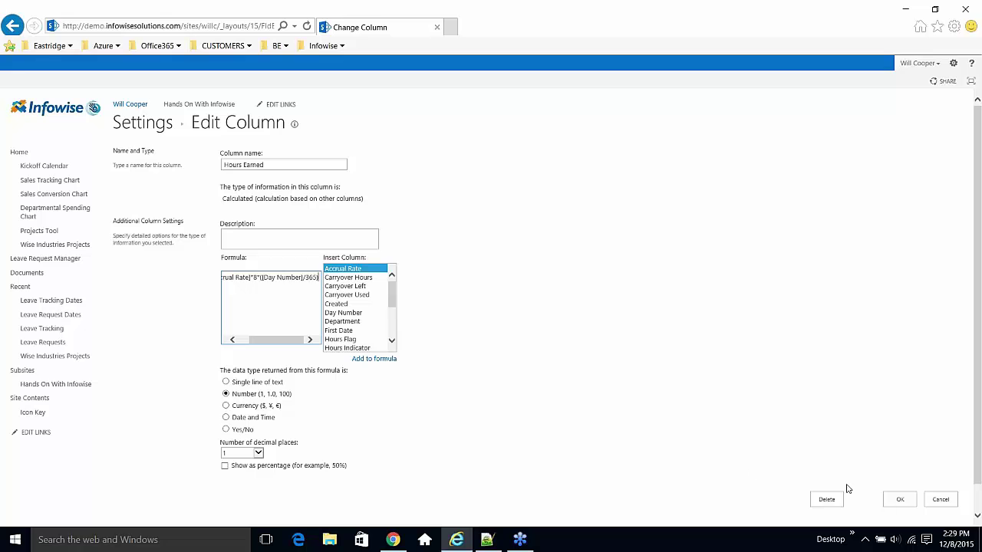
click(941, 500)
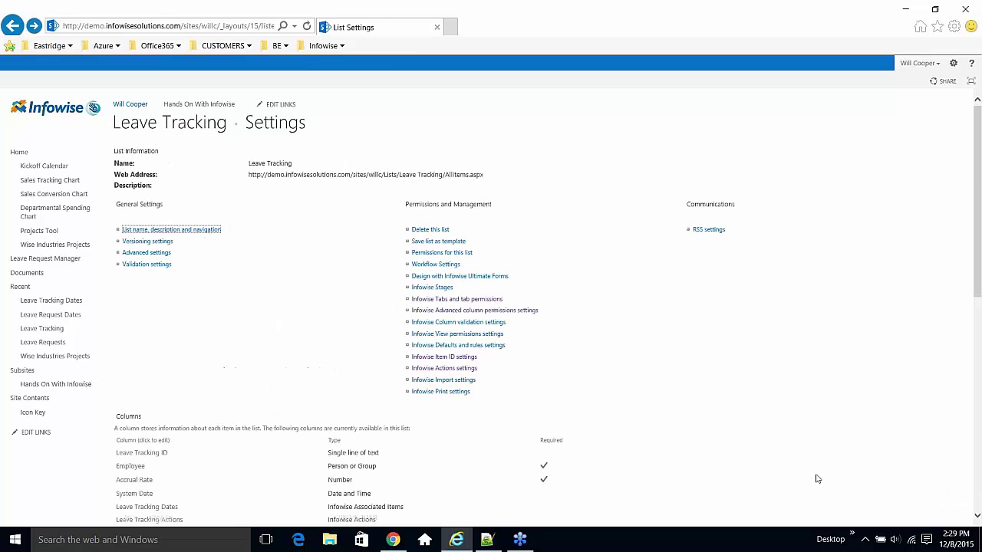
- Check the Infowise Advanced column permissions, cancel without changes, and return to Leave Request Manager
scroll(343, 412, down, 5)
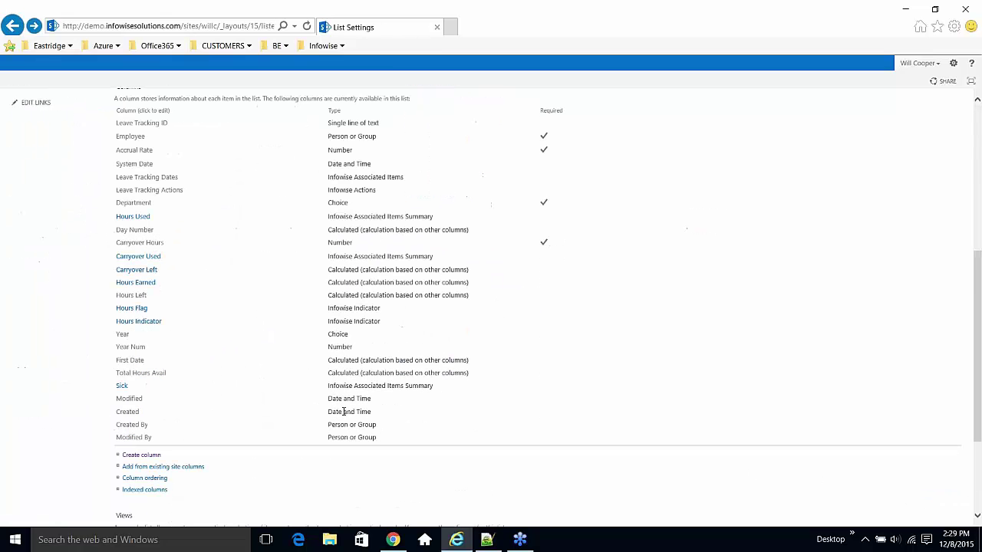
click(14, 25)
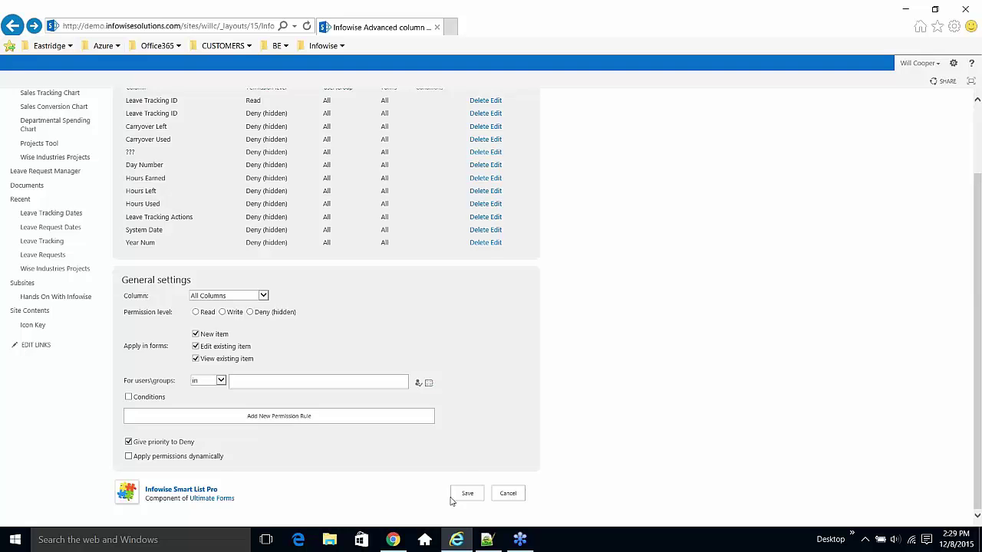
click(508, 493)
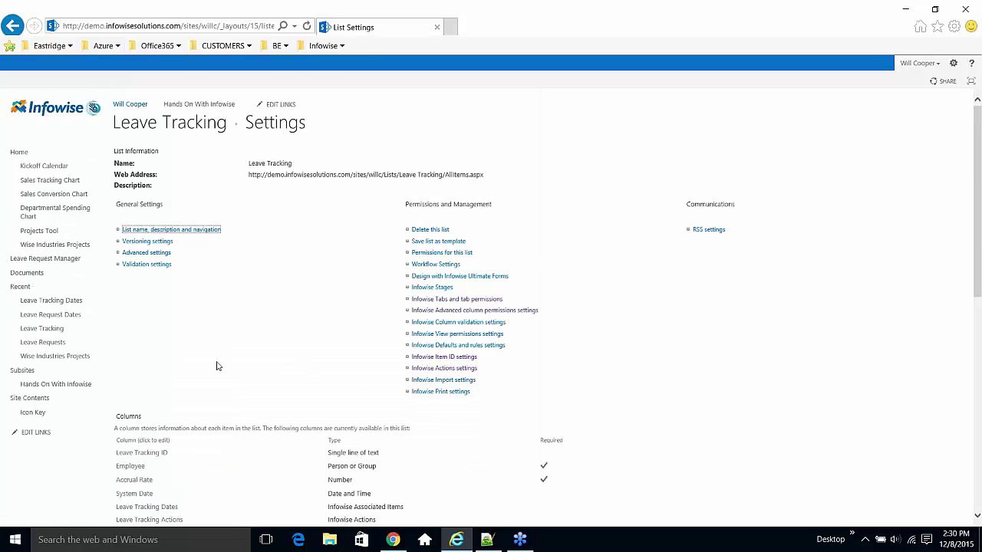
click(59, 259)
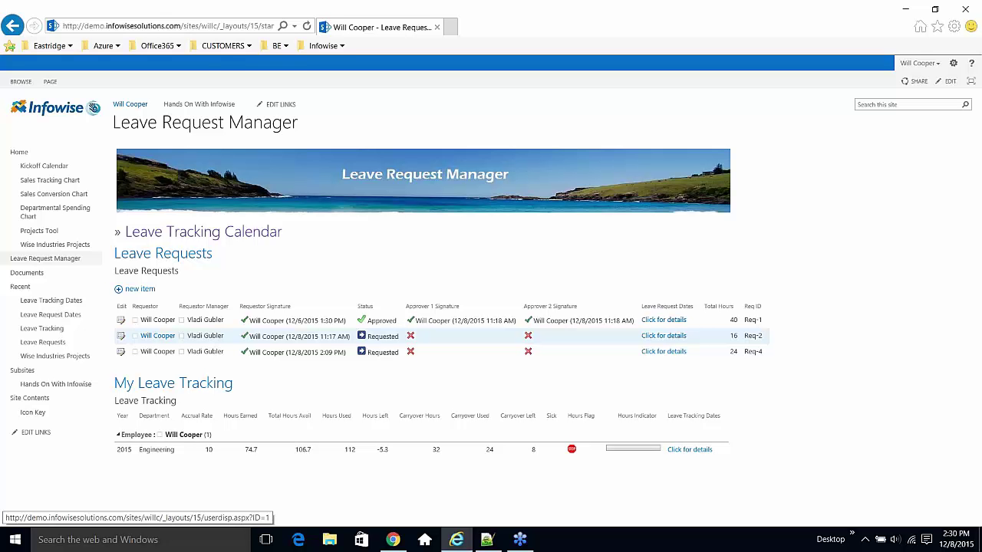
- Open the Leave Tracking Calendar page and bring up its PAGE ribbon commands
click(233, 241)
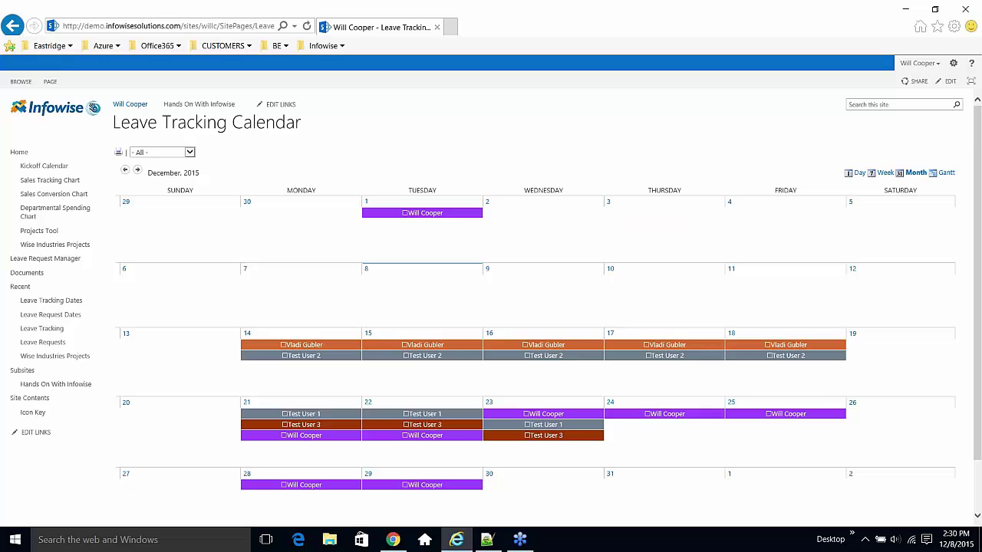
click(53, 82)
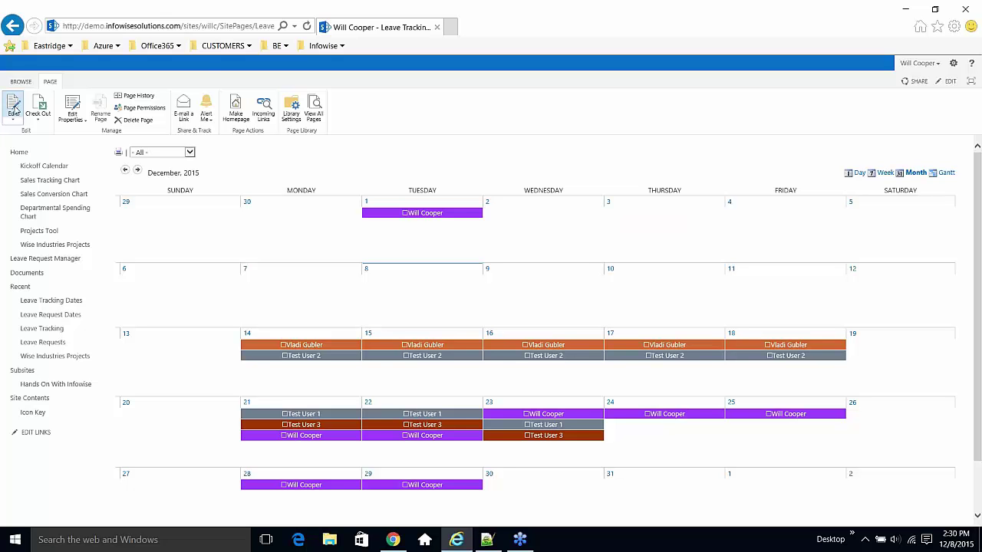
- Put the calendar page in edit mode and open the Infowise Event Calendar Plus web part settings
click(14, 110)
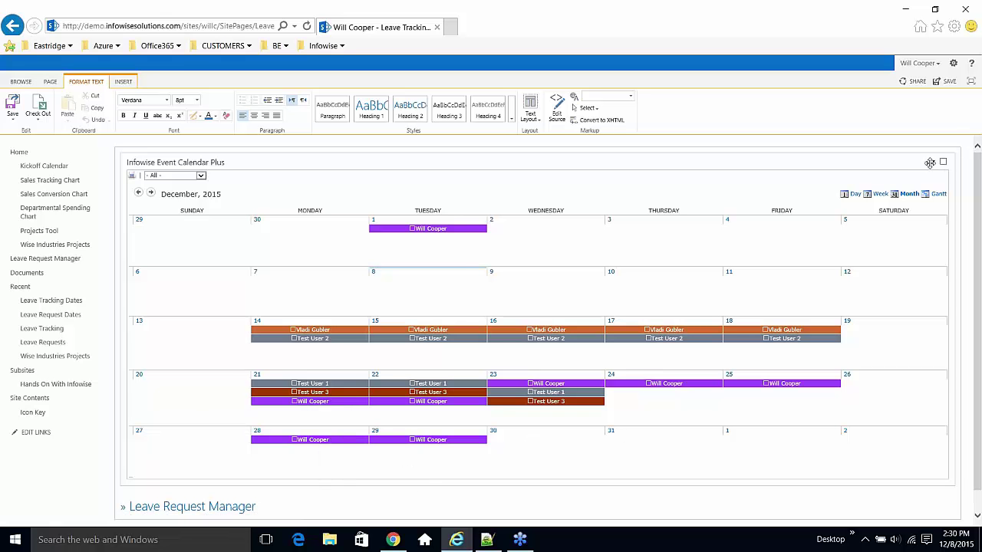
click(941, 162)
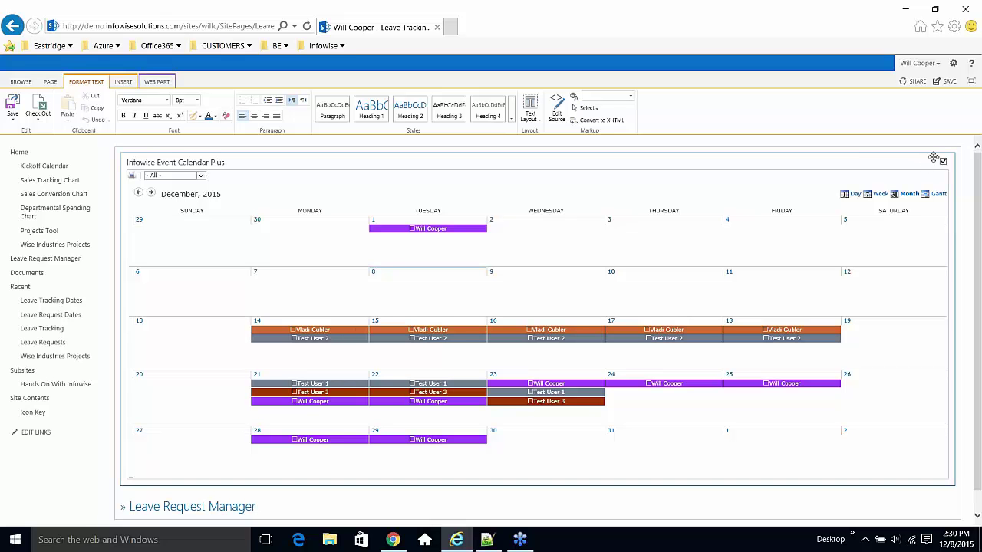
click(933, 162)
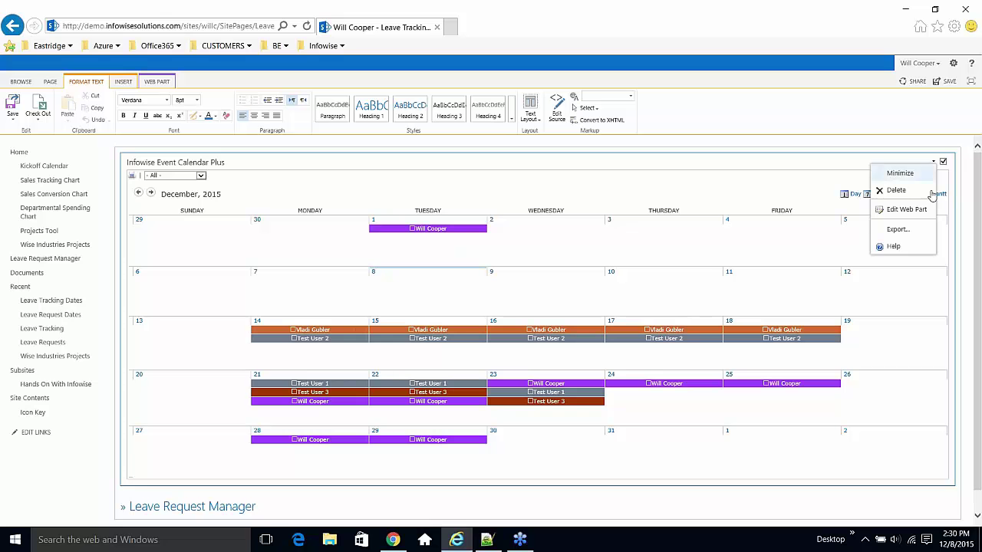
click(905, 210)
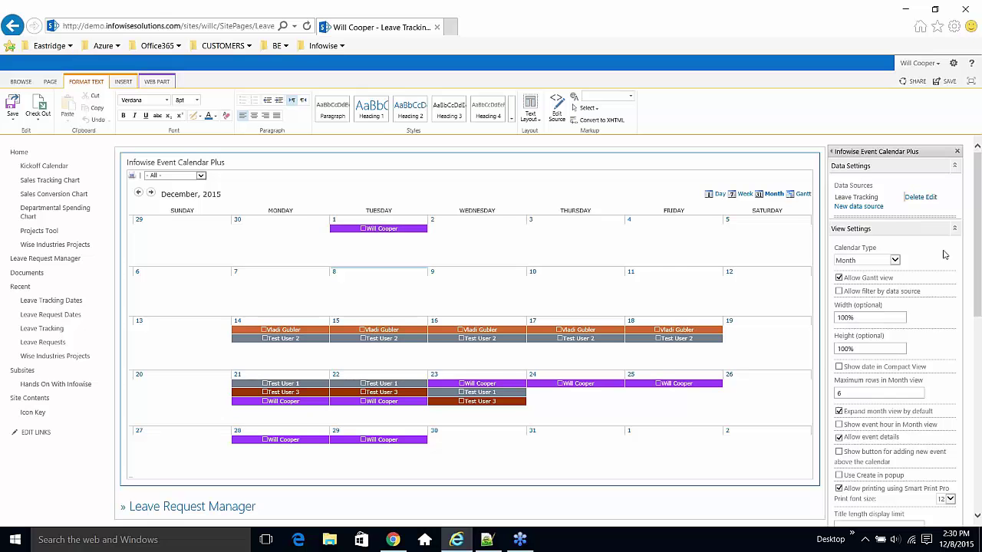
drag(980, 263, 980, 299)
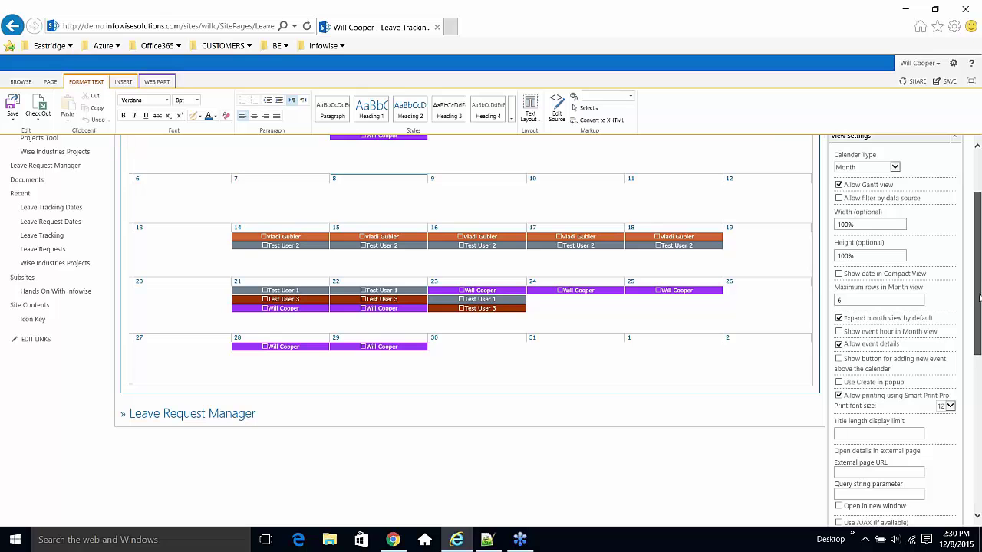
drag(980, 299, 979, 244)
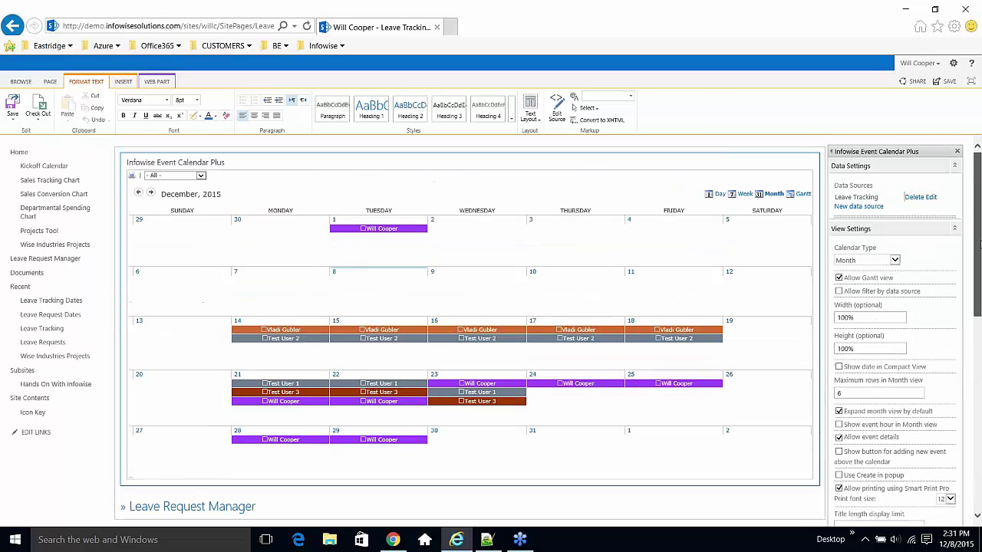
- Review the Leave Tracking data source fields, then accept the calendar web part settings
click(931, 197)
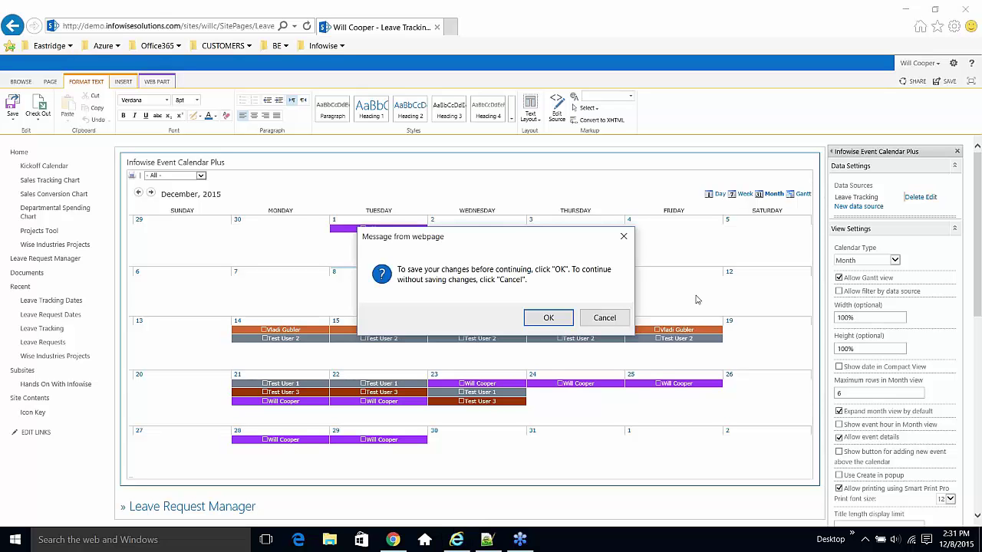
click(568, 319)
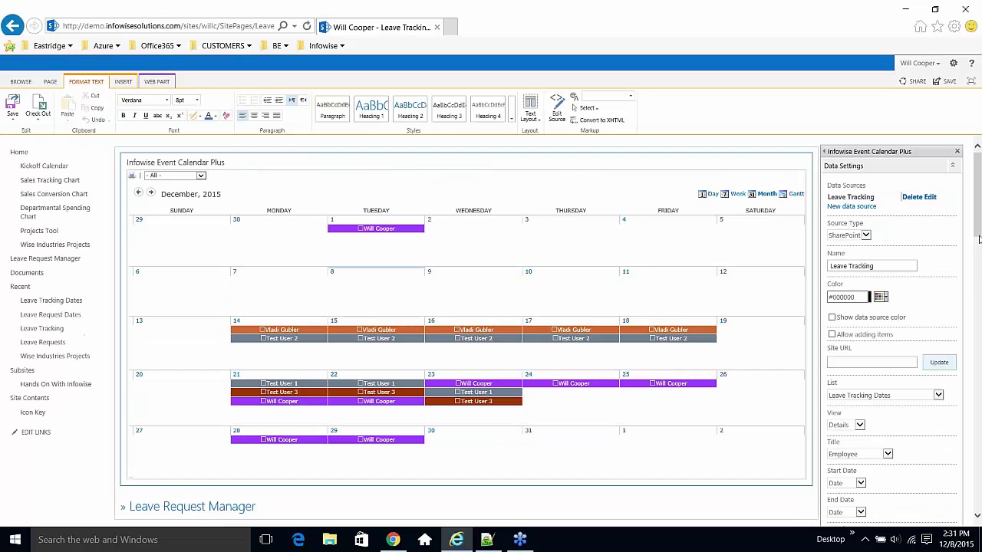
drag(979, 240, 979, 316)
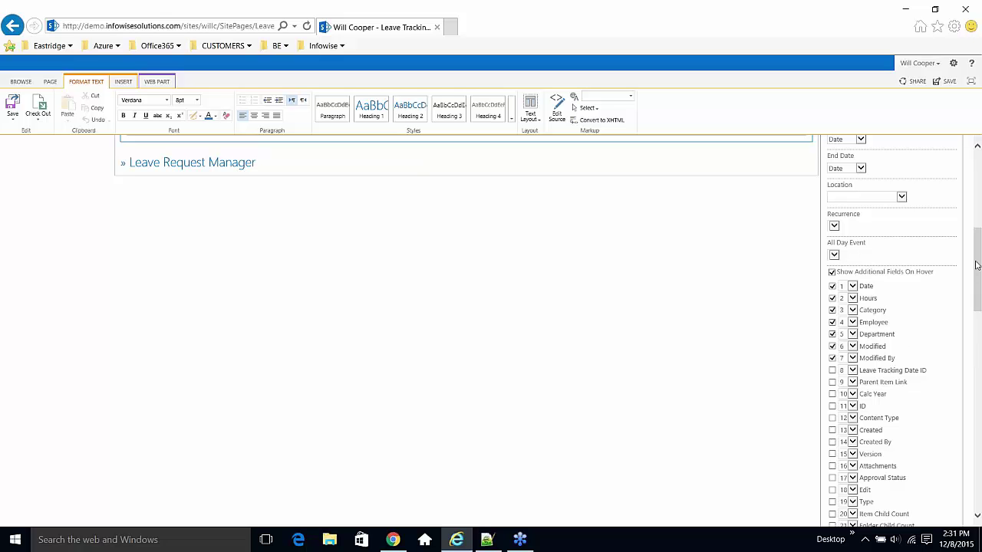
drag(978, 265, 980, 299)
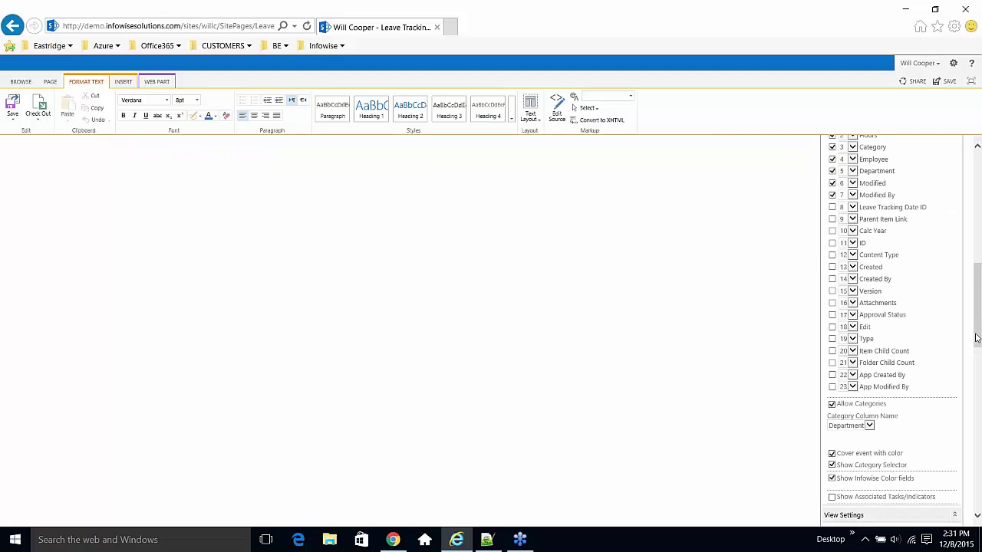
drag(978, 335, 978, 498)
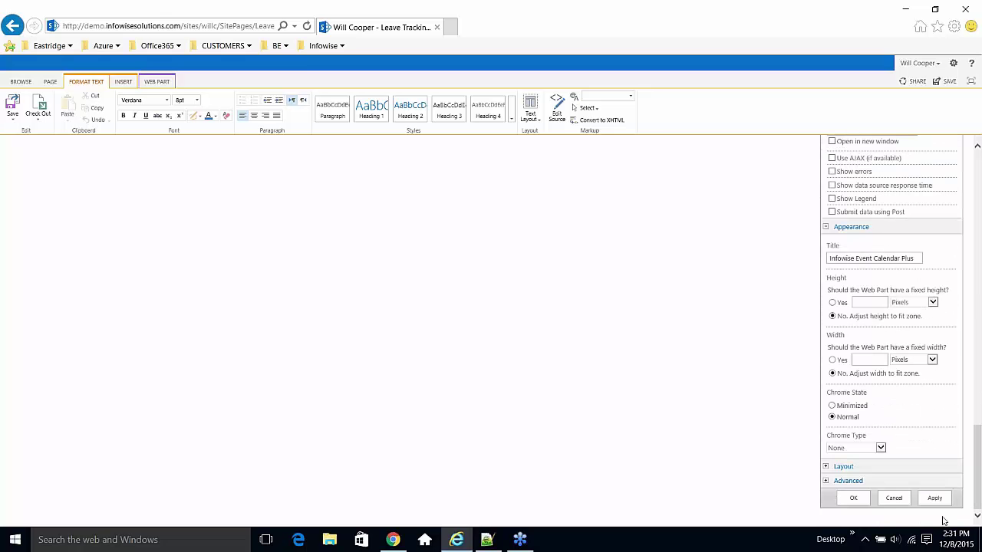
click(853, 500)
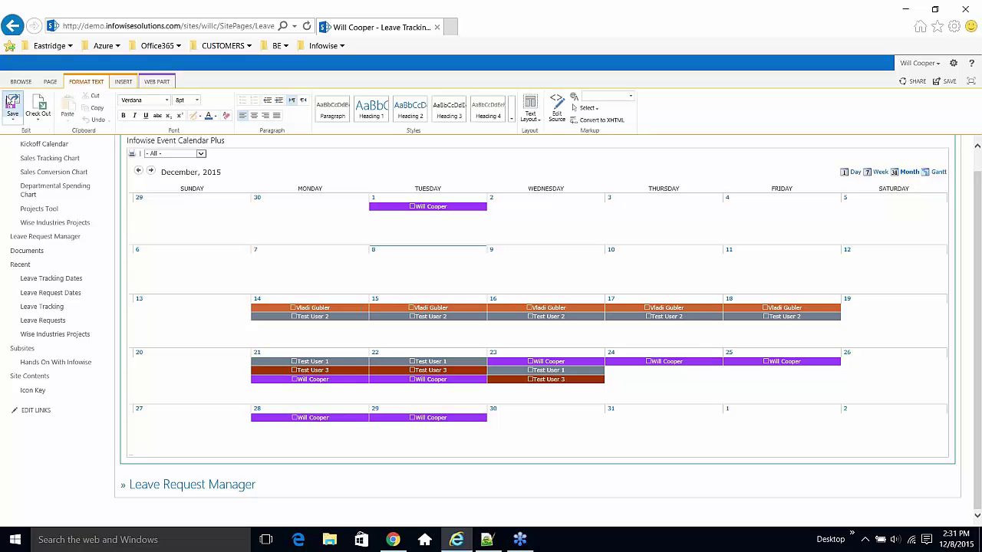
- Save the Leave Tracking Calendar page and exit edit mode
click(10, 101)
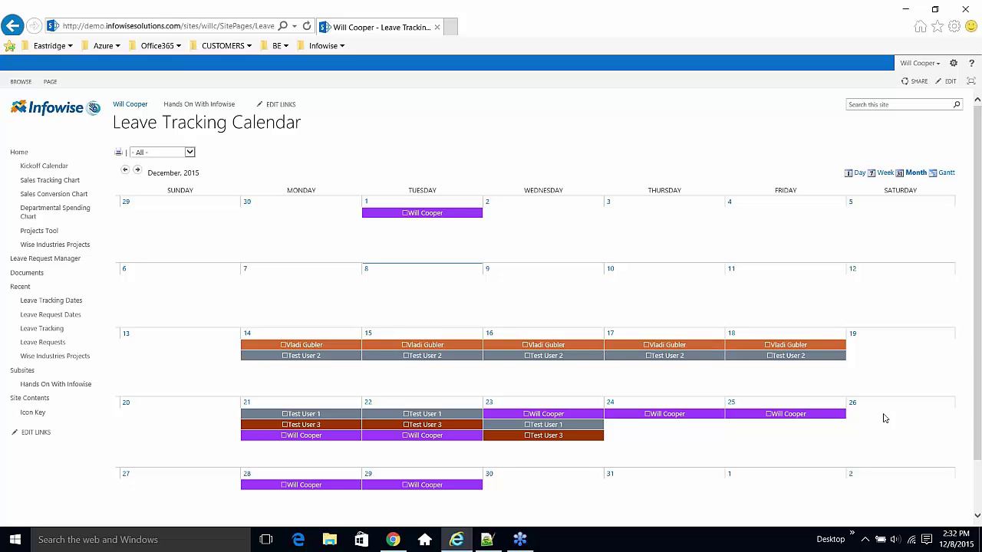
click(190, 153)
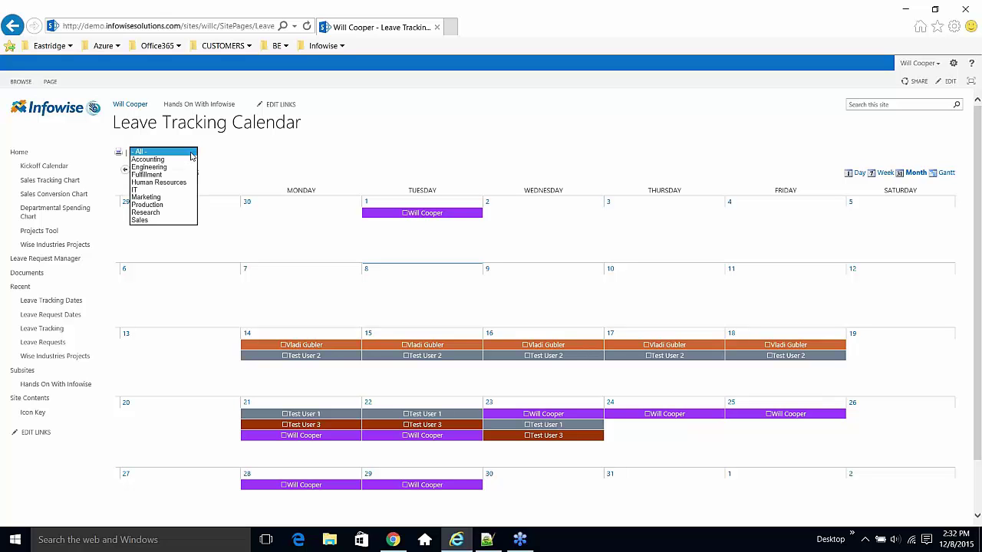
click(254, 151)
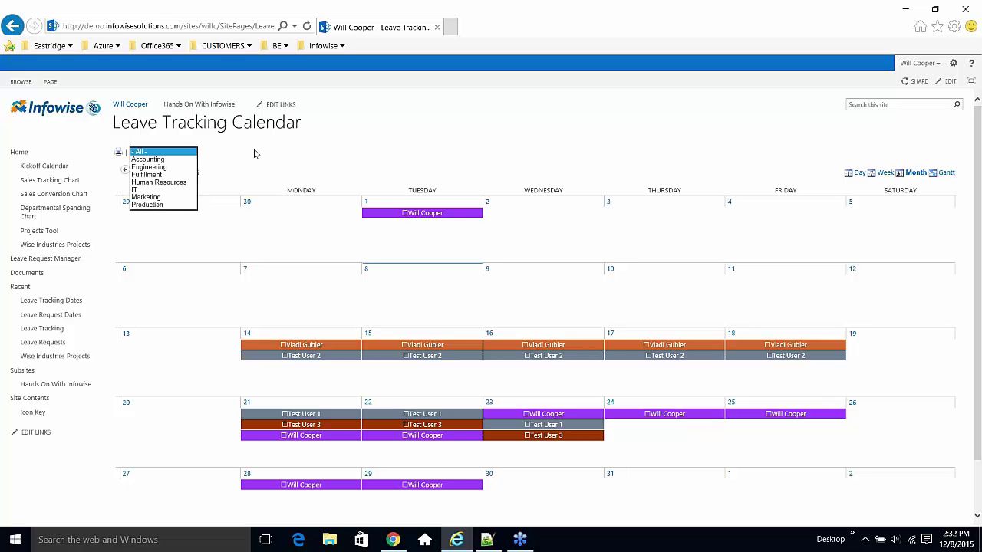